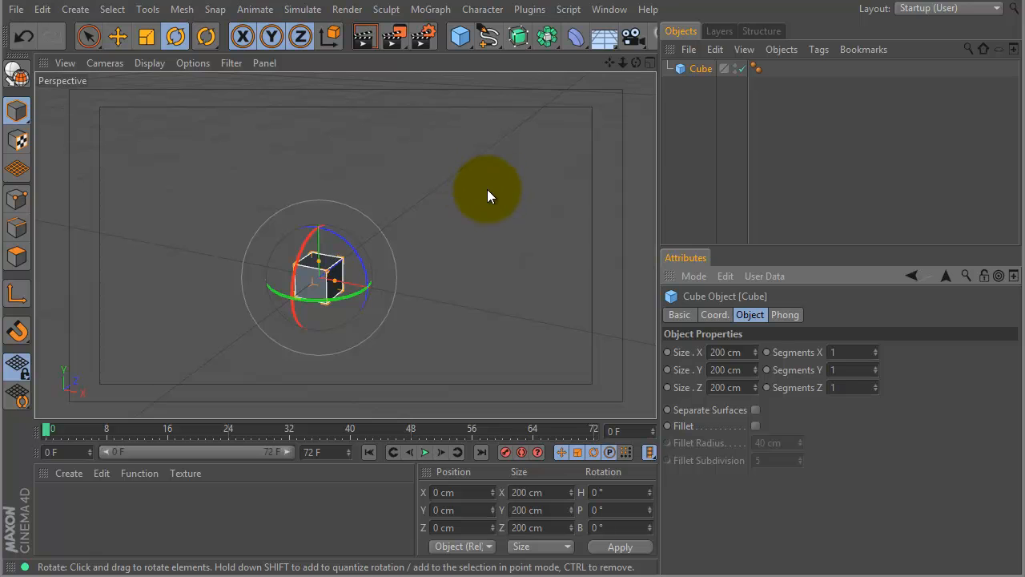
Resize the cube into a long flat strip: Size X 1500 cm, Size Y 5 cm, Size Z 50 cm.
{"action": "left_click_drag", "start_coordinate": [452, 227], "coordinate": [558, 202], "text": "alt"}
{"action": "middle_click_drag", "start_coordinate": [557, 201], "coordinate": [523, 217], "text": "alt"}
{"action": "right_click_drag", "start_coordinate": [552, 192], "coordinate": [492, 197], "text": "alt"}
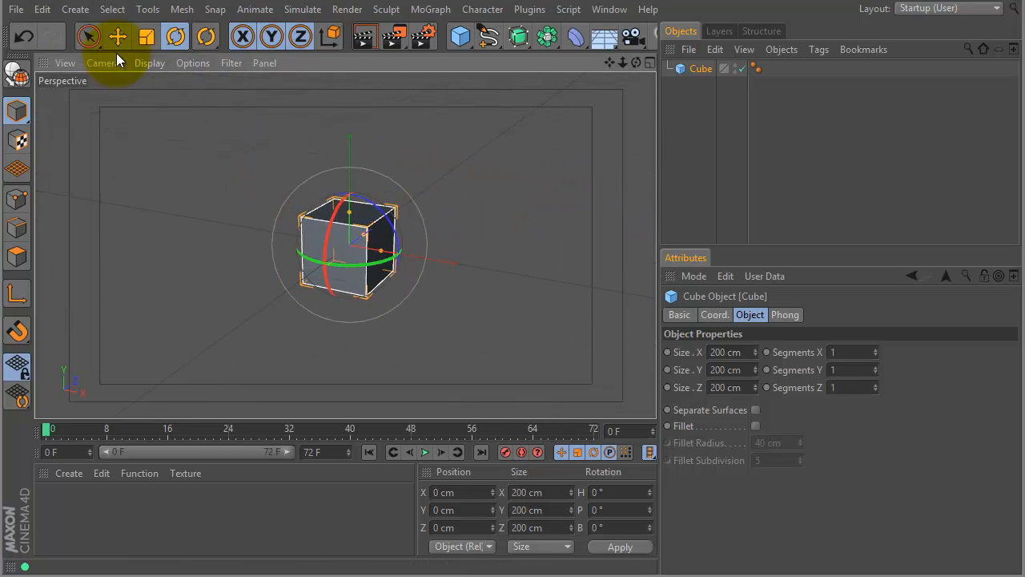
{"action": "left_click", "coordinate": [90, 38]}
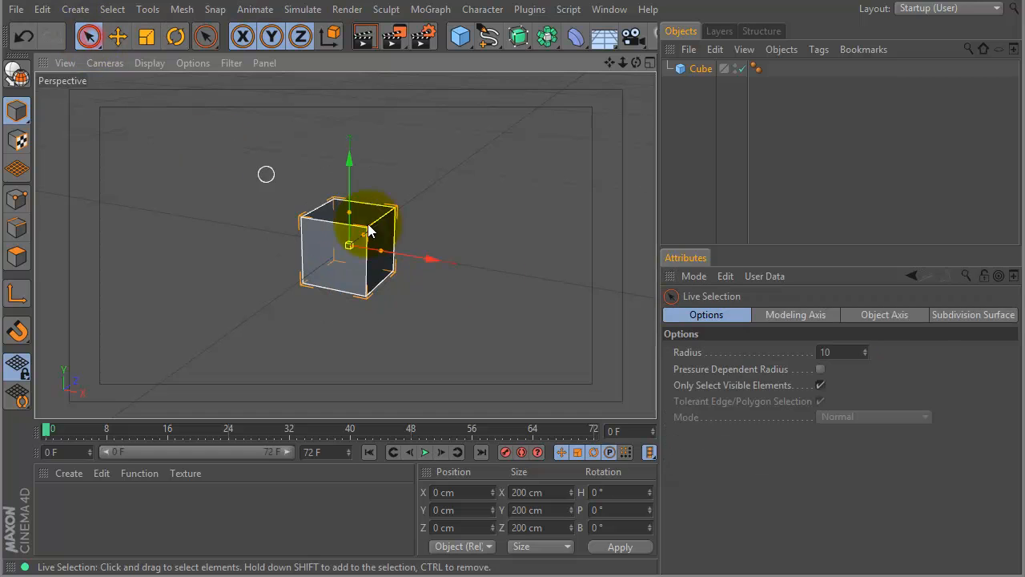
{"action": "left_click", "coordinate": [699, 69]}
{"action": "left_click", "coordinate": [744, 352]}
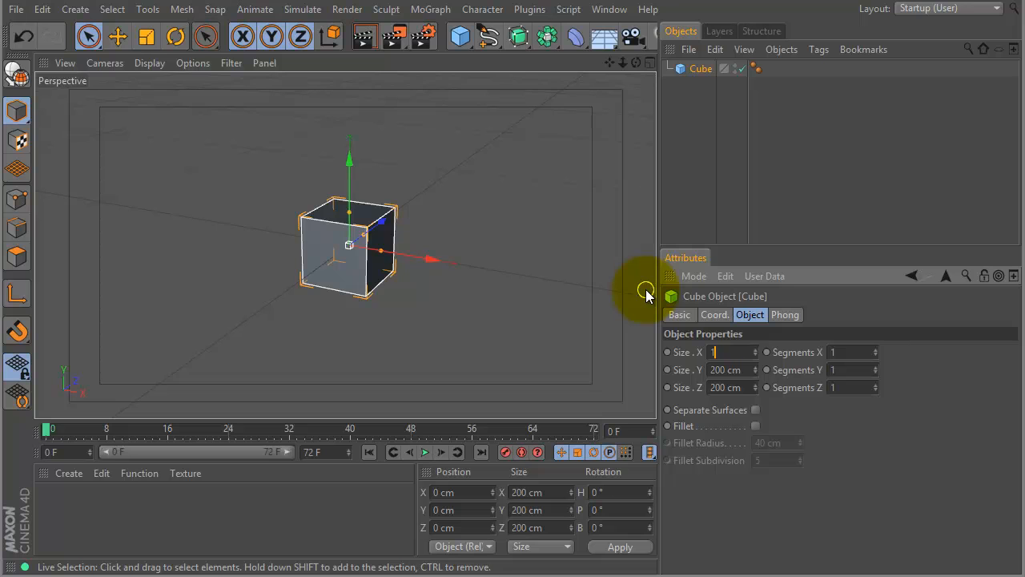
{"action": "key", "text": "Tab"}
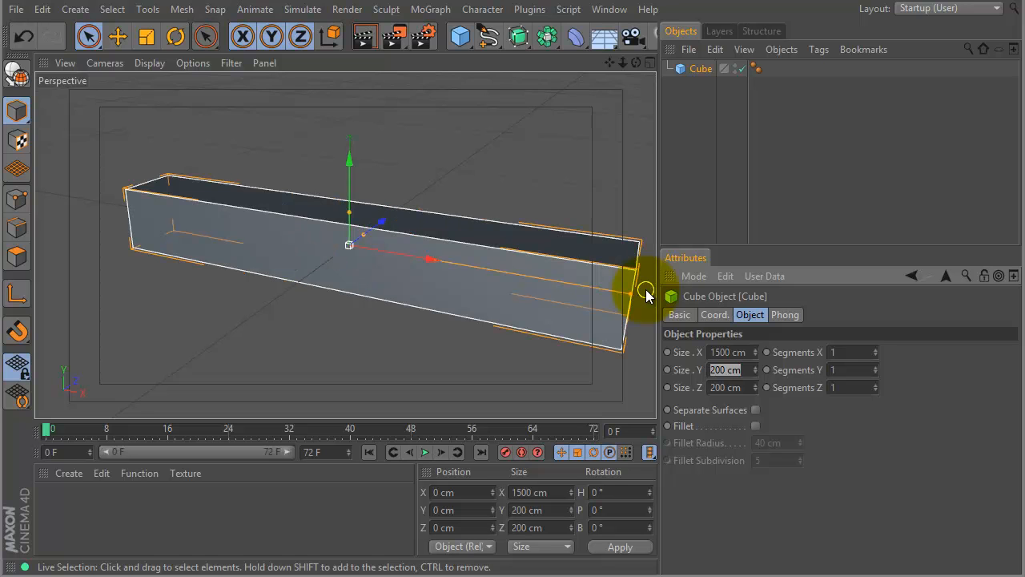
{"action": "type", "text": "5"}
{"action": "key", "text": "Tab"}
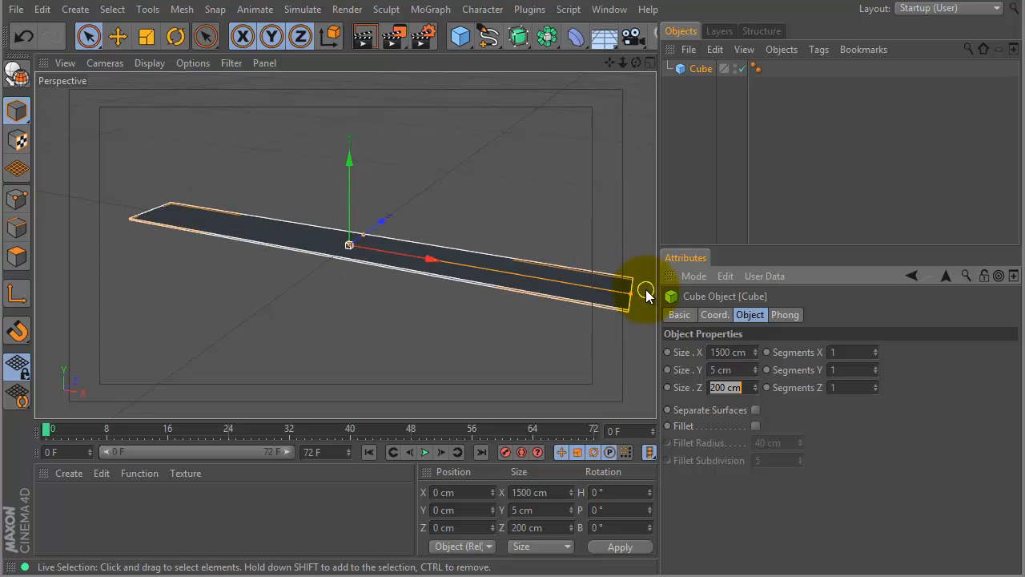
{"action": "type", "text": "50"}
{"action": "key", "text": "Return"}
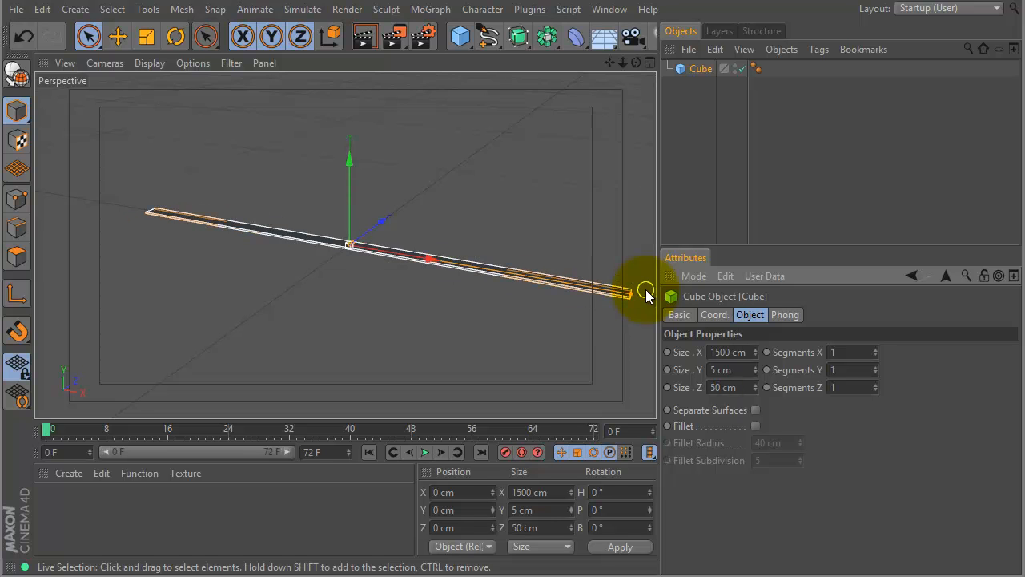
Subdivide the strip along its length by setting Segments X to 100.
{"action": "left_click_drag", "start_coordinate": [401, 201], "coordinate": [390, 267], "text": "alt"}
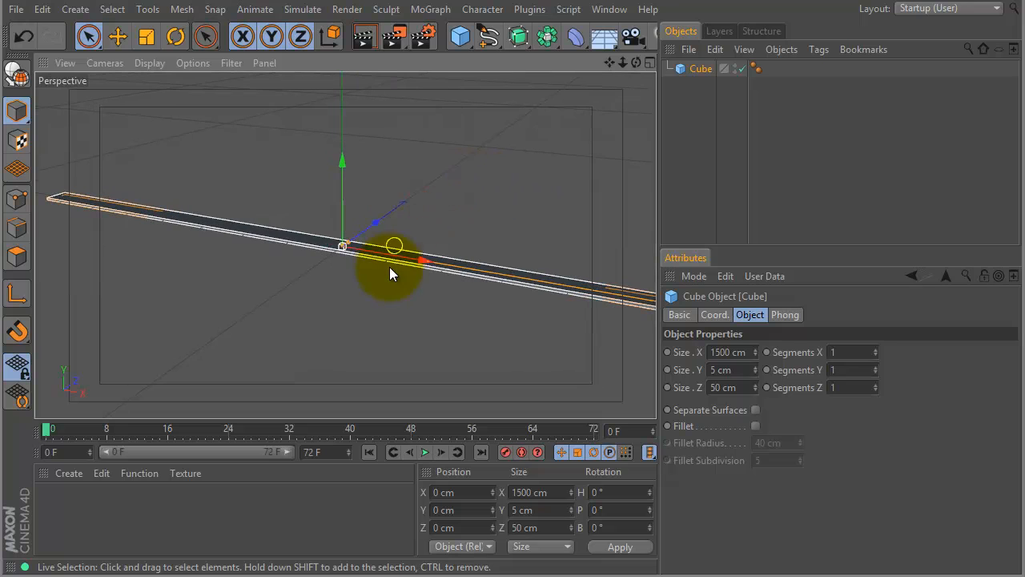
{"action": "double_click", "coordinate": [843, 353]}
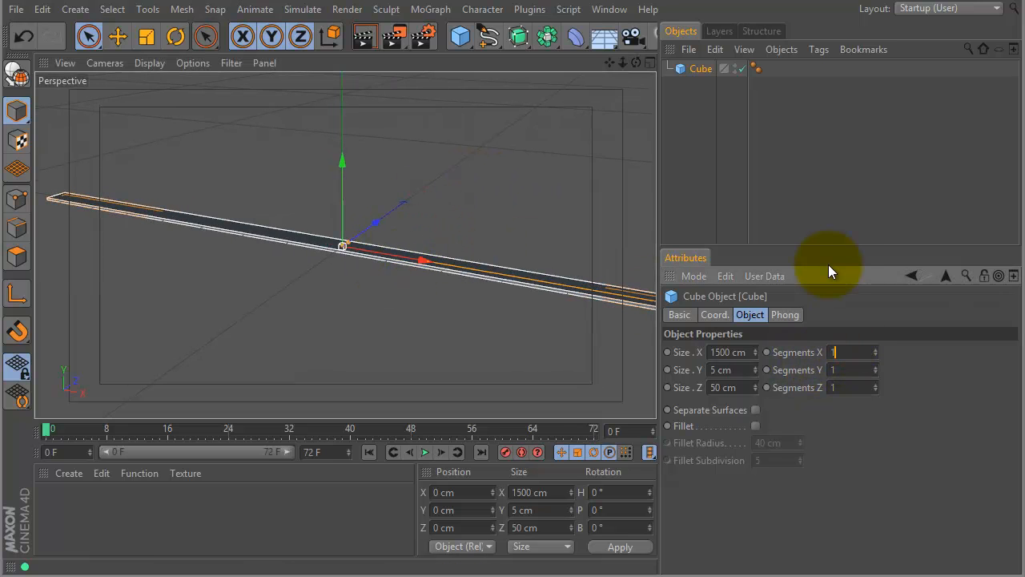
{"action": "type", "text": "100"}
{"action": "left_click", "coordinate": [906, 425]}
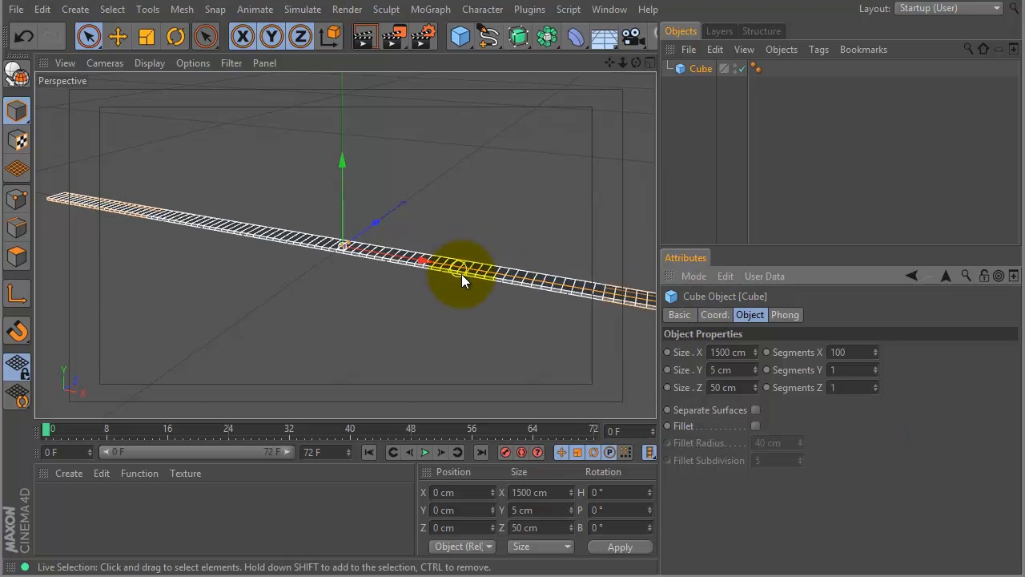
{"action": "middle_click_drag", "start_coordinate": [489, 275], "coordinate": [455, 270], "text": "alt"}
{"action": "left_click_drag", "start_coordinate": [456, 270], "coordinate": [341, 270], "text": "alt"}
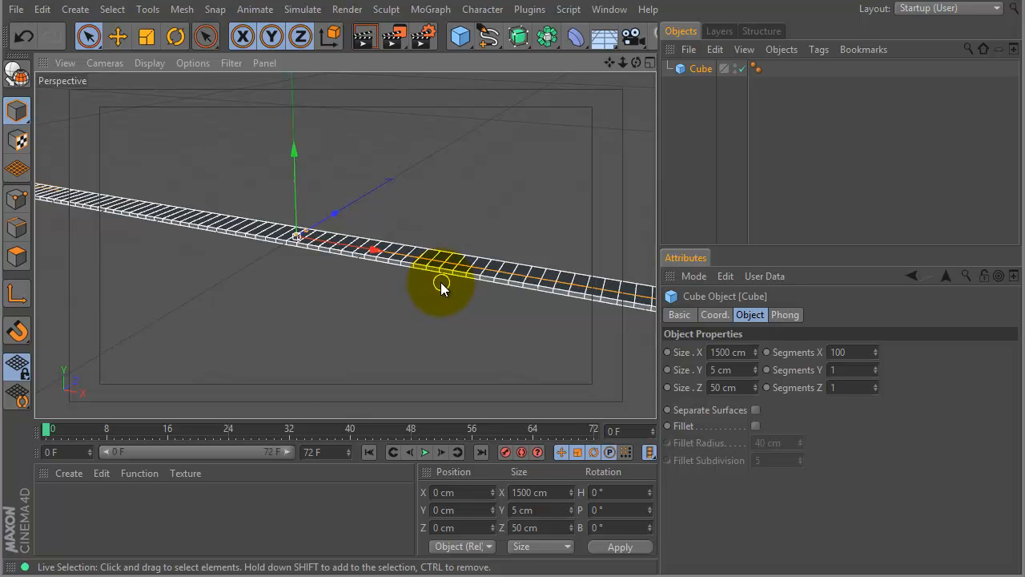
{"action": "double_click", "coordinate": [854, 352]}
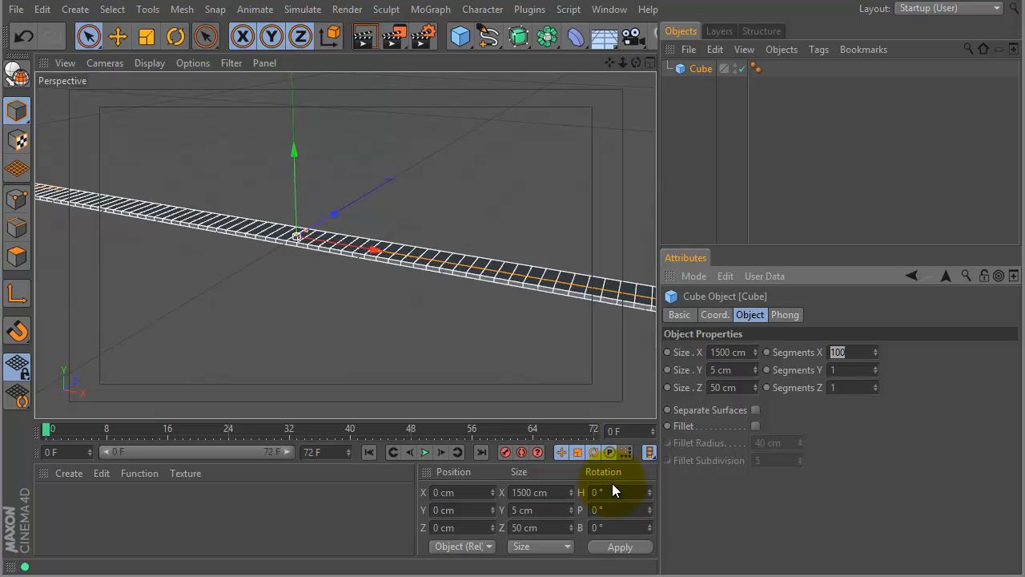
Add a Bend deformer and make it a child of the Cube.
{"action": "left_click_drag", "start_coordinate": [582, 41], "coordinate": [624, 62]}
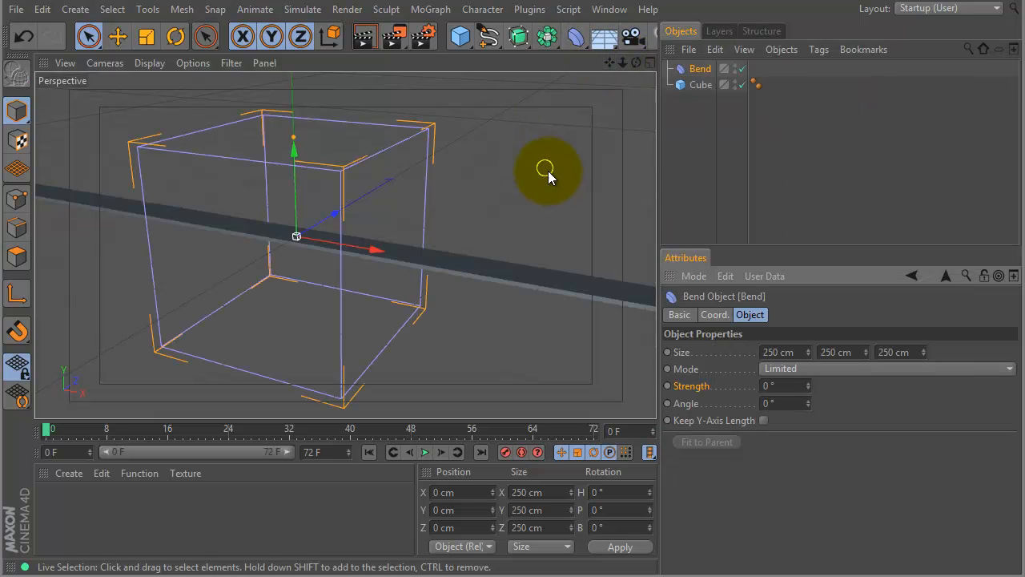
{"action": "scroll", "coordinate": [517, 233], "scroll_direction": "down", "scroll_amount": 5}
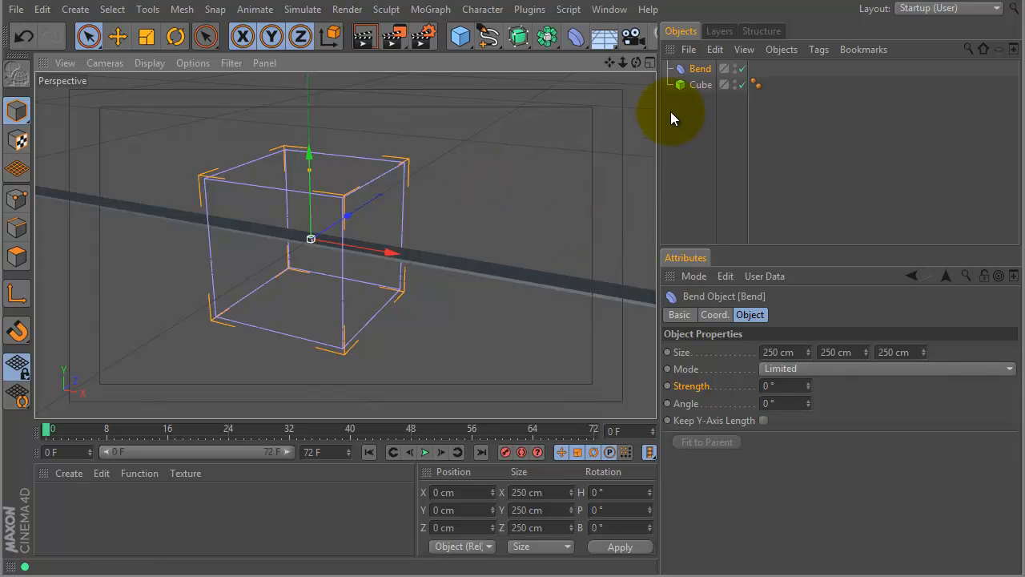
{"action": "mouse_move", "coordinate": [703, 71]}
{"action": "left_mouse_down"}
{"action": "mouse_move", "coordinate": [691, 100]}
{"action": "mouse_move", "coordinate": [697, 68]}
{"action": "left_mouse_up"}
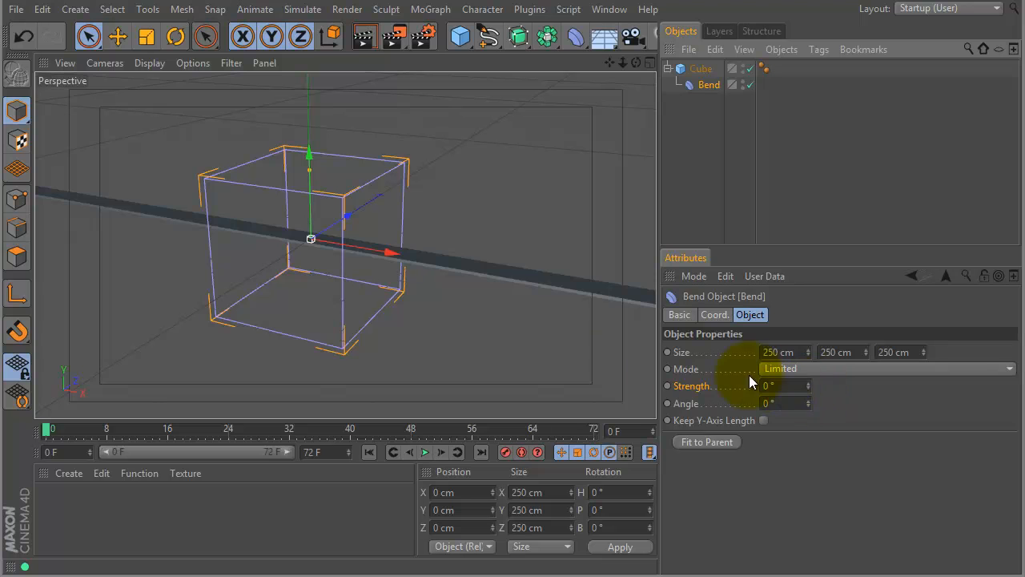
Try bending the strip with a Bend strength of -33°, and reset the strength to 0°.
{"action": "scroll", "coordinate": [427, 261], "scroll_direction": "down", "scroll_amount": 5}
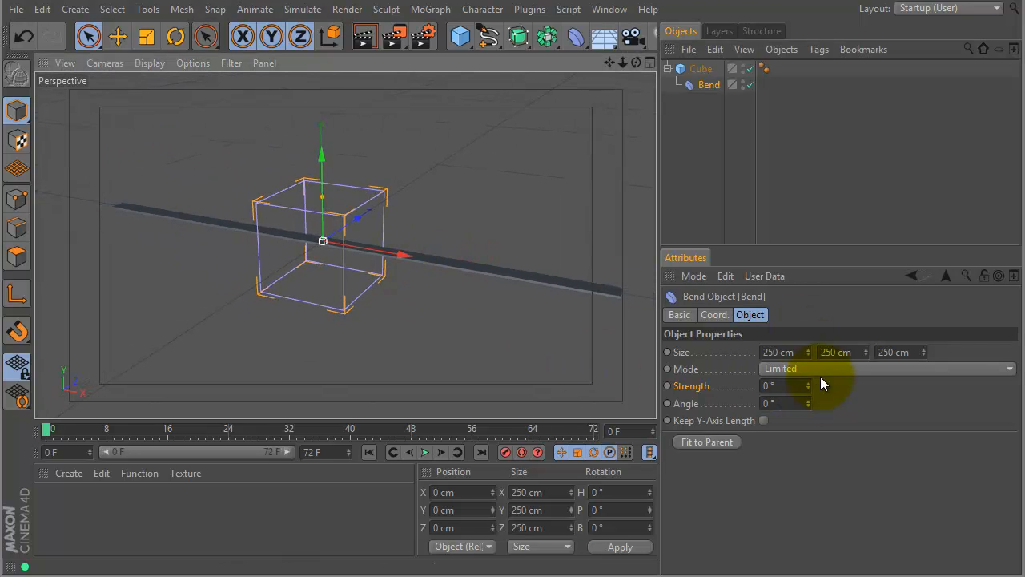
{"action": "left_click_drag", "start_coordinate": [806, 388], "coordinate": [826, 412]}
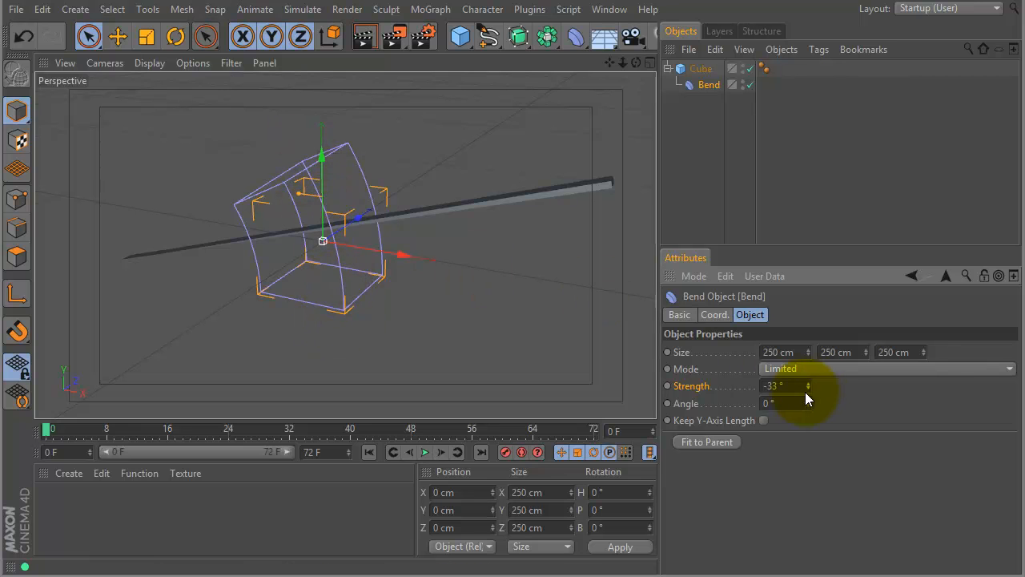
{"action": "left_click_drag", "start_coordinate": [788, 386], "coordinate": [765, 386]}
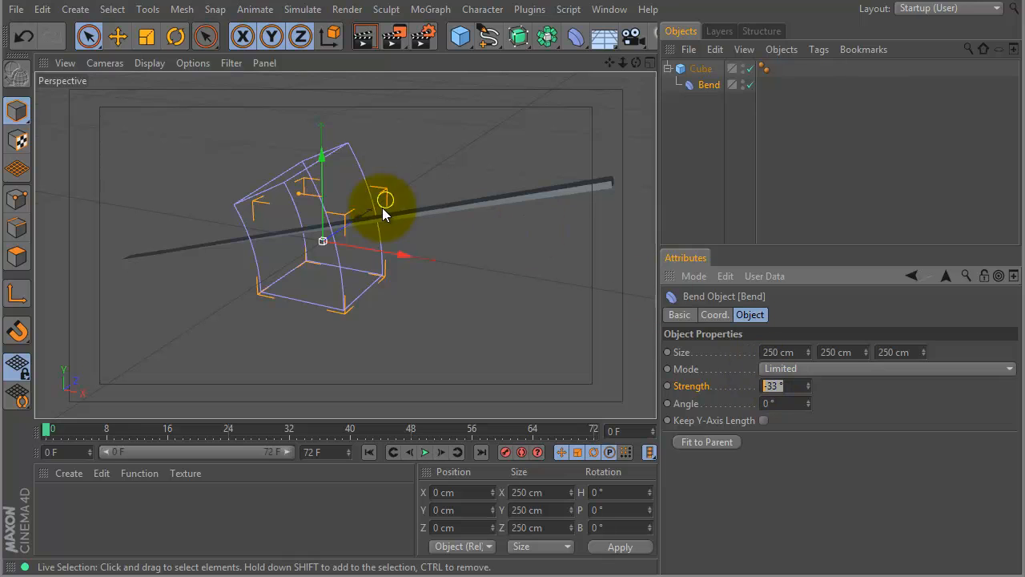
{"action": "type", "text": "0"}
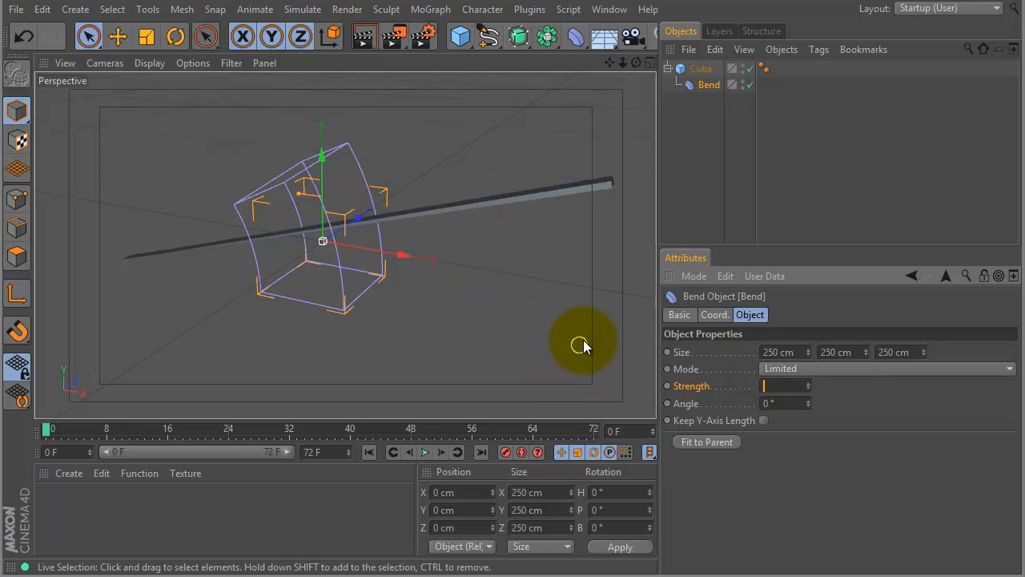
{"action": "left_click", "coordinate": [873, 417]}
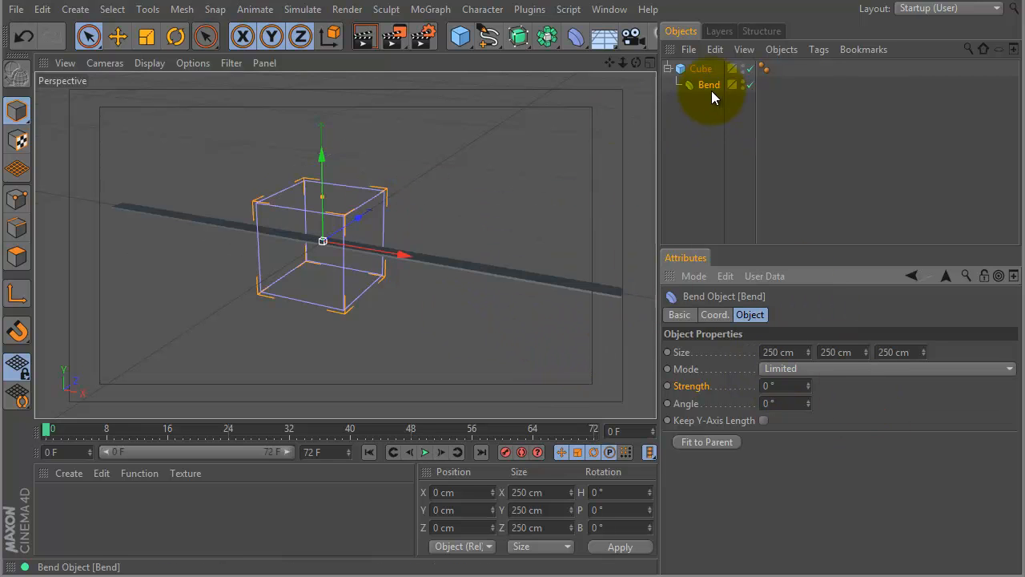
Rotate the Bend deformer to -90° in bank so its Y axis runs along the strip, and deselect it.
{"action": "left_click", "coordinate": [176, 36]}
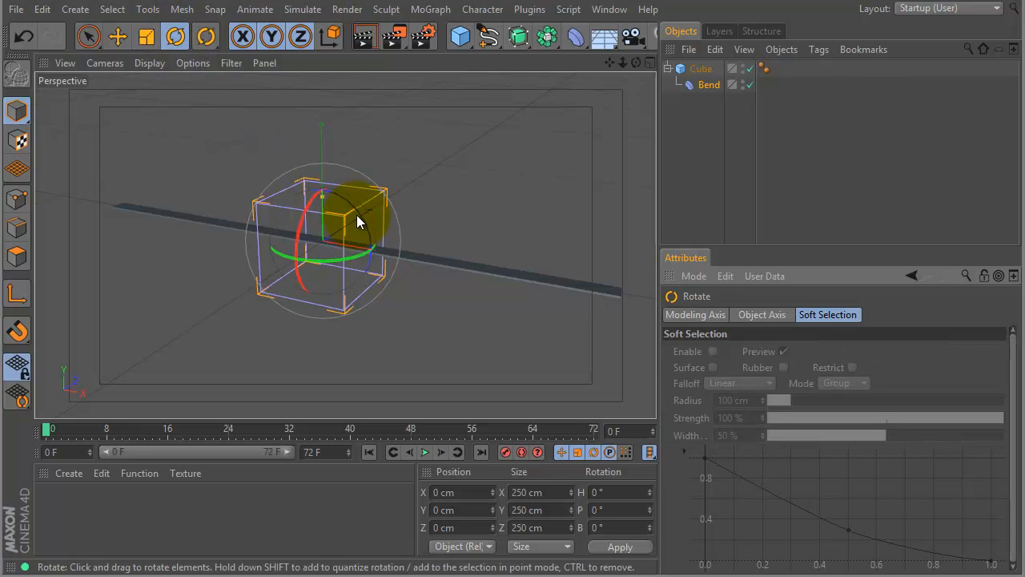
{"action": "left_click_drag", "start_coordinate": [360, 217], "coordinate": [288, 186]}
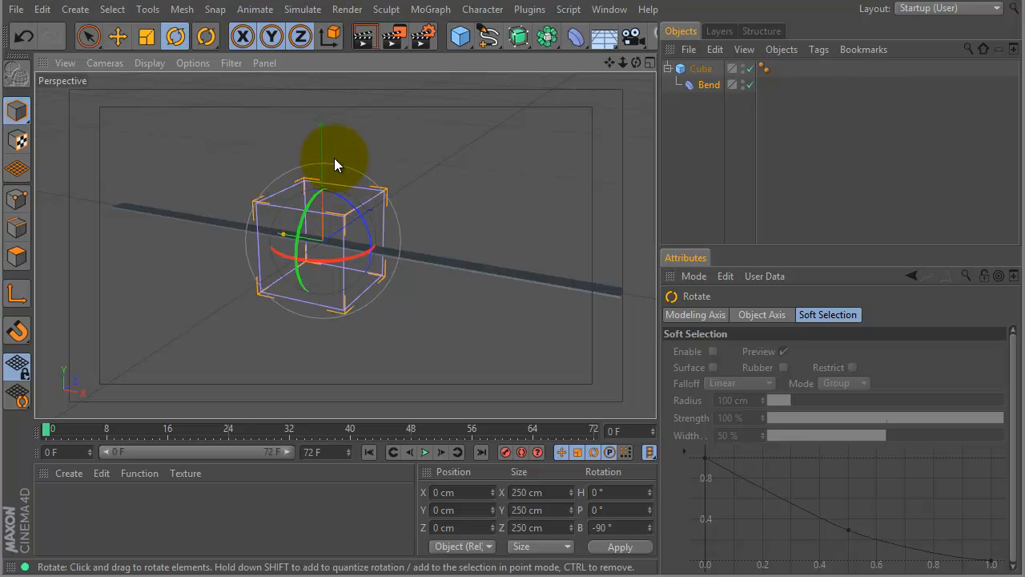
{"action": "left_click", "coordinate": [703, 146]}
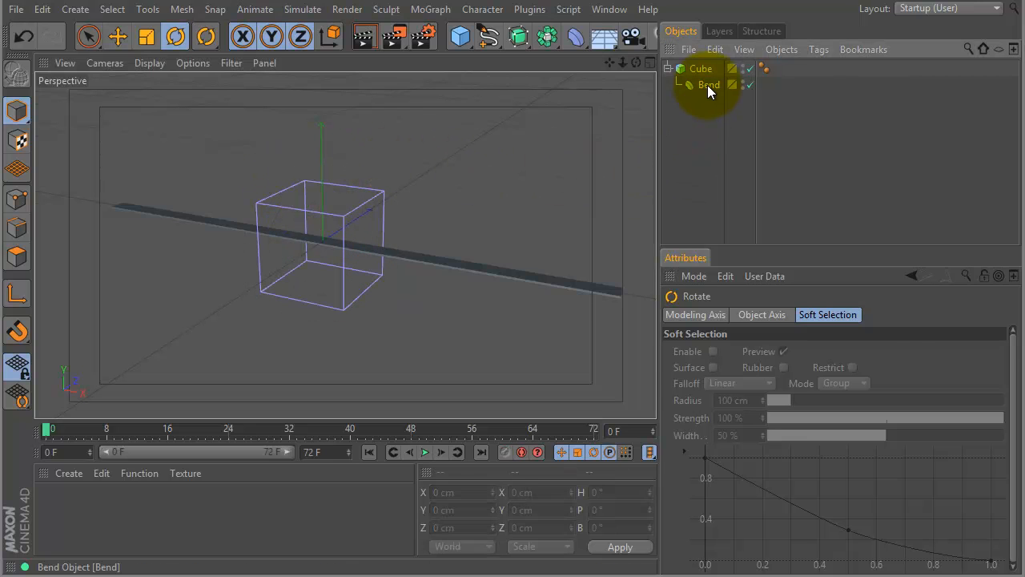
Try raising the strength of the rotated Bend deformer, and undo the change.
{"action": "left_click", "coordinate": [708, 85]}
{"action": "left_click_drag", "start_coordinate": [809, 386], "coordinate": [816, 341]}
{"action": "key", "text": "ctrl+z"}
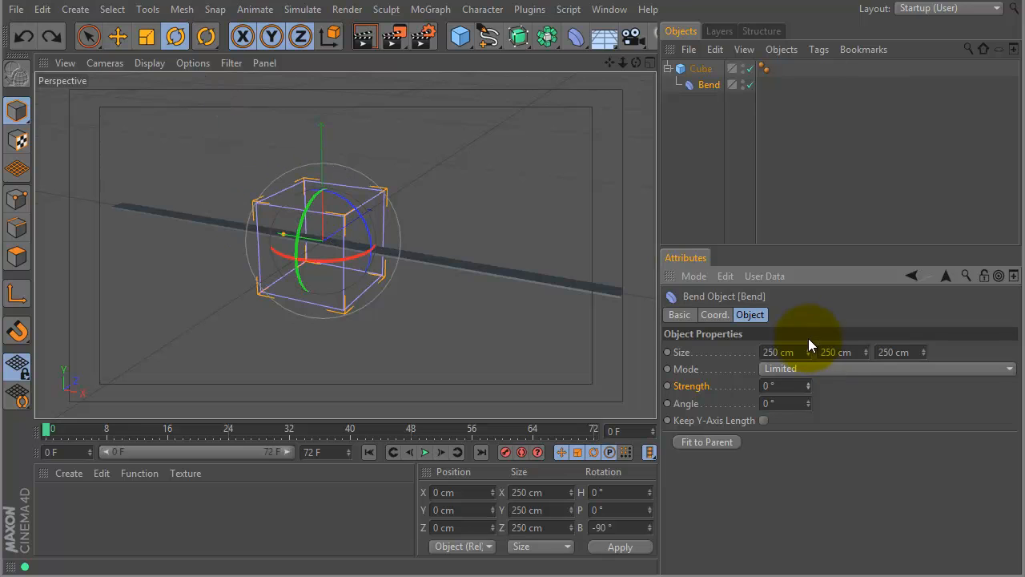
Match the Bend deformer's size to the strip: 5 cm, 1500 cm and 50 cm.
{"action": "double_click", "coordinate": [798, 353]}
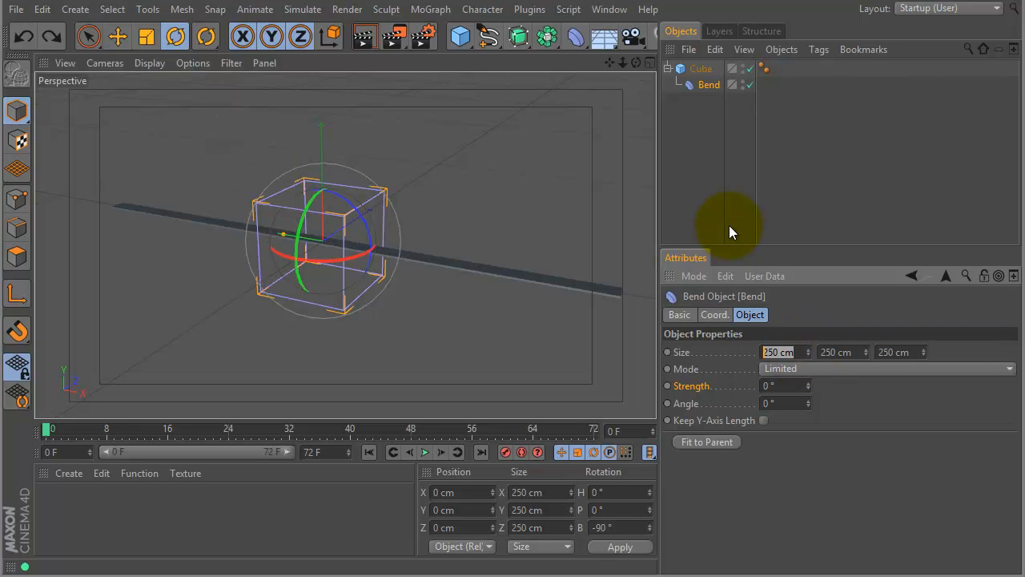
{"action": "type", "text": "5"}
{"action": "key", "text": "Tab"}
{"action": "type", "text": "1500"}
{"action": "key", "text": "Tab"}
{"action": "type", "text": "50"}
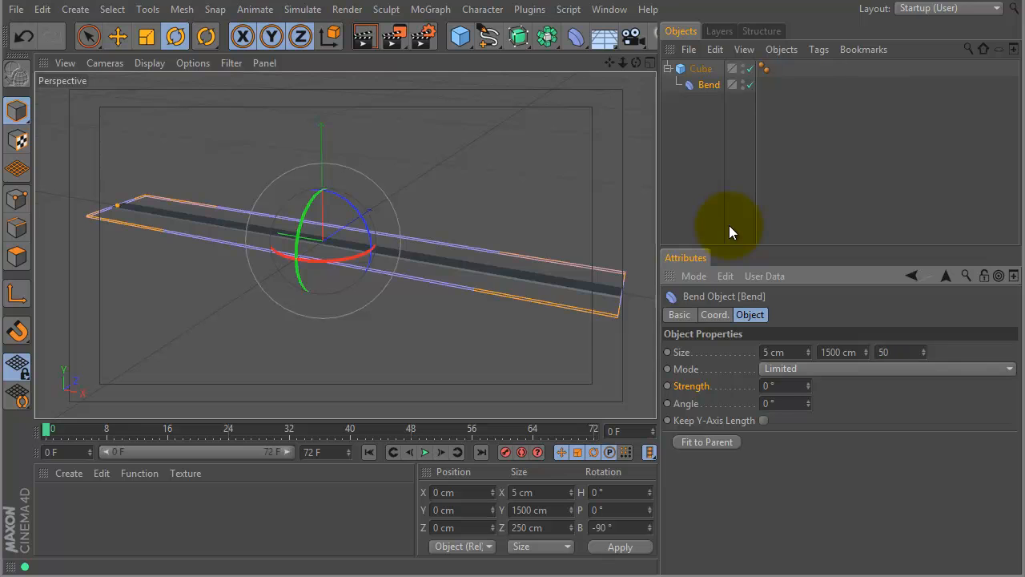
{"action": "key", "text": "Return"}
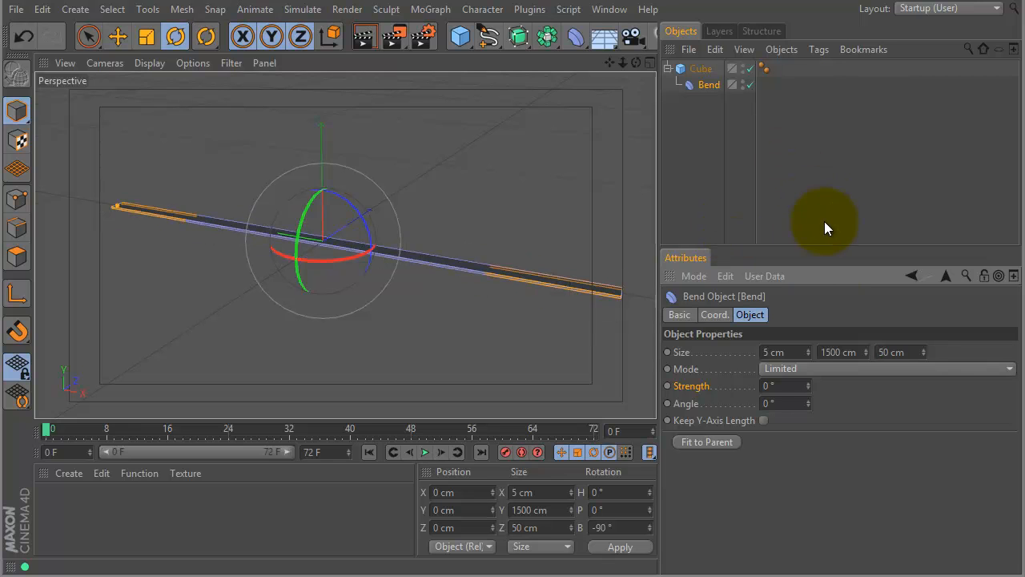
Try curling the strip with a Bend strength of 82°, and return the strength to 0°.
{"action": "left_click_drag", "start_coordinate": [809, 387], "coordinate": [763, 316]}
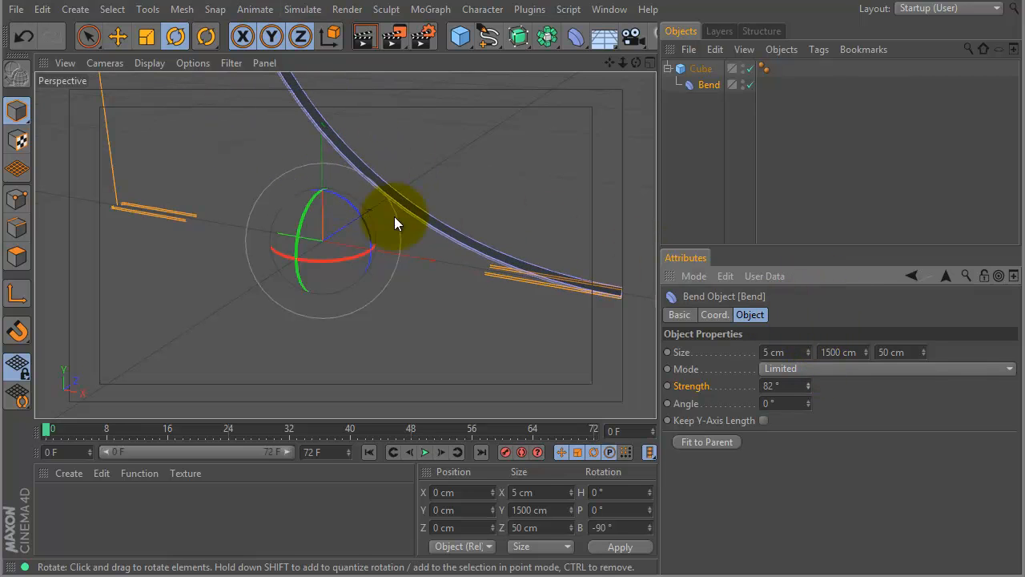
{"action": "double_click", "coordinate": [789, 386]}
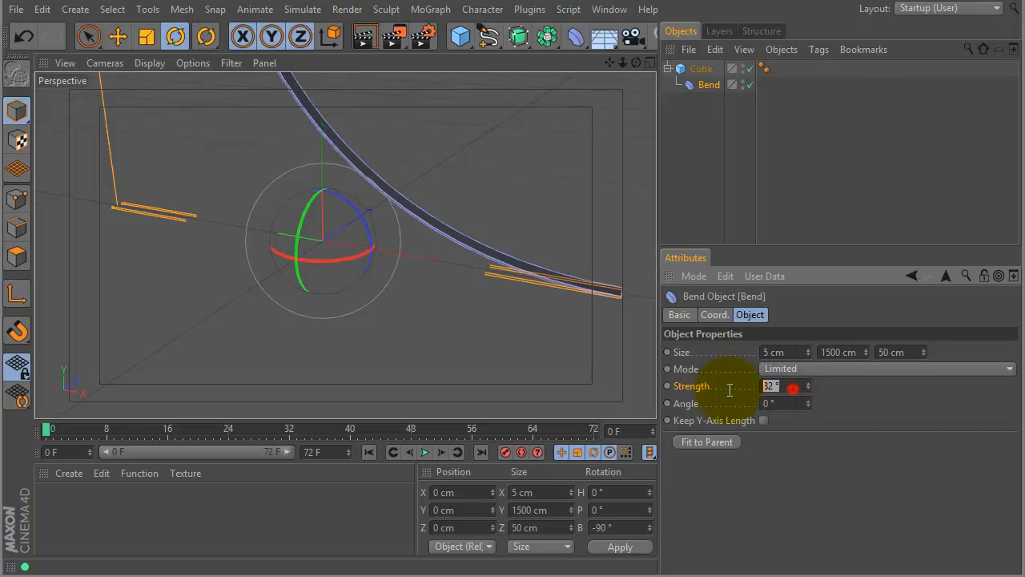
{"action": "type", "text": "0"}
{"action": "key", "text": "Return"}
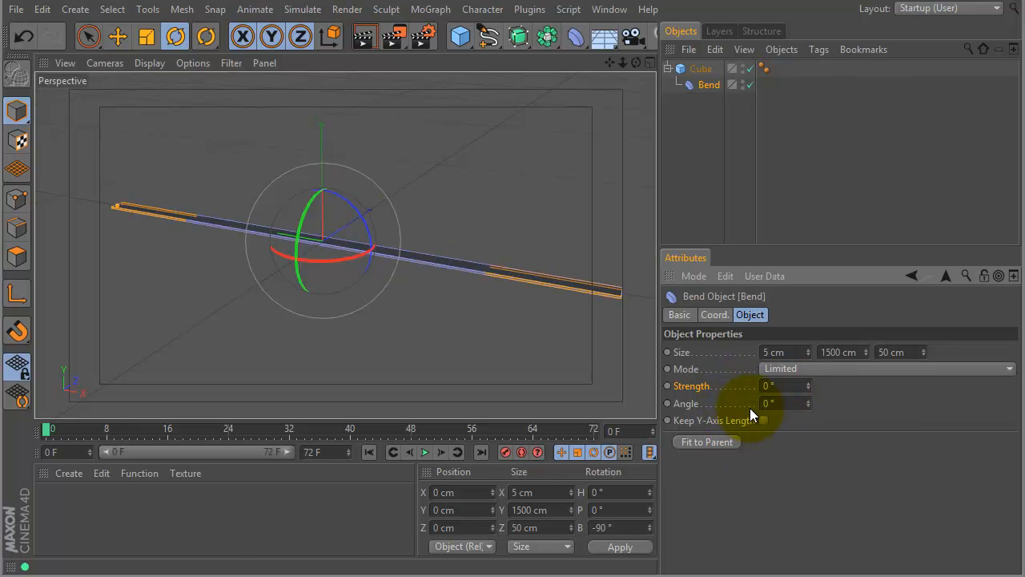
Curl the strip into a near-complete ring with a Bend strength of 343° and keyframe the strength at frame 0.
{"action": "key", "text": "space"}
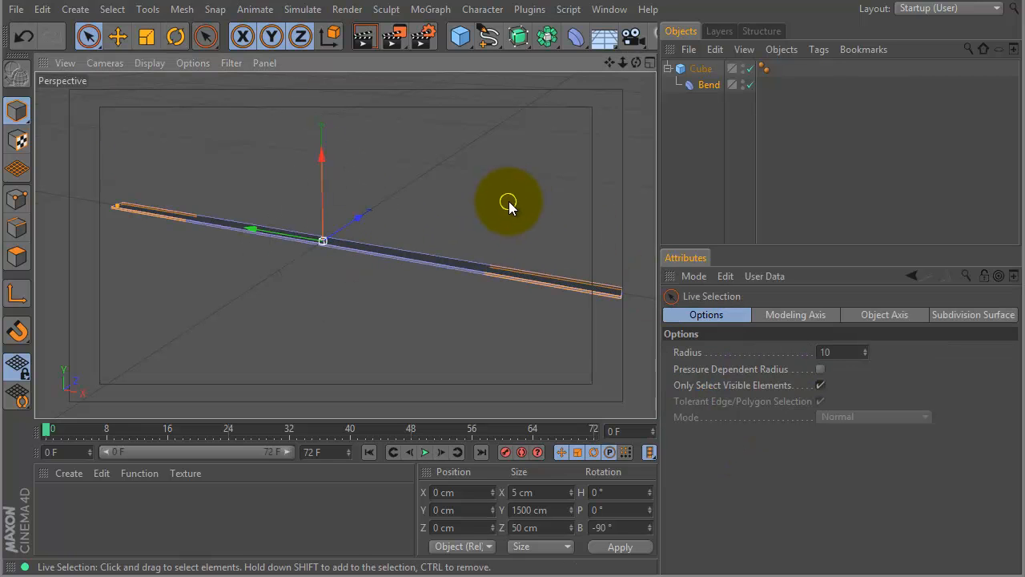
{"action": "left_click", "coordinate": [708, 85]}
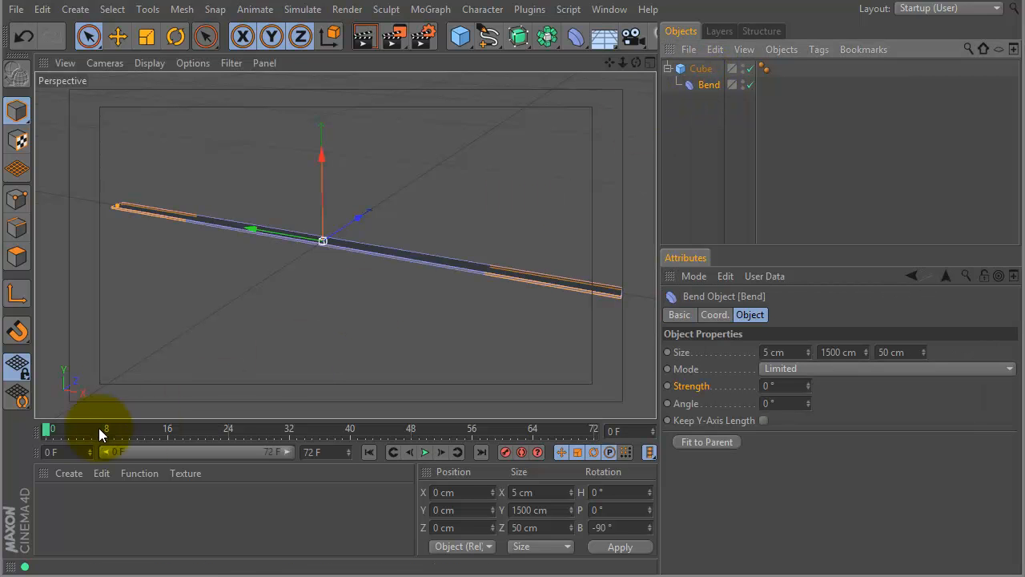
{"action": "right_click_drag", "start_coordinate": [614, 153], "coordinate": [515, 175], "text": "alt"}
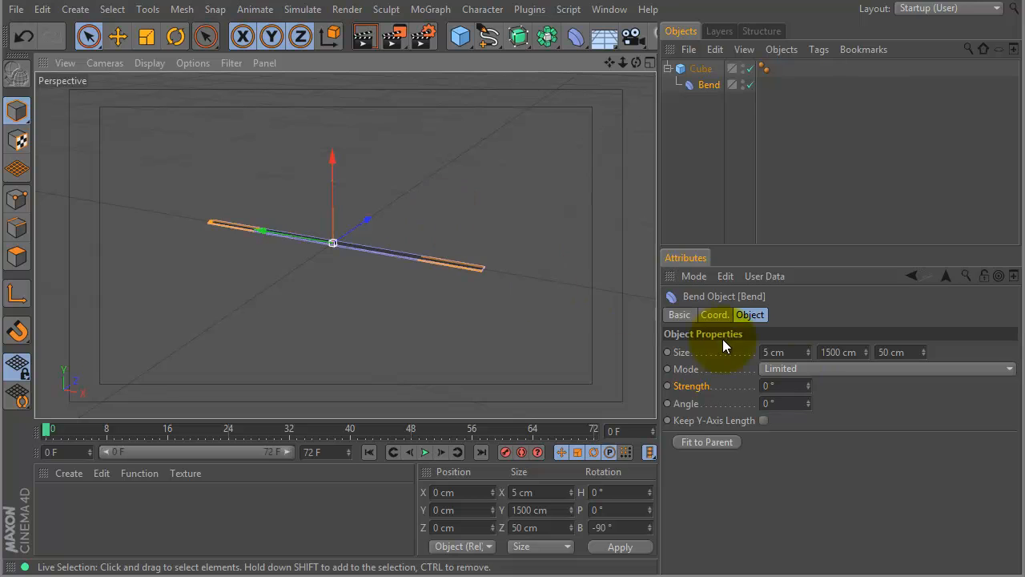
{"action": "left_click_drag", "start_coordinate": [807, 387], "coordinate": [798, 95]}
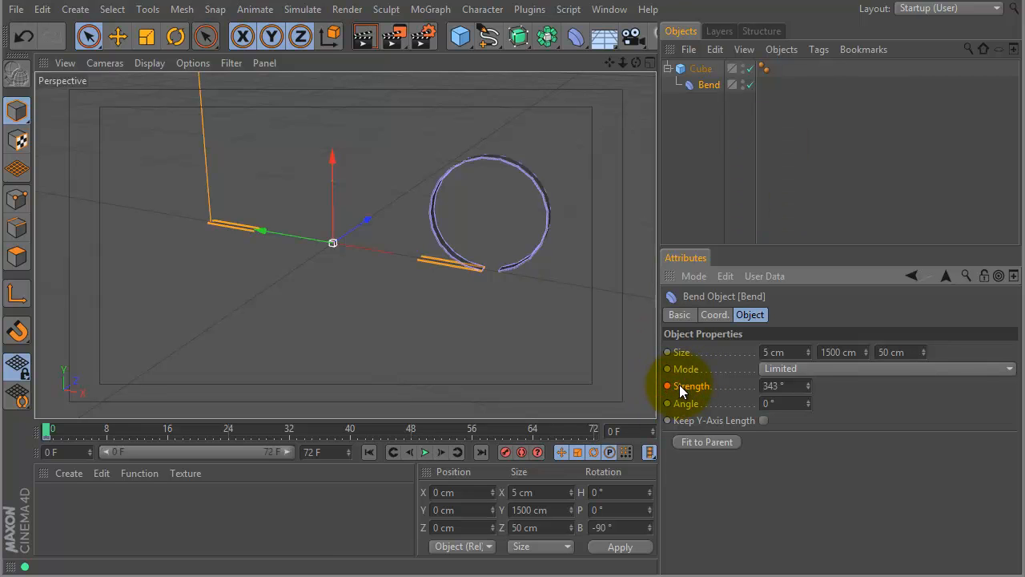
Flatten the strip at frame 48 by setting the Bend strength to 0°.
{"action": "left_click", "coordinate": [410, 432]}
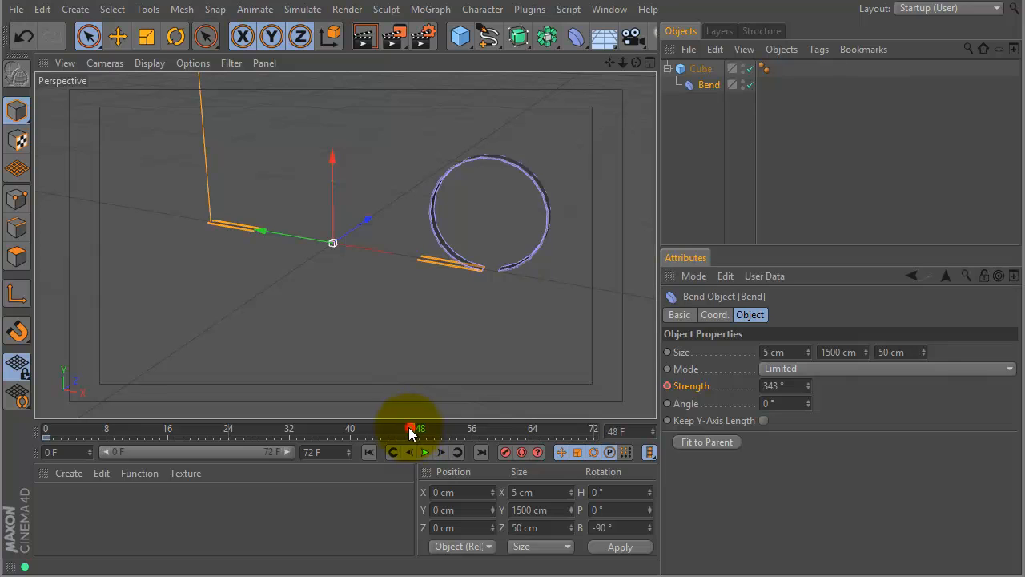
{"action": "double_click", "coordinate": [775, 386]}
{"action": "type", "text": "0"}
{"action": "key", "text": "Return"}
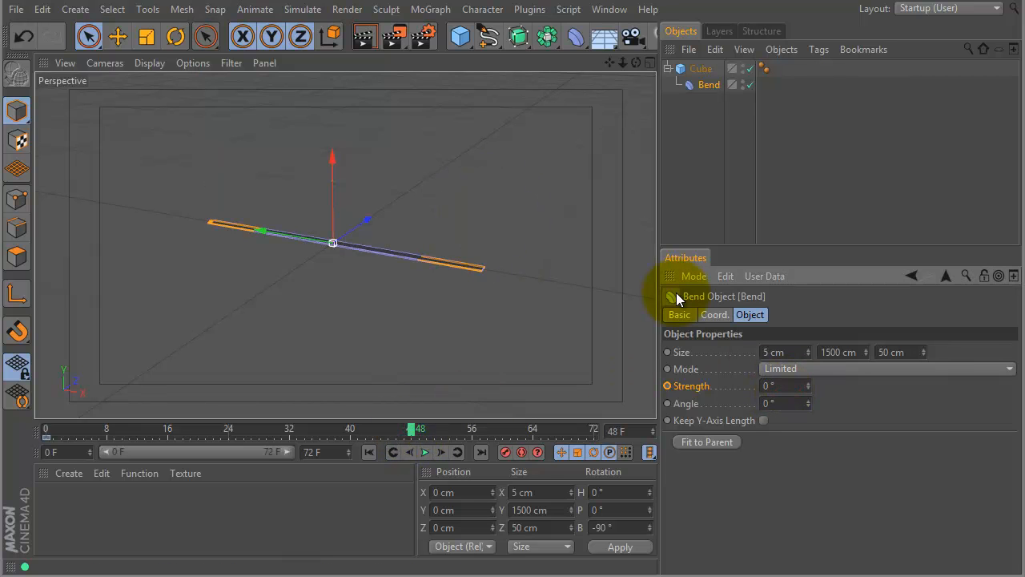
Keyframe the Bend strength of 0° at frame 48 and scrub from frame 0 to 48 to preview the unrolling.
{"action": "left_click", "coordinate": [667, 386]}
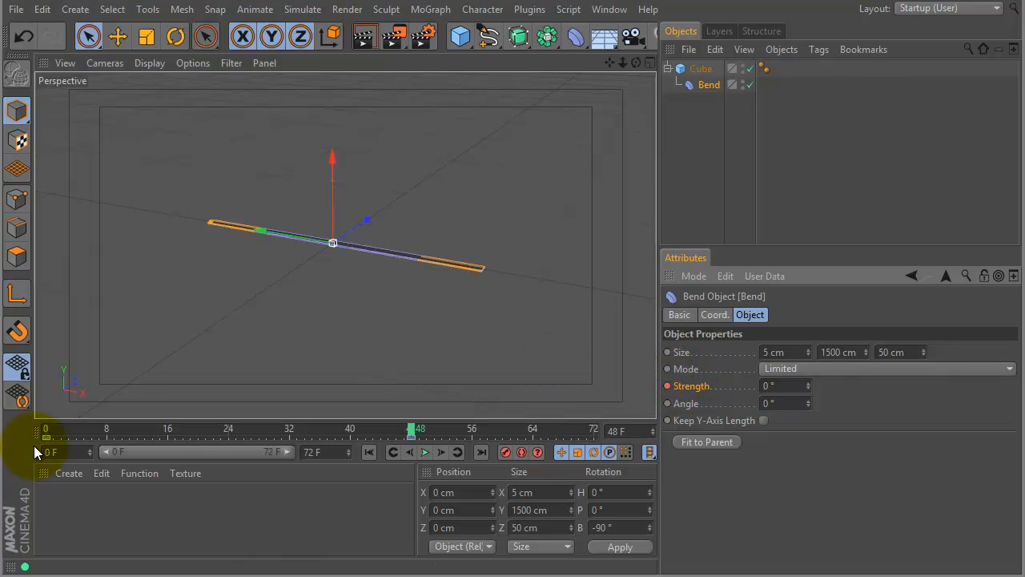
{"action": "left_click", "coordinate": [50, 429]}
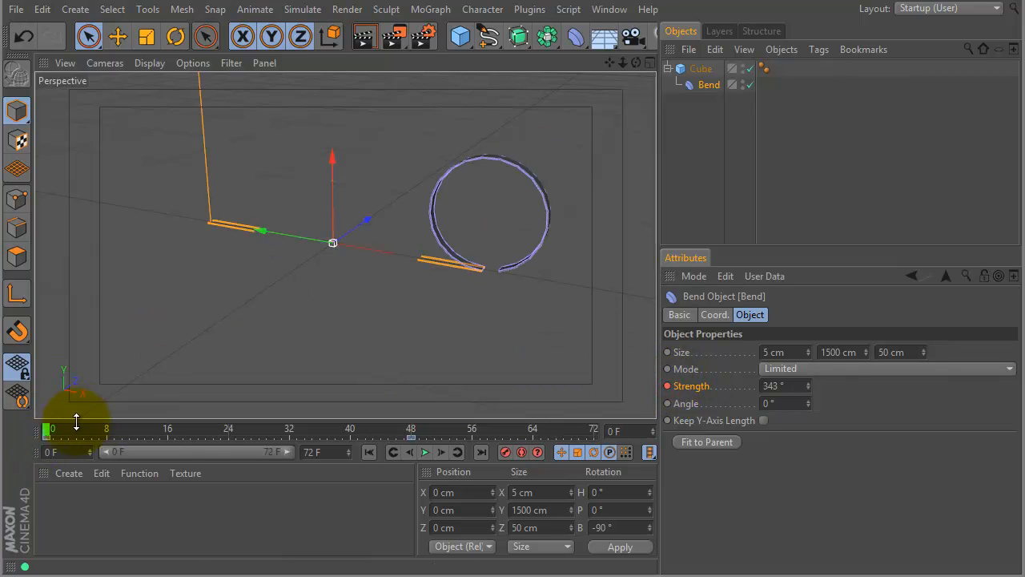
{"action": "left_click_drag", "start_coordinate": [45, 428], "coordinate": [403, 415]}
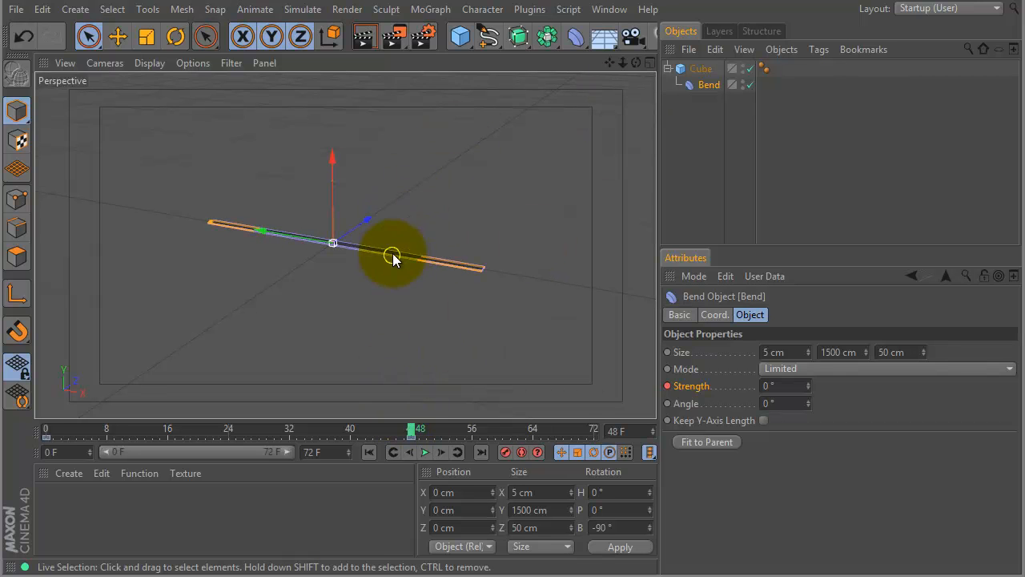
Place the cube strip with its Bend deformer inside a new MoGraph Cloner.
{"action": "mouse_move", "coordinate": [482, 176]}
{"action": "left_mouse_down", "text": "alt"}
{"action": "mouse_move", "coordinate": [482, 220]}
{"action": "mouse_move", "coordinate": [494, 180]}
{"action": "left_mouse_up", "text": "alt"}
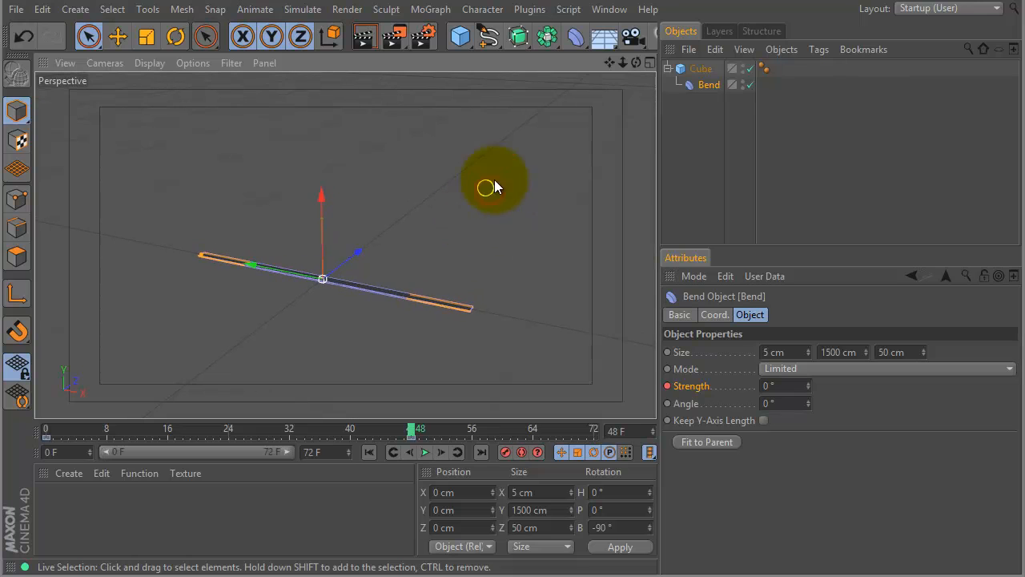
{"action": "left_click", "coordinate": [702, 71]}
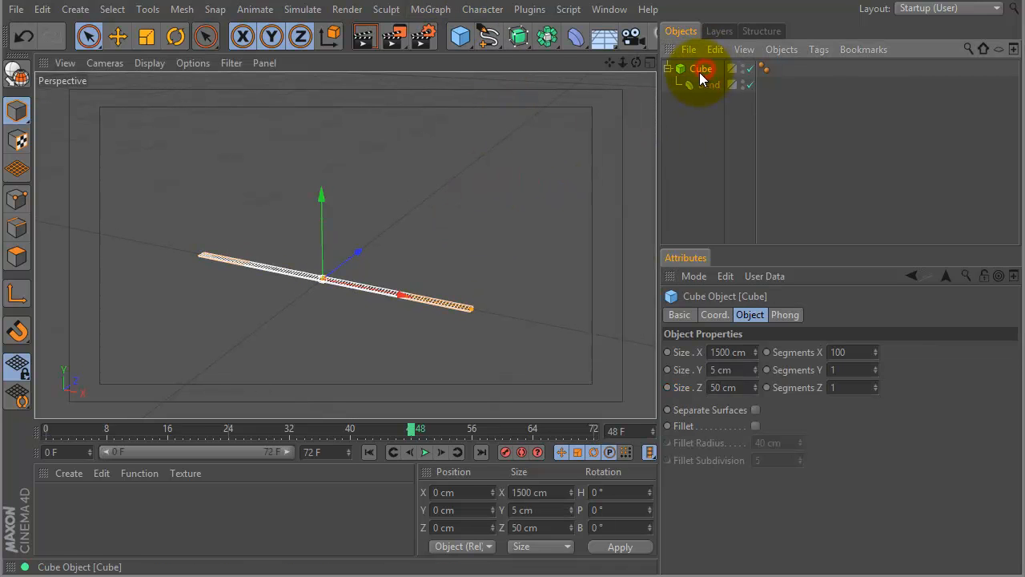
{"action": "left_click", "coordinate": [435, 9]}
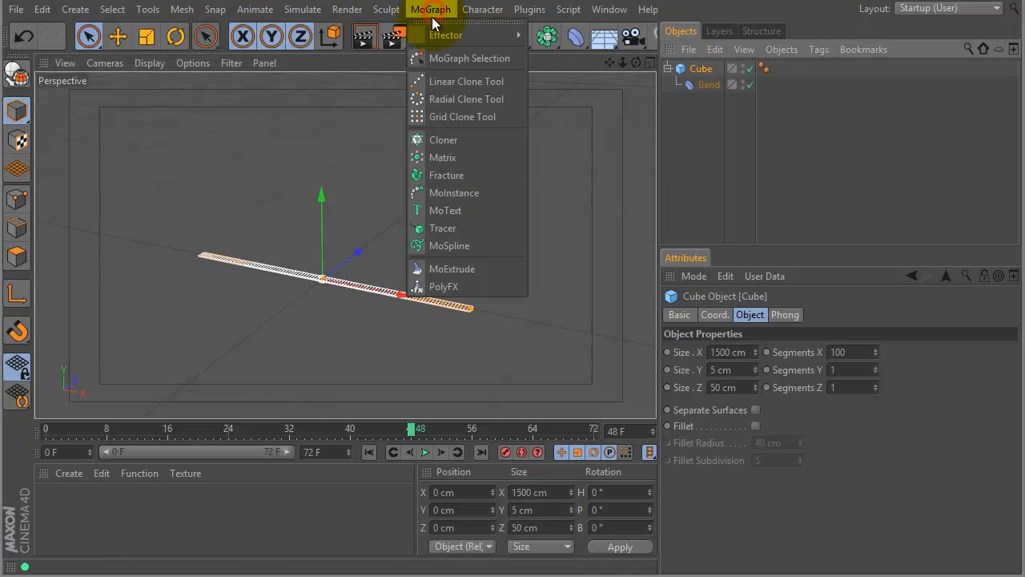
{"action": "left_click", "coordinate": [450, 139]}
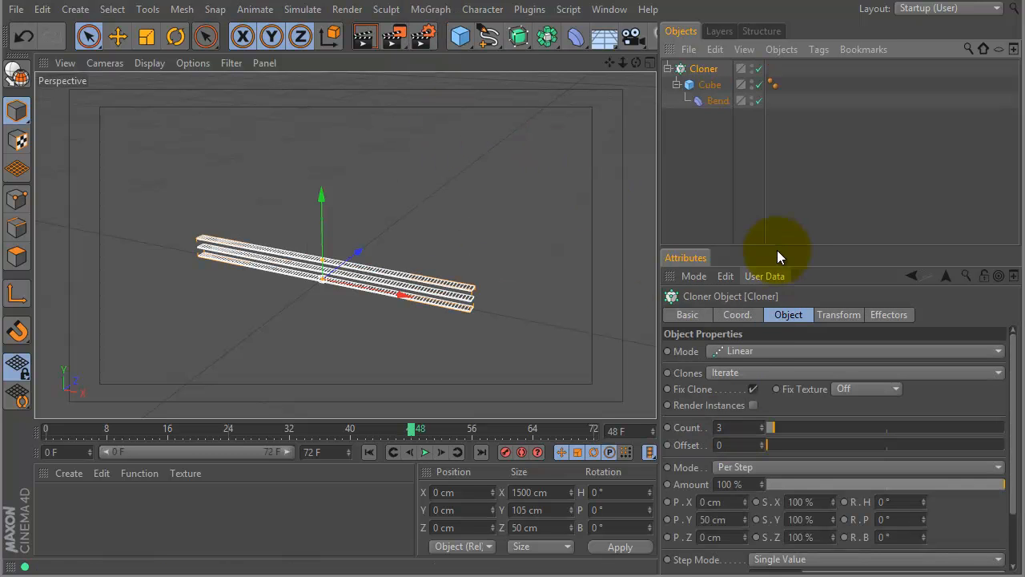
Lay the clones side by side by setting the Cloner's Y offset to 0 cm and its Z offset to 50 cm.
{"action": "left_click_drag", "start_coordinate": [782, 245], "coordinate": [781, 133]}
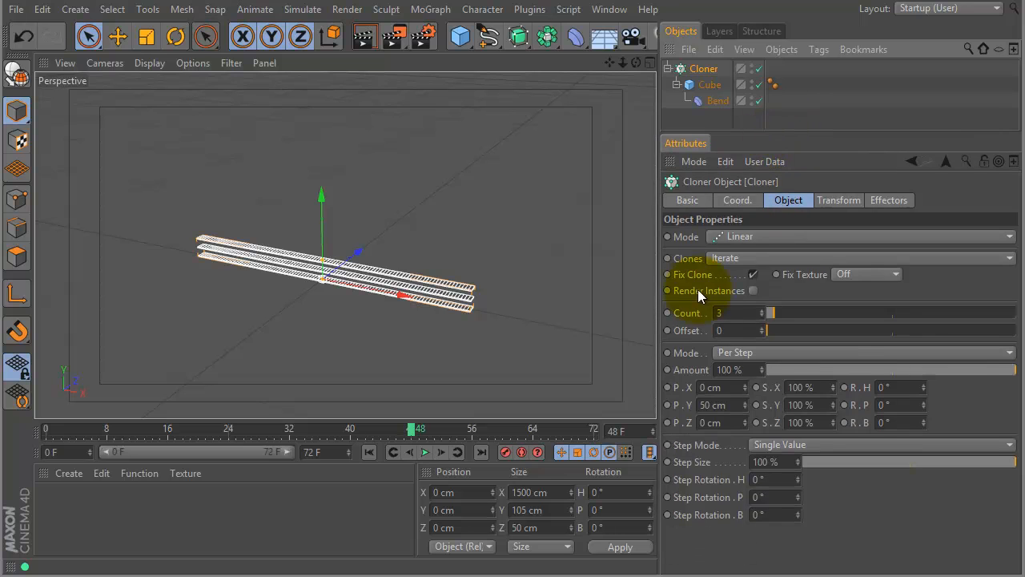
{"action": "left_click", "coordinate": [732, 405]}
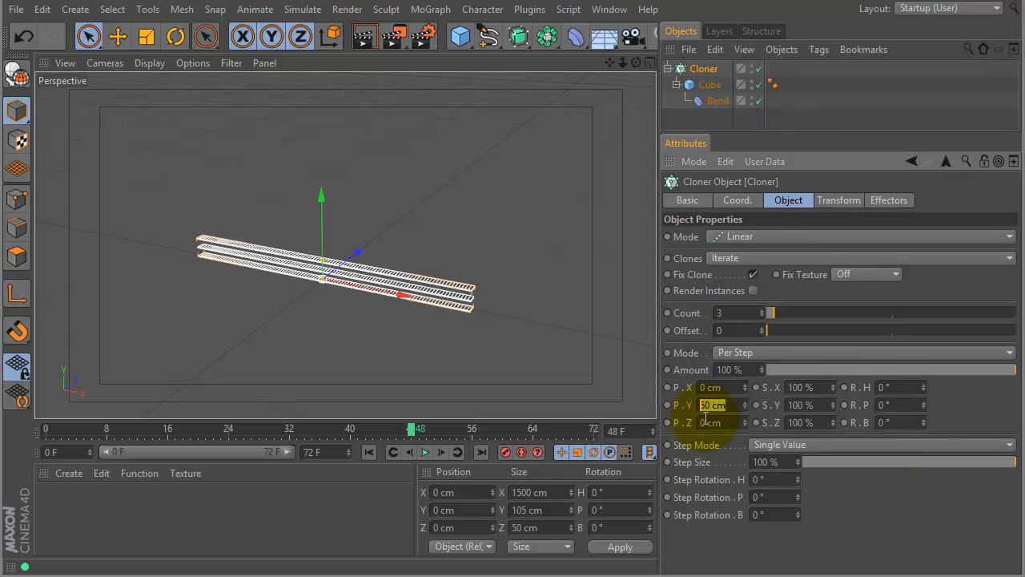
{"action": "left_click", "coordinate": [733, 422]}
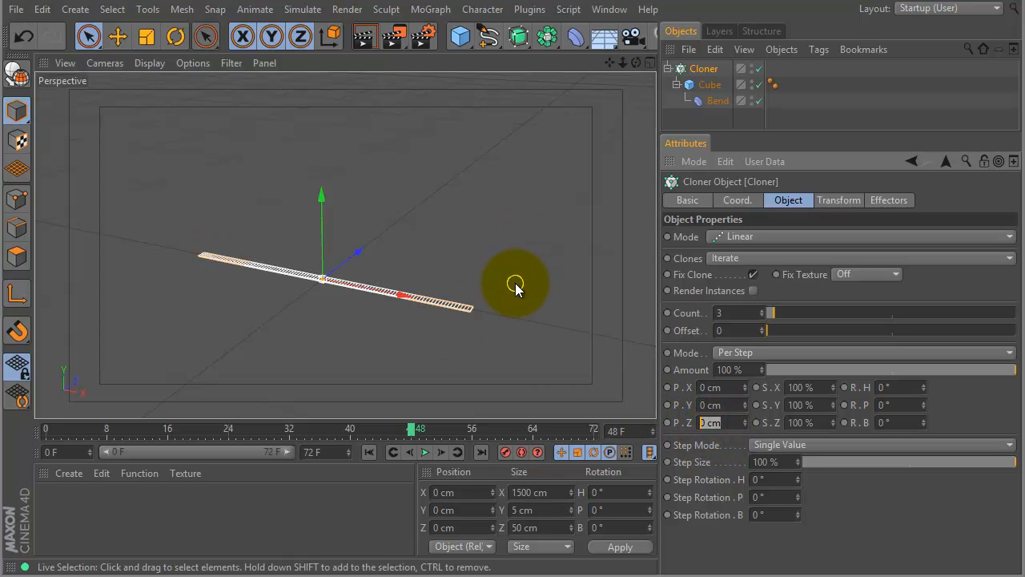
{"action": "type", "text": "50"}
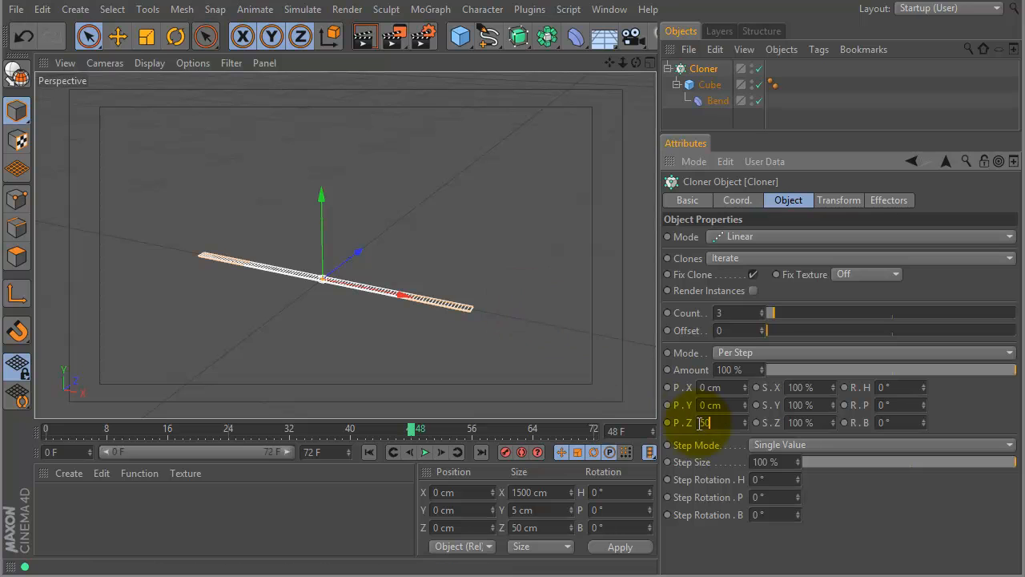
{"action": "key", "text": "Return"}
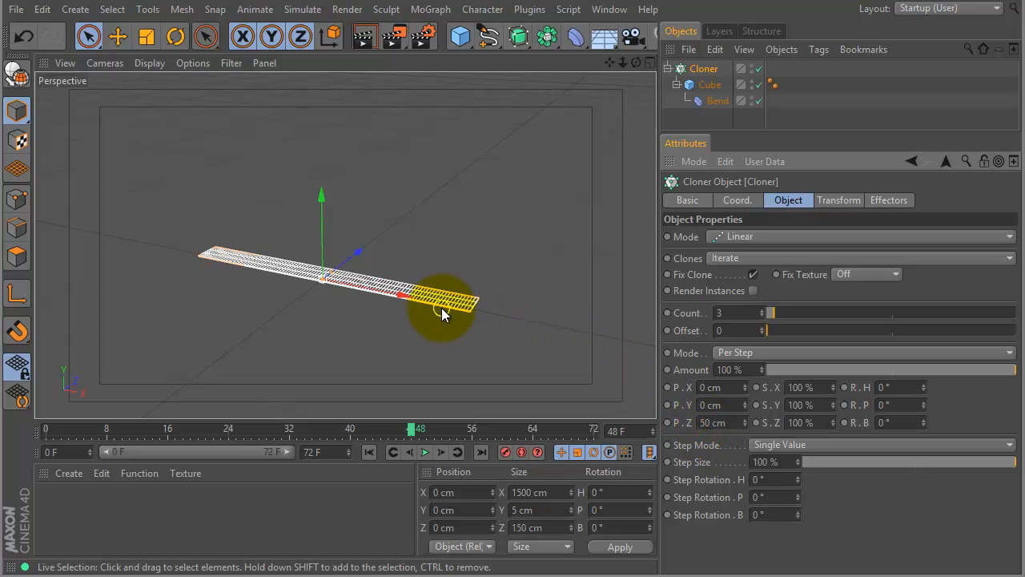
Set the Cloner's count to 20 and preview the rolled-up strips at frame 0.
{"action": "left_click", "coordinate": [734, 315]}
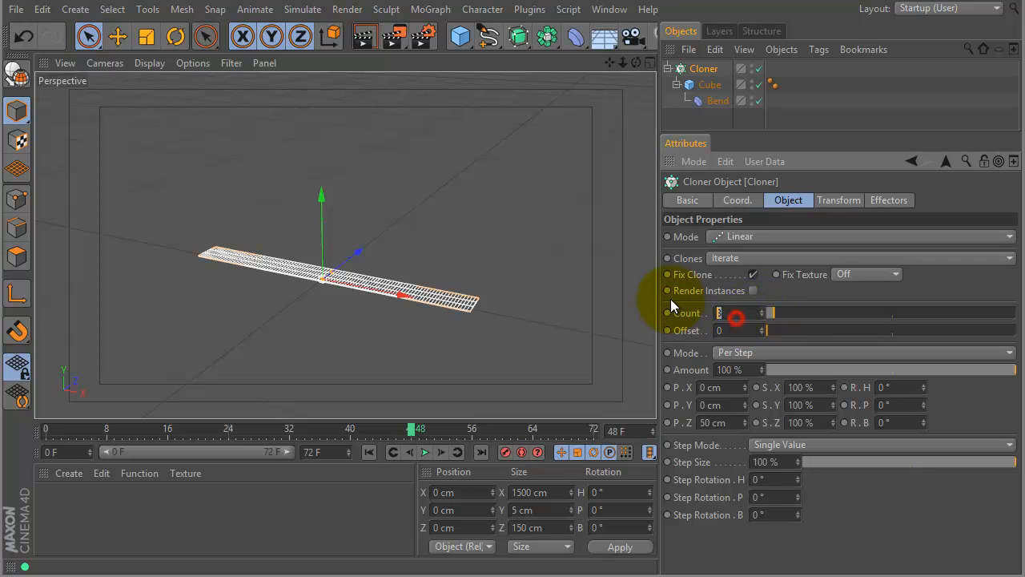
{"action": "type", "text": "20"}
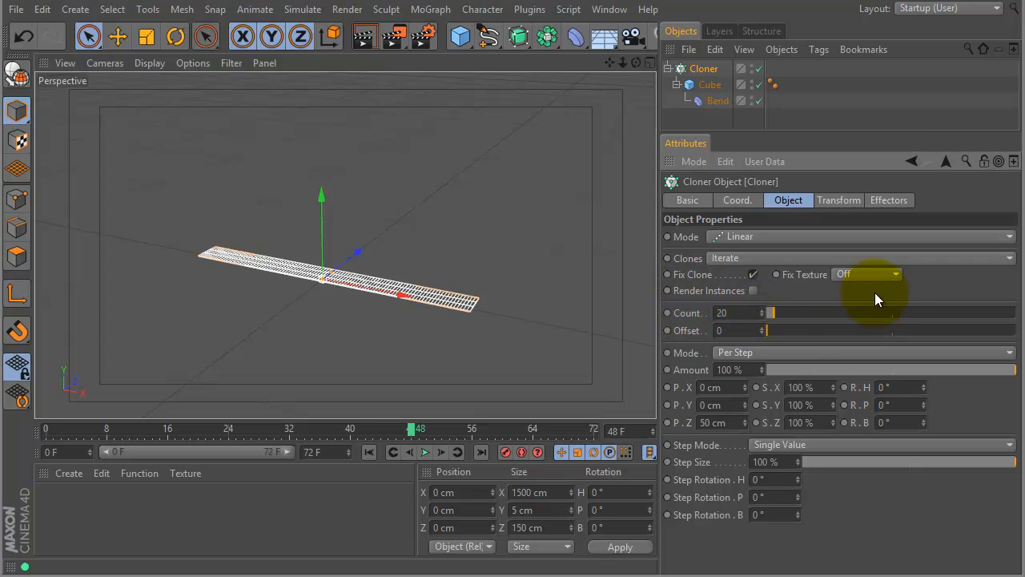
{"action": "key", "text": "Return"}
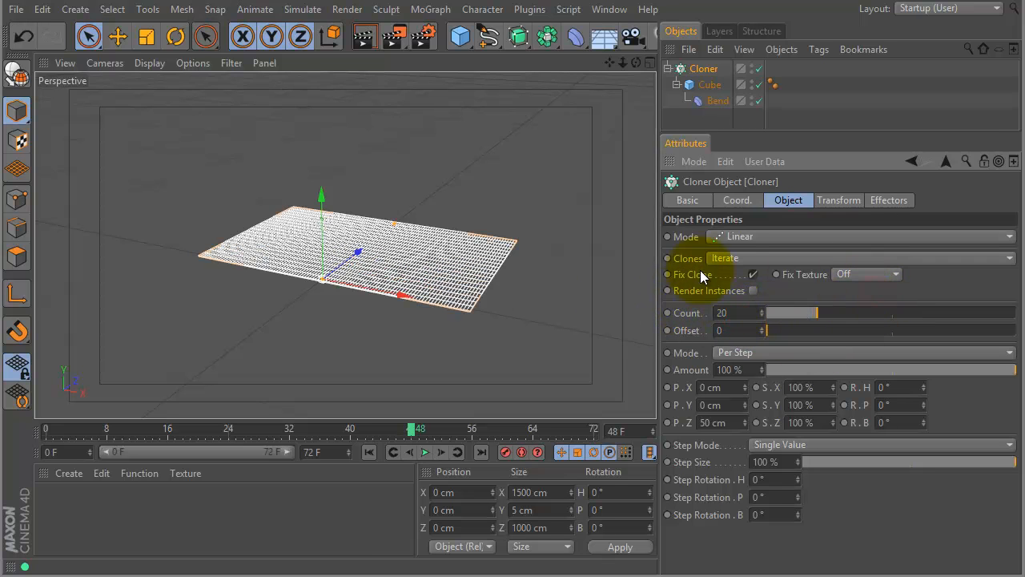
{"action": "left_click_drag", "start_coordinate": [63, 434], "coordinate": [95, 431]}
{"action": "left_click", "coordinate": [48, 433]}
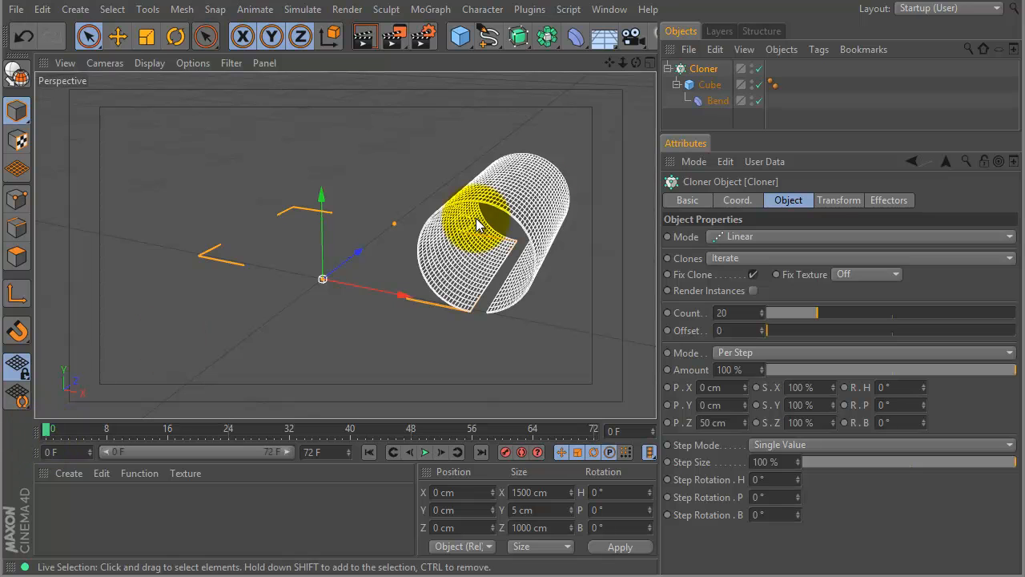
Add a Step effector to the Cloner and turn off its Scale influence.
{"action": "left_click_drag", "start_coordinate": [795, 130], "coordinate": [774, 231]}
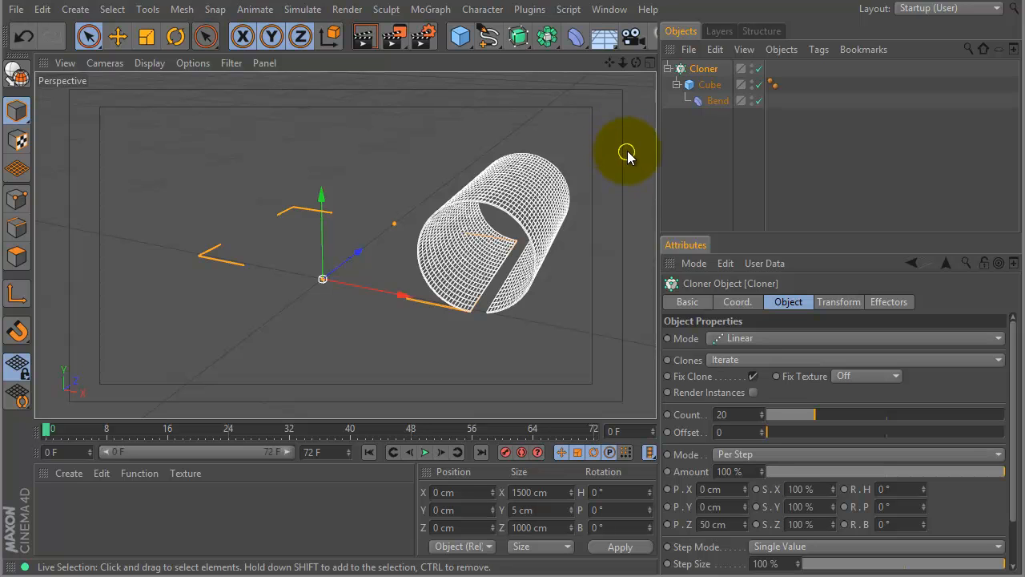
{"action": "left_click", "coordinate": [430, 9]}
{"action": "mouse_move", "coordinate": [463, 34]}
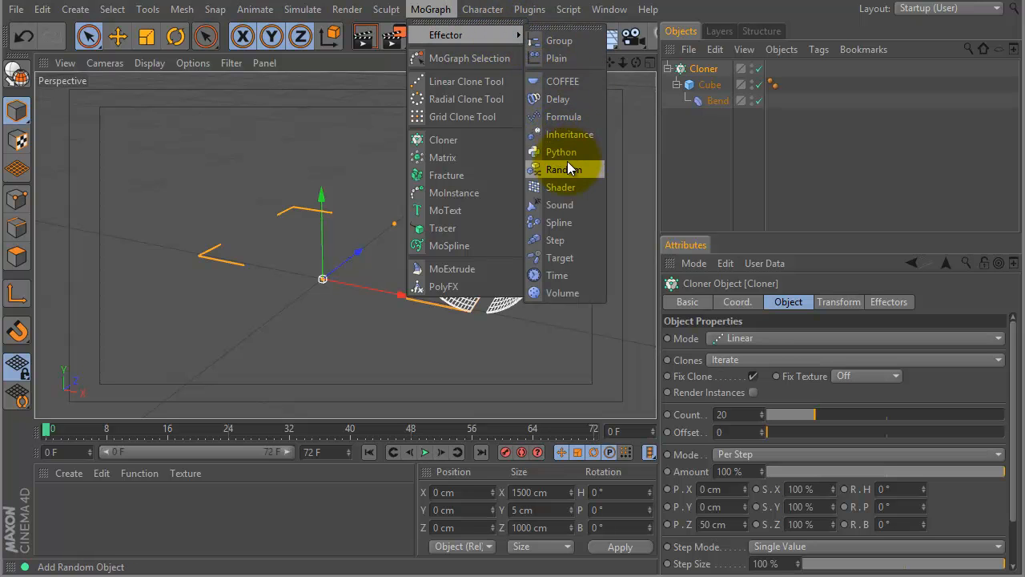
{"action": "left_click", "coordinate": [554, 240]}
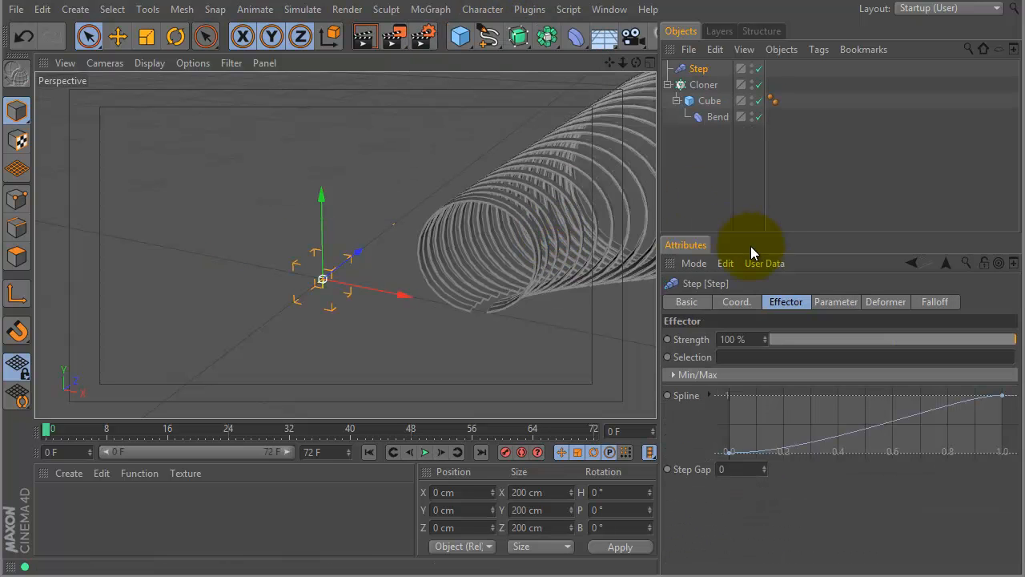
{"action": "left_click_drag", "start_coordinate": [807, 234], "coordinate": [808, 157]}
{"action": "left_click", "coordinate": [818, 220]}
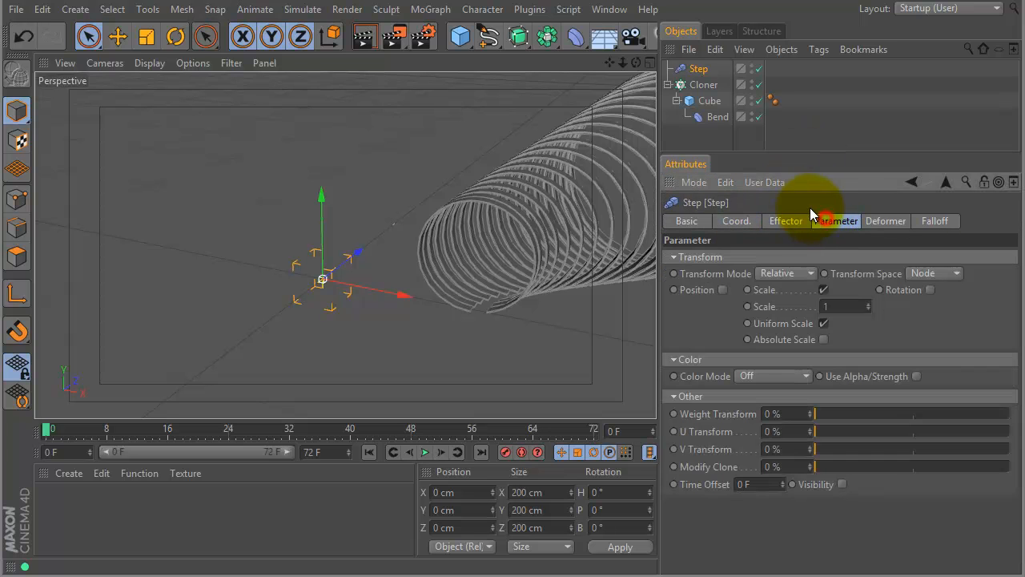
{"action": "left_click", "coordinate": [824, 289]}
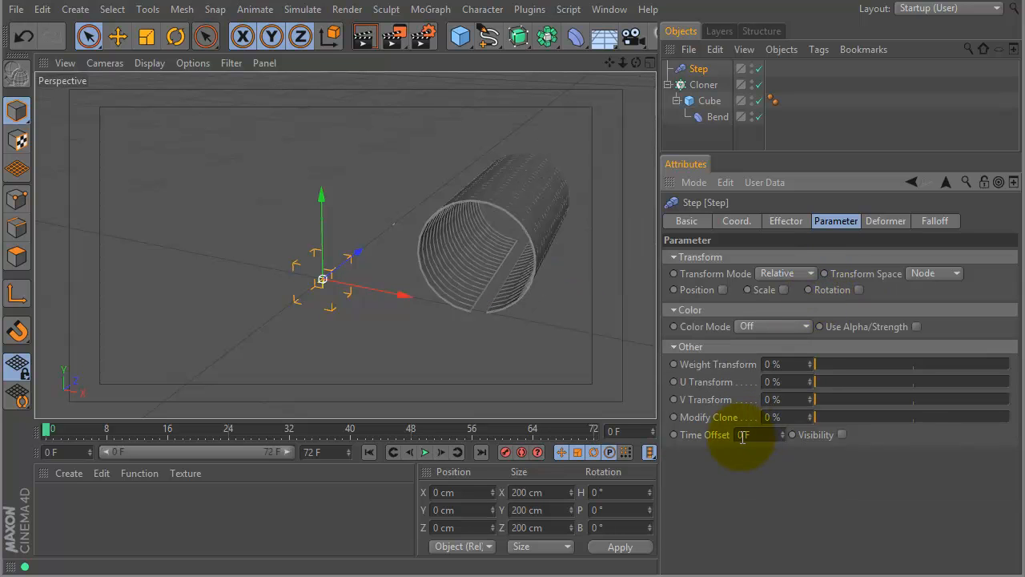
Set the Step effector's Time Offset to 15 F and scrub to frame 45 to preview the staggered unrolling.
{"action": "left_click_drag", "start_coordinate": [783, 435], "coordinate": [782, 418]}
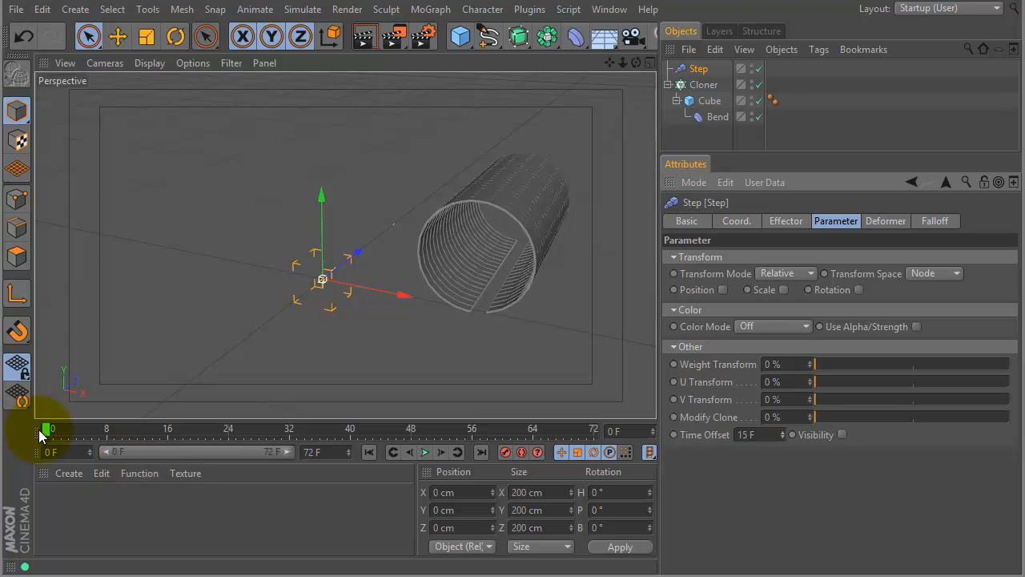
{"action": "mouse_move", "coordinate": [46, 432]}
{"action": "left_mouse_down"}
{"action": "mouse_move", "coordinate": [370, 434]}
{"action": "mouse_move", "coordinate": [401, 454]}
{"action": "mouse_move", "coordinate": [474, 466]}
{"action": "mouse_move", "coordinate": [424, 476]}
{"action": "mouse_move", "coordinate": [227, 456]}
{"action": "mouse_move", "coordinate": [376, 463]}
{"action": "mouse_move", "coordinate": [281, 474]}
{"action": "left_mouse_up"}
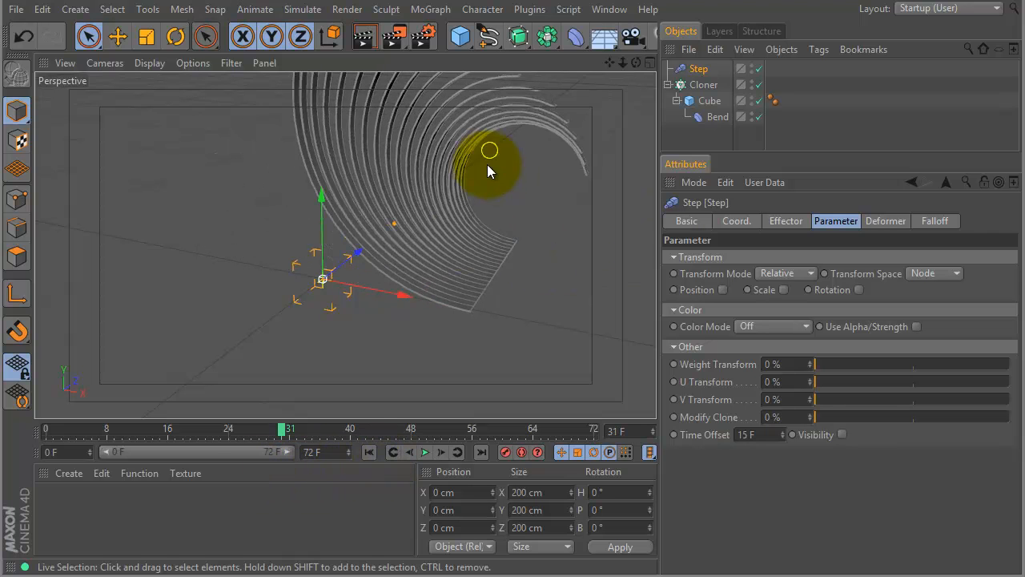
{"action": "mouse_move", "coordinate": [281, 428]}
{"action": "left_mouse_down"}
{"action": "mouse_move", "coordinate": [401, 428]}
{"action": "mouse_move", "coordinate": [389, 429]}
{"action": "left_mouse_up"}
Try inverting the Step effector's spline so it falls from 1 to 0, preview the animation, and undo the change.
{"action": "left_click", "coordinate": [785, 221]}
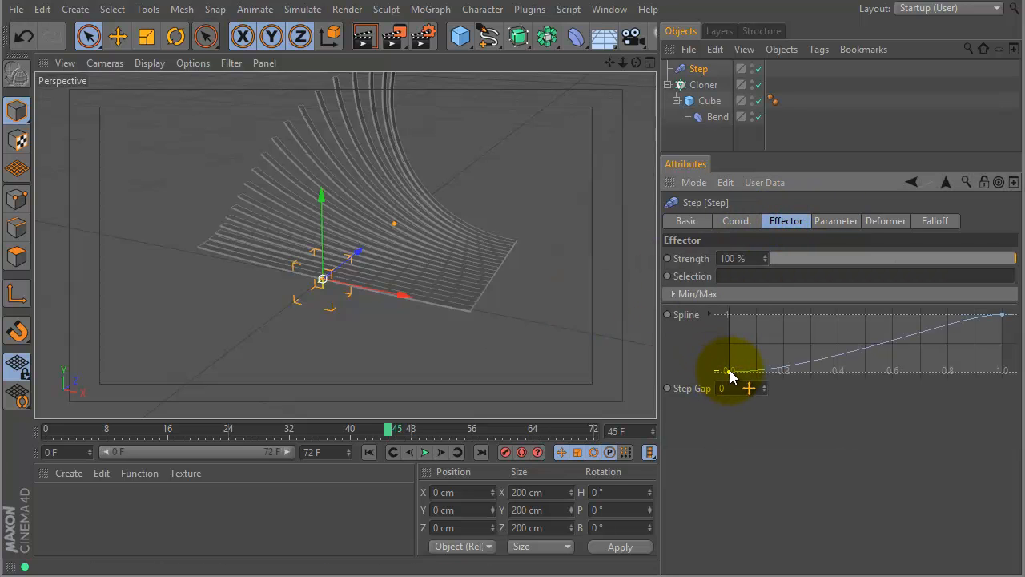
{"action": "left_click_drag", "start_coordinate": [729, 371], "coordinate": [725, 313]}
{"action": "left_click_drag", "start_coordinate": [1002, 314], "coordinate": [1008, 376]}
{"action": "left_click_drag", "start_coordinate": [388, 430], "coordinate": [426, 428]}
{"action": "key", "text": "ctrl+z"}
{"action": "key", "text": "ctrl+z"}
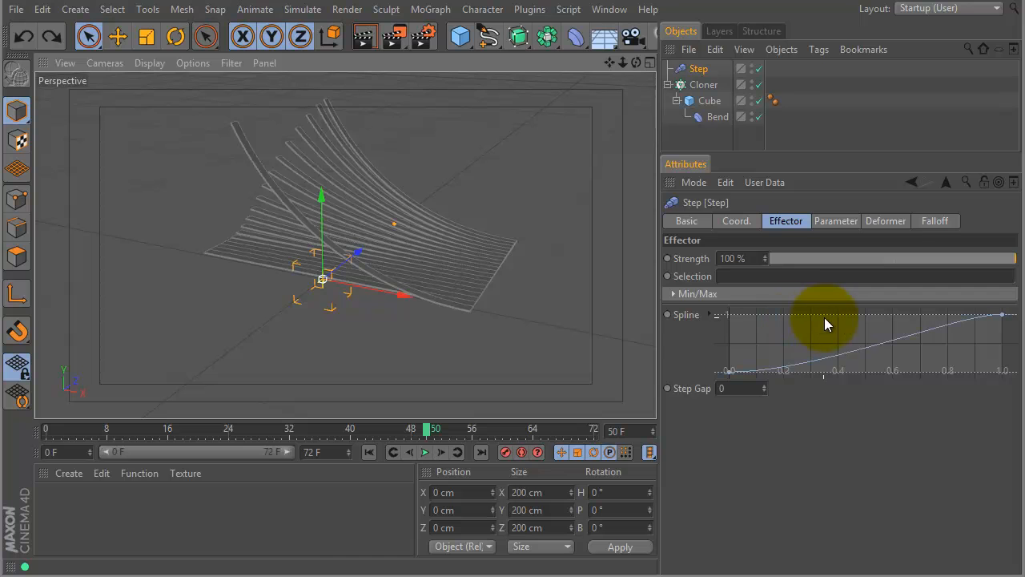
{"action": "left_click_drag", "start_coordinate": [430, 428], "coordinate": [512, 432]}
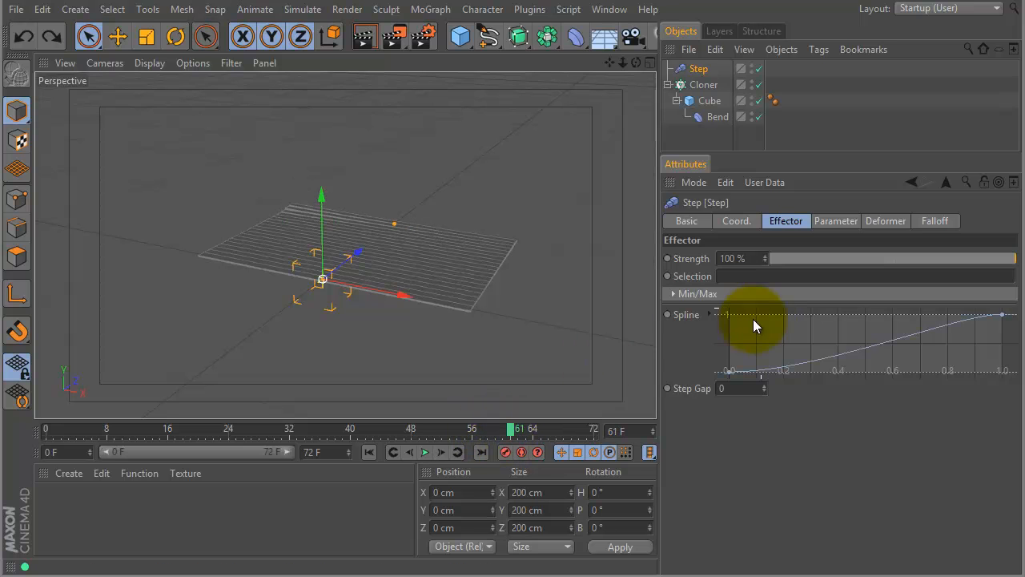
Try a valley-shaped Step effector spline with both ends at 1 and a dip at the middle, preview it, and undo it.
{"action": "left_click_drag", "start_coordinate": [730, 371], "coordinate": [729, 314]}
{"action": "left_click", "coordinate": [862, 313], "text": "ctrl"}
{"action": "left_click_drag", "start_coordinate": [865, 314], "coordinate": [865, 346]}
{"action": "mouse_move", "coordinate": [136, 432]}
{"action": "left_mouse_down"}
{"action": "mouse_move", "coordinate": [110, 428]}
{"action": "mouse_move", "coordinate": [500, 435]}
{"action": "mouse_move", "coordinate": [279, 430]}
{"action": "mouse_move", "coordinate": [419, 426]}
{"action": "left_mouse_up"}
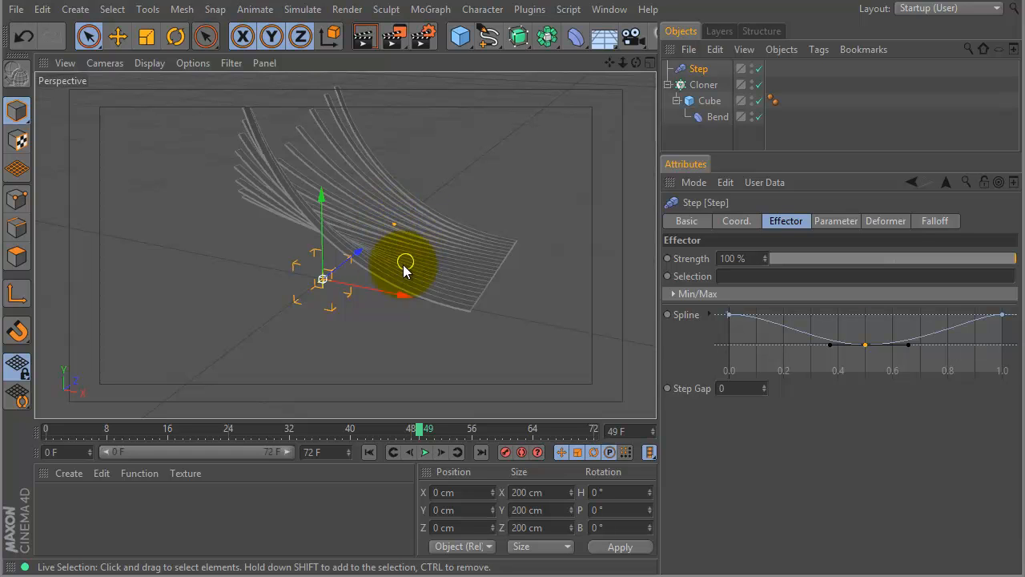
{"action": "key", "text": "ctrl+z"}
{"action": "key", "text": "ctrl+z"}
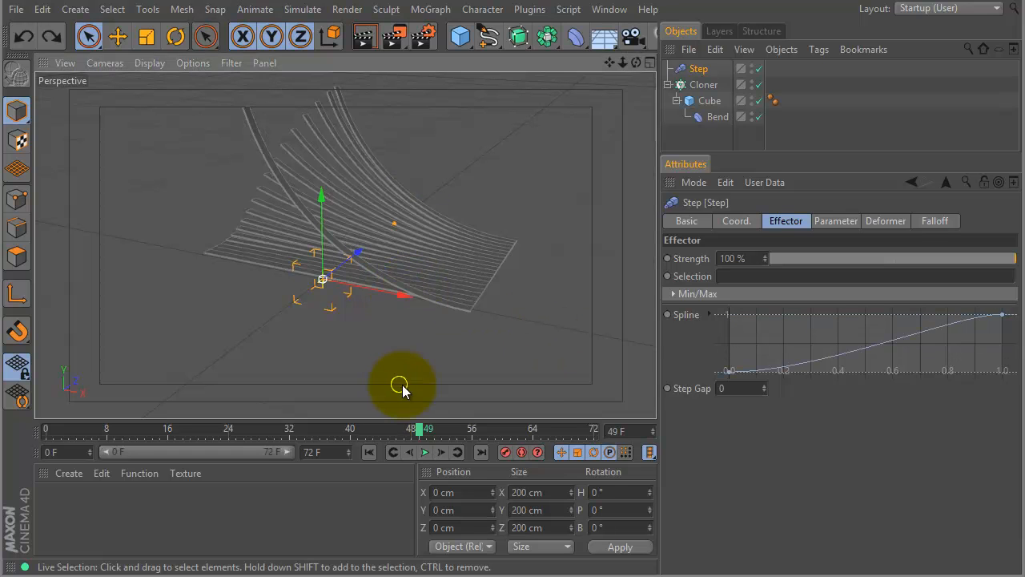
{"action": "mouse_move", "coordinate": [419, 429]}
{"action": "left_mouse_down"}
{"action": "mouse_move", "coordinate": [435, 427]}
{"action": "mouse_move", "coordinate": [64, 427]}
{"action": "mouse_move", "coordinate": [406, 453]}
{"action": "mouse_move", "coordinate": [164, 456]}
{"action": "mouse_move", "coordinate": [549, 453]}
{"action": "mouse_move", "coordinate": [597, 434]}
{"action": "left_mouse_up"}
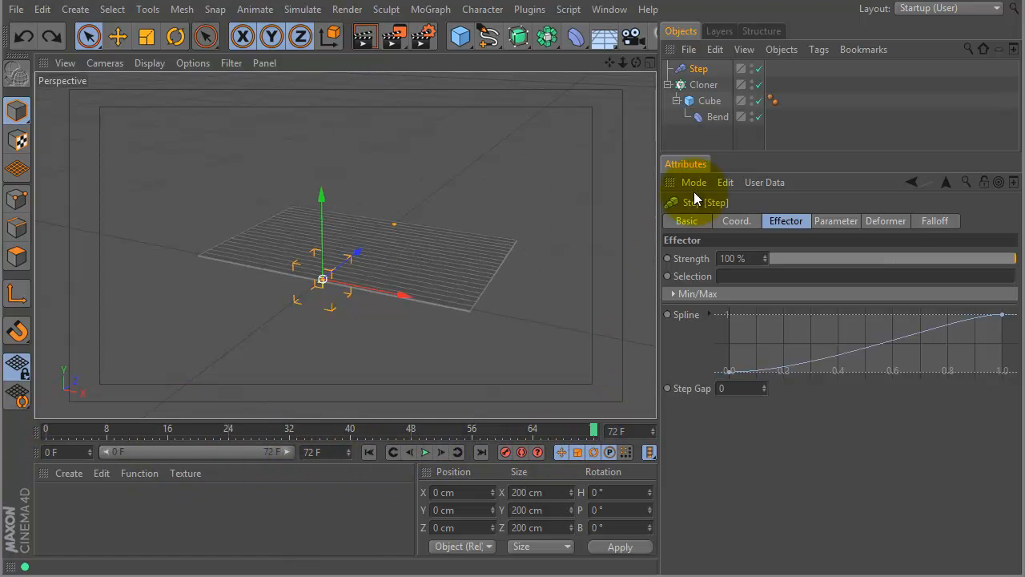
Group the Step effector, Cloner, Cube and Bend into a null and rename it "right top".
{"action": "left_click_drag", "start_coordinate": [762, 152], "coordinate": [744, 285]}
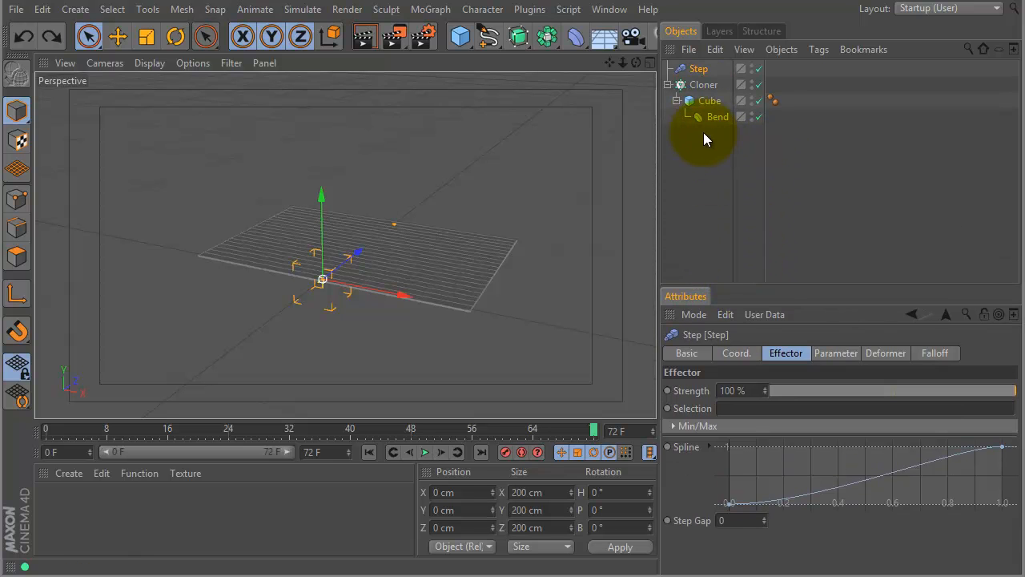
{"action": "left_click_drag", "start_coordinate": [710, 142], "coordinate": [663, 46]}
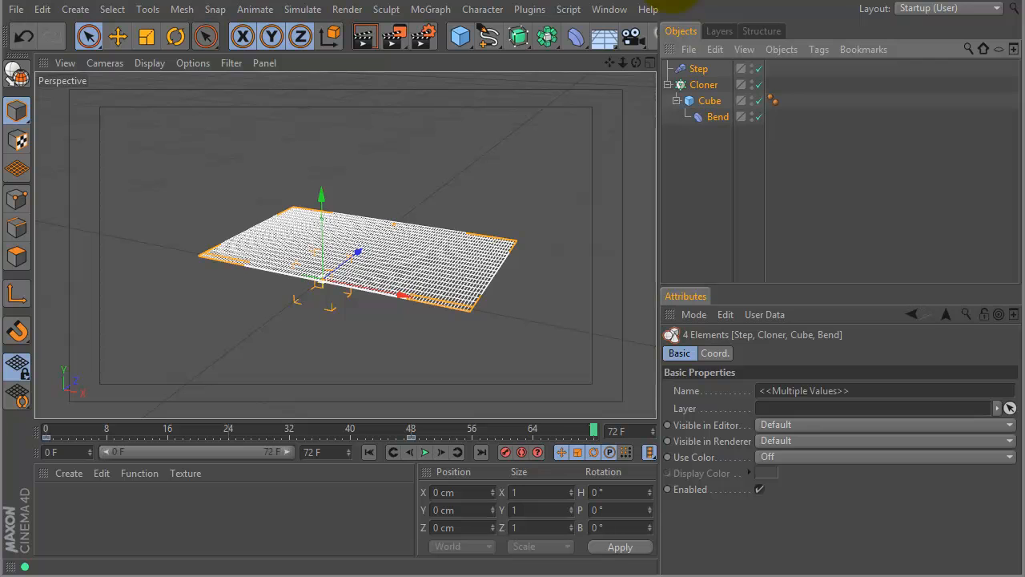
{"action": "key", "text": "alt+g"}
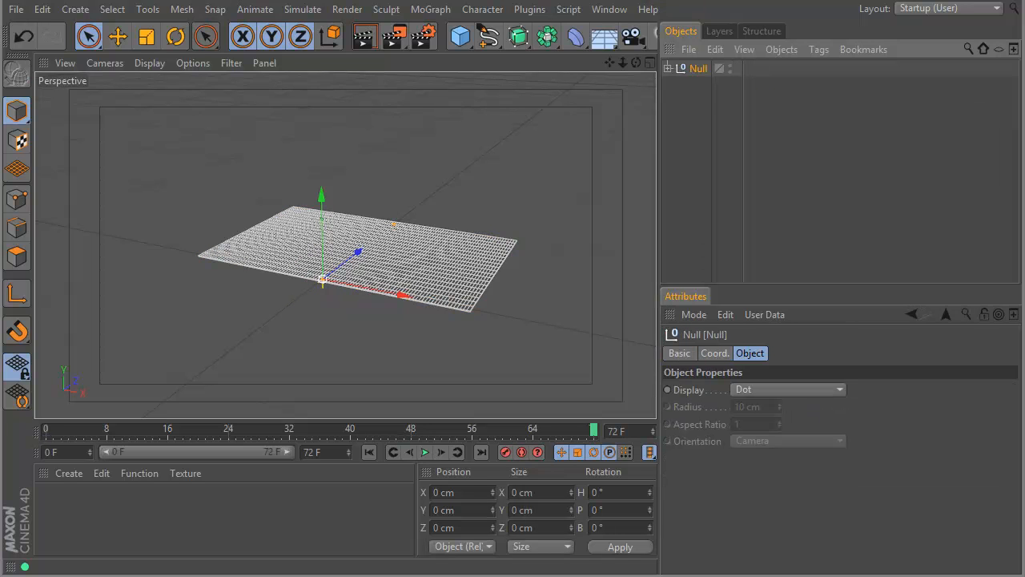
{"action": "left_click", "coordinate": [698, 68]}
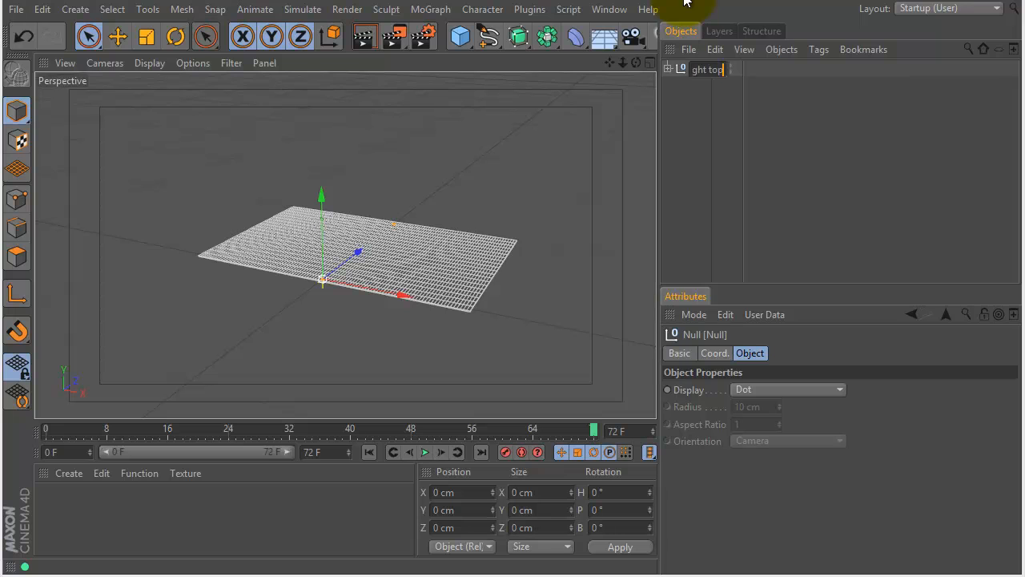
{"action": "key", "text": "Return"}
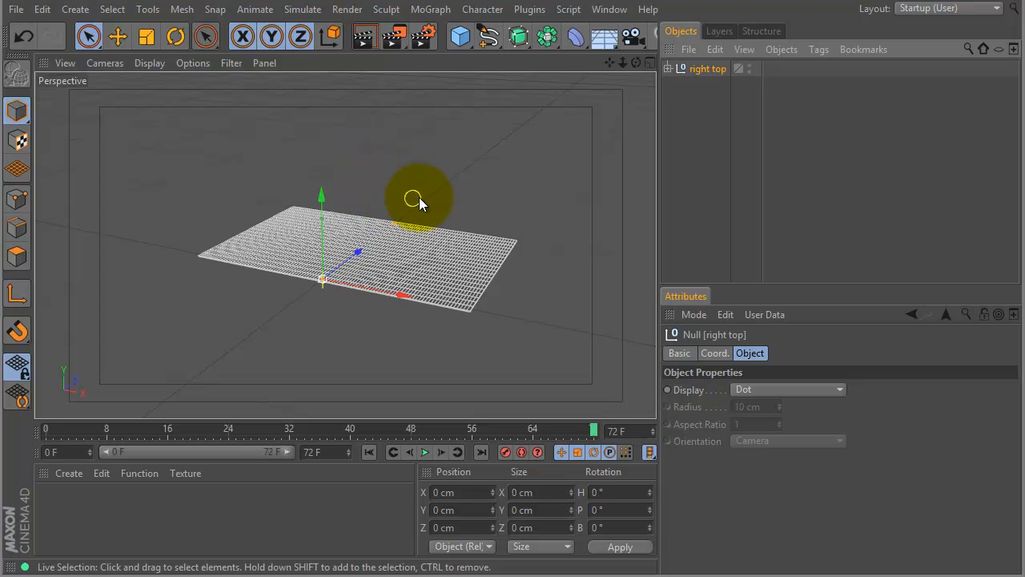
{"action": "right_click_drag", "start_coordinate": [400, 188], "coordinate": [532, 171], "text": "alt"}
{"action": "left_click_drag", "start_coordinate": [555, 165], "coordinate": [523, 165], "text": "alt"}
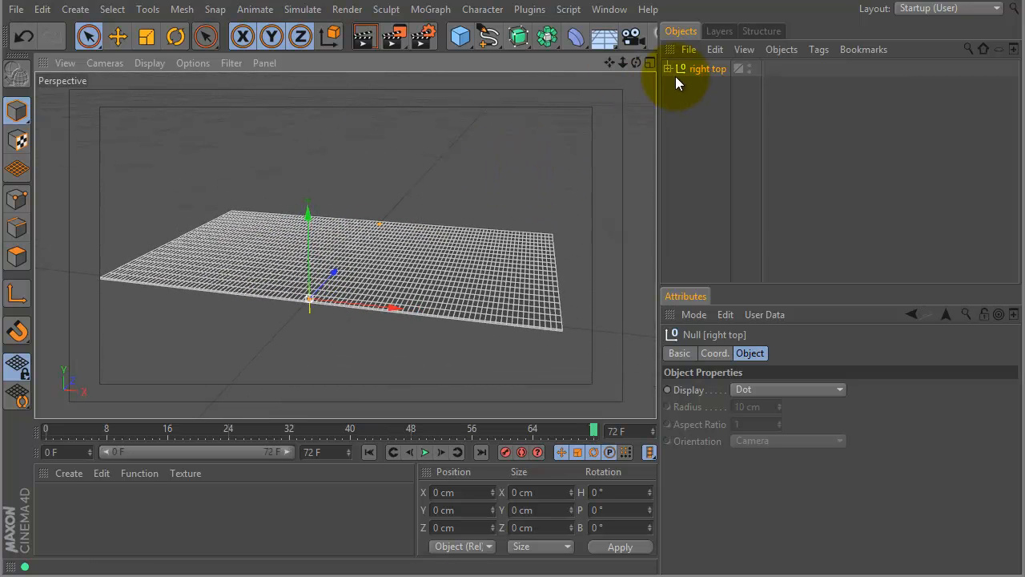
Duplicate the "right top" null and rename the copy "right bottom".
{"action": "left_click_drag", "start_coordinate": [705, 71], "coordinate": [688, 99], "text": "ctrl"}
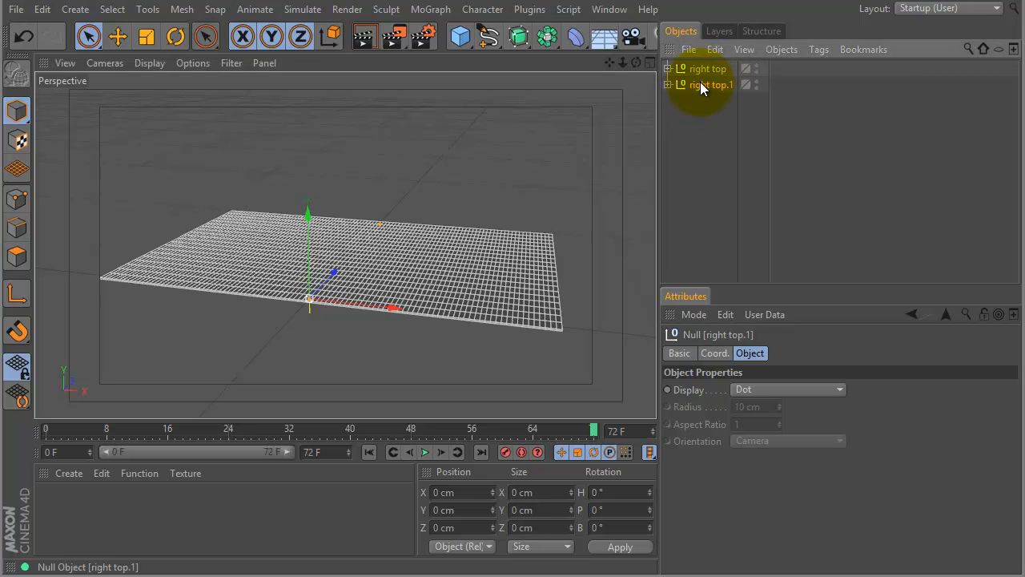
{"action": "double_click", "coordinate": [700, 84]}
{"action": "double_click", "coordinate": [717, 87]}
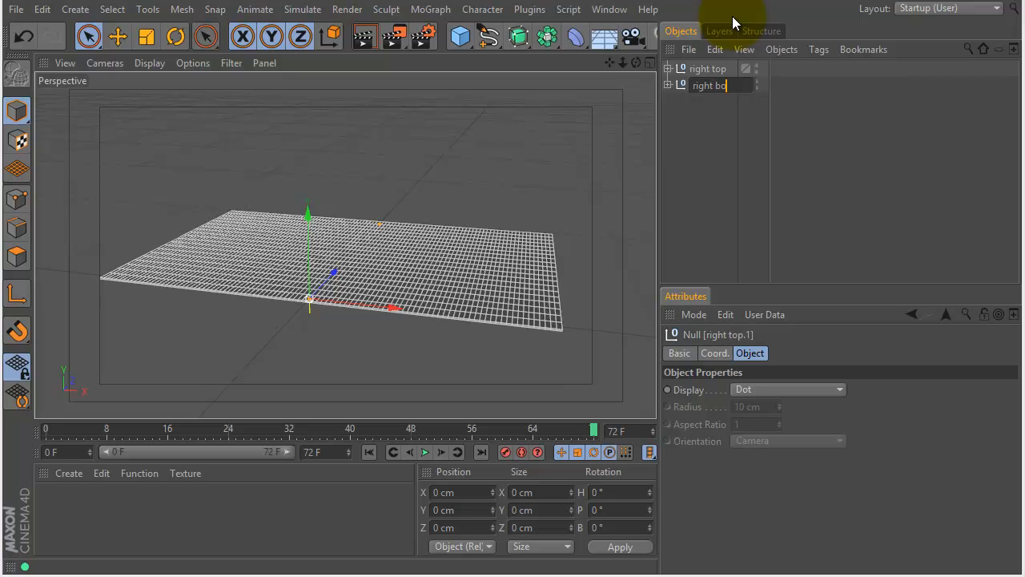
{"action": "type", "text": "bottom"}
{"action": "key", "text": "Return"}
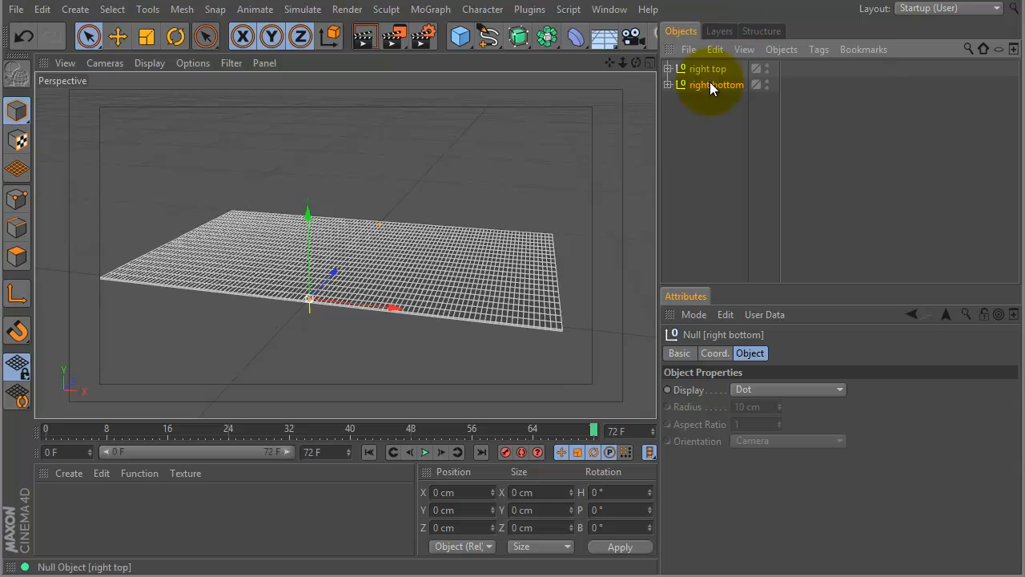
Lower the "right bottom" null to a Y position of -6 cm and scrub to frame 39 to check both layers.
{"action": "left_click", "coordinate": [714, 352]}
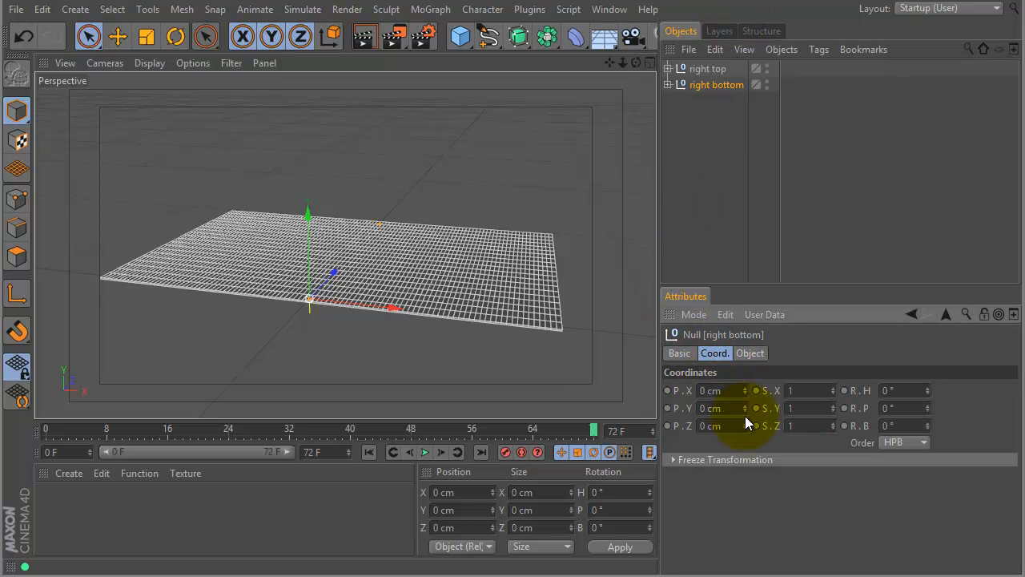
{"action": "left_click_drag", "start_coordinate": [748, 413], "coordinate": [732, 401]}
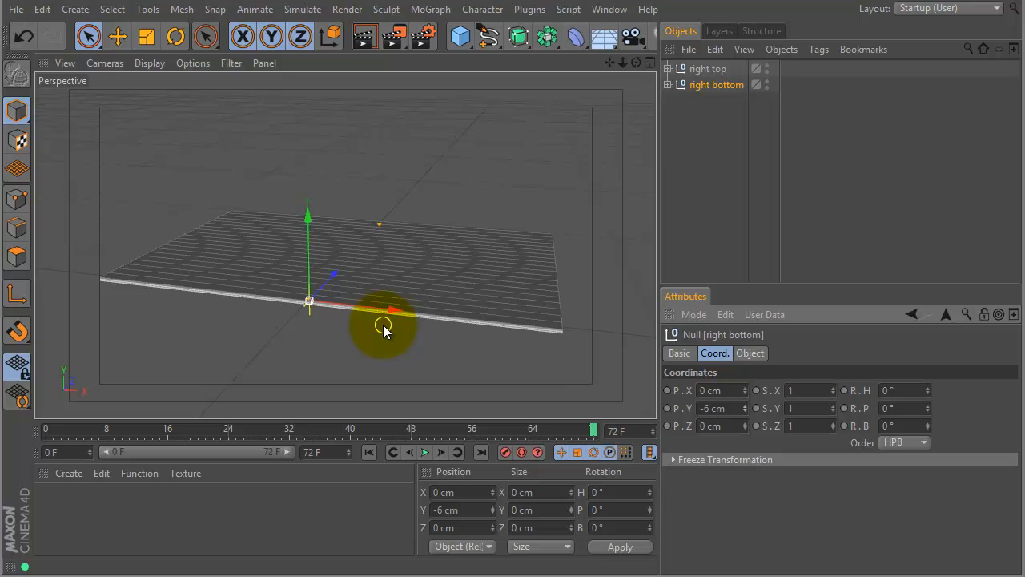
{"action": "mouse_move", "coordinate": [365, 428]}
{"action": "left_mouse_down"}
{"action": "mouse_move", "coordinate": [209, 424]}
{"action": "mouse_move", "coordinate": [343, 423]}
{"action": "left_mouse_up"}
{"action": "left_click_drag", "start_coordinate": [451, 236], "coordinate": [361, 118], "text": "alt"}
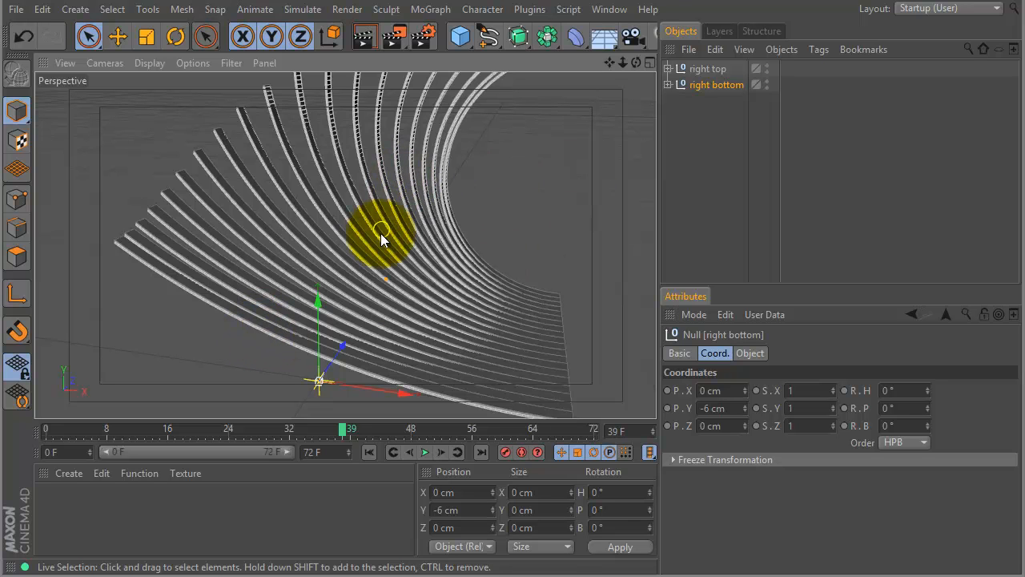
Move the end keyframe of the Bend inside "right bottom" to frame 45 and scrub through to frame 71 to preview the offset layers.
{"action": "left_click", "coordinate": [667, 84]}
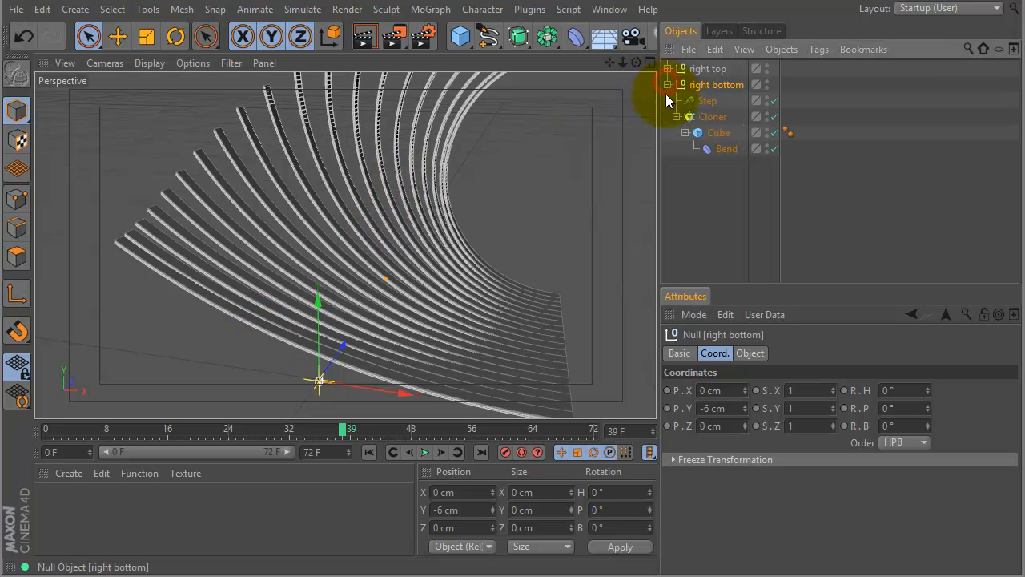
{"action": "left_click", "coordinate": [723, 149]}
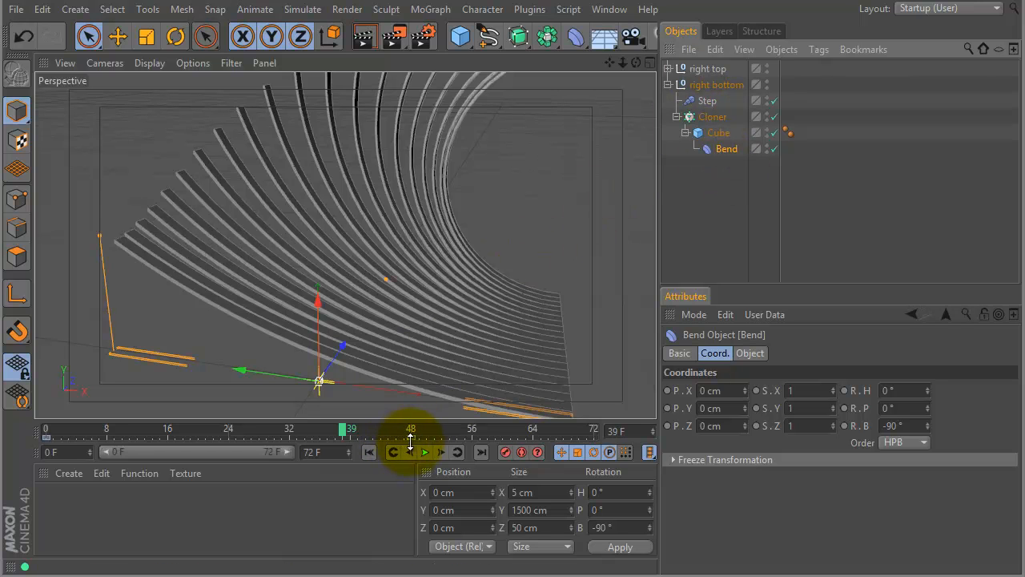
{"action": "left_click_drag", "start_coordinate": [414, 440], "coordinate": [399, 441]}
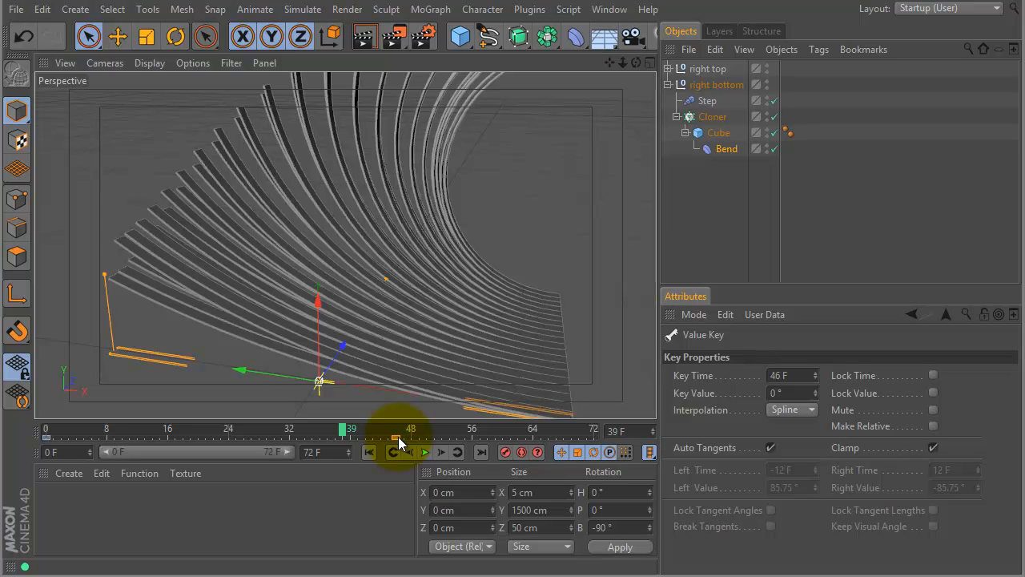
{"action": "mouse_move", "coordinate": [343, 429]}
{"action": "left_mouse_down"}
{"action": "mouse_move", "coordinate": [274, 431]}
{"action": "mouse_move", "coordinate": [377, 419]}
{"action": "mouse_move", "coordinate": [357, 430]}
{"action": "left_mouse_up"}
{"action": "left_click_drag", "start_coordinate": [478, 207], "coordinate": [484, 137], "text": "alt"}
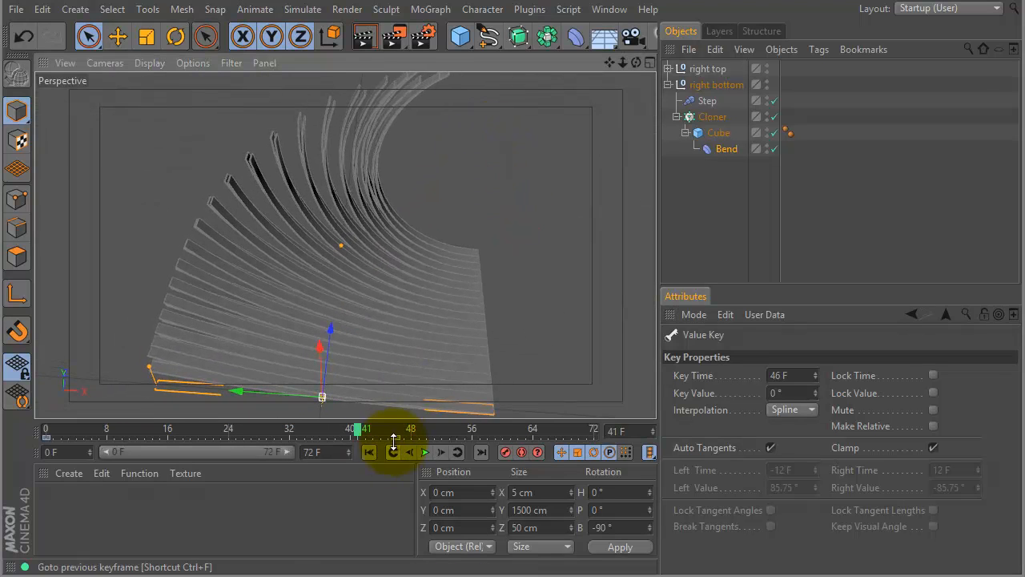
{"action": "left_click_drag", "start_coordinate": [394, 437], "coordinate": [387, 434]}
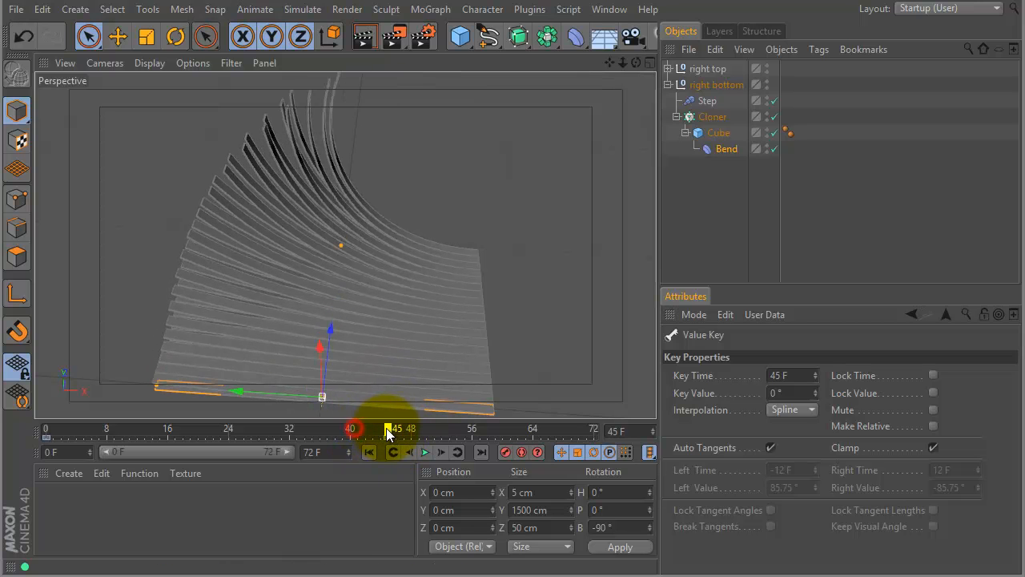
{"action": "left_click_drag", "start_coordinate": [383, 435], "coordinate": [404, 429]}
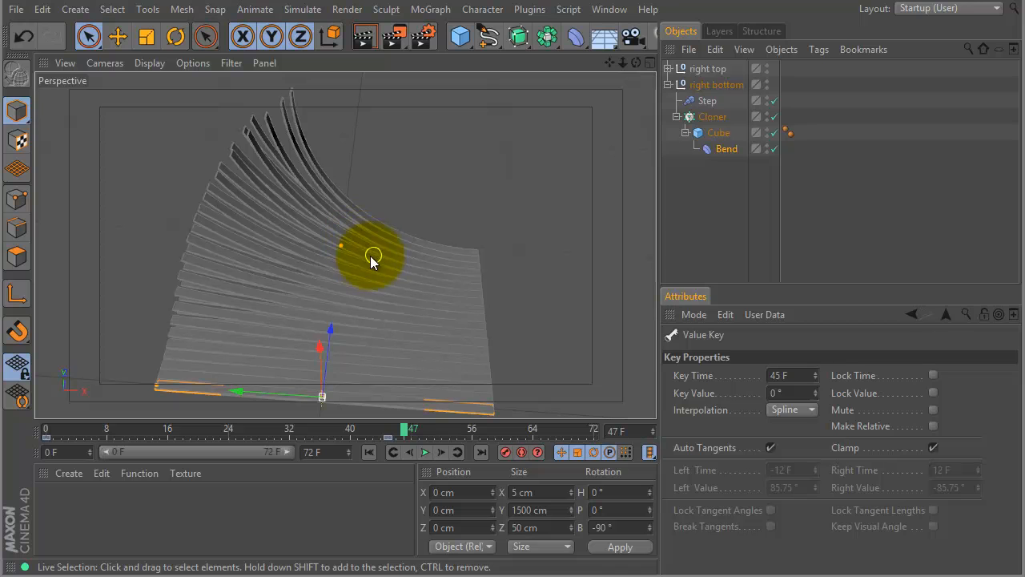
{"action": "left_click_drag", "start_coordinate": [407, 434], "coordinate": [586, 425]}
Group the "right top" and "right bottom" nulls into a new null named "right".
{"action": "left_click", "coordinate": [668, 84]}
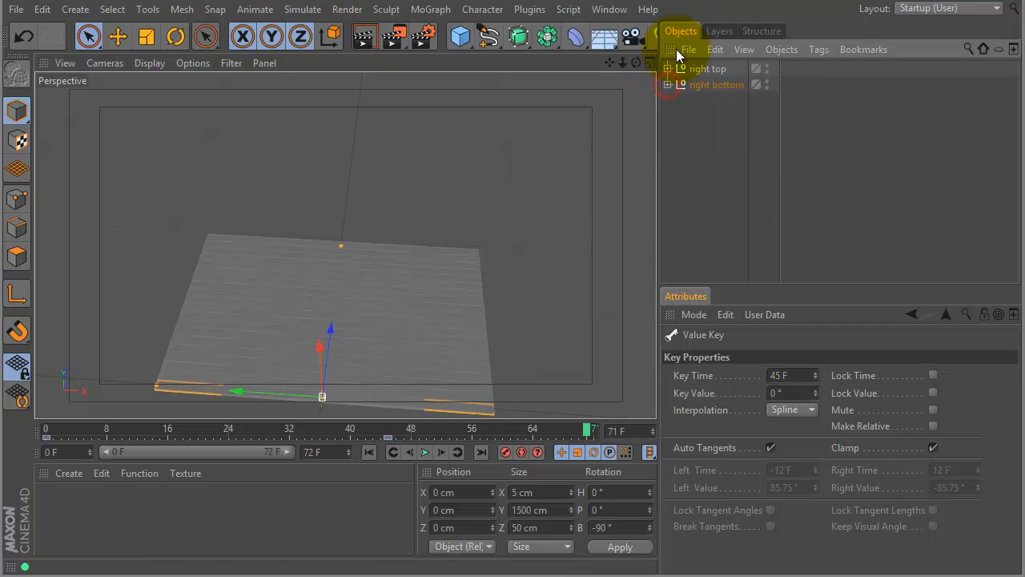
{"action": "left_click", "coordinate": [704, 69], "text": "shift"}
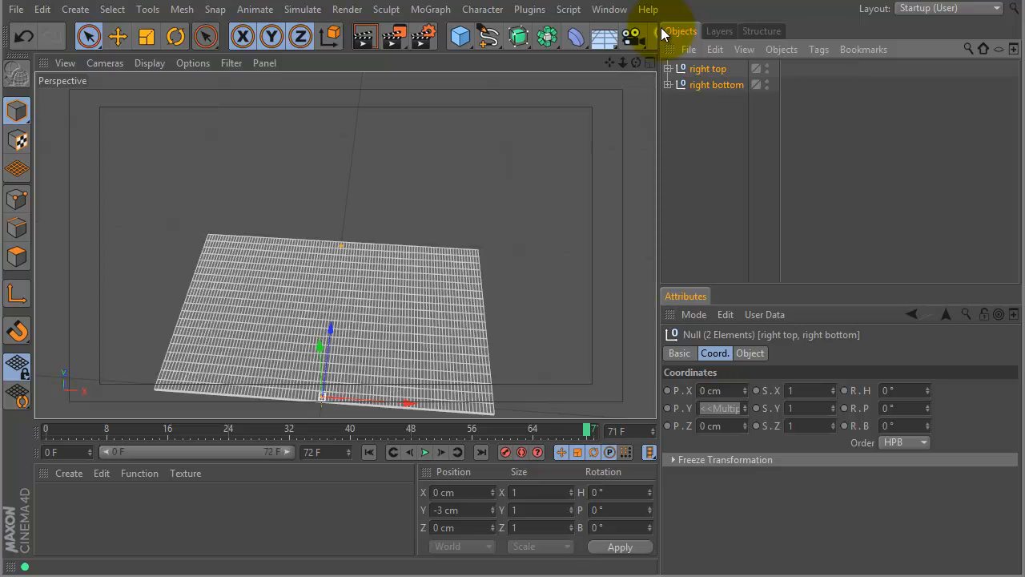
{"action": "key", "text": "alt+g"}
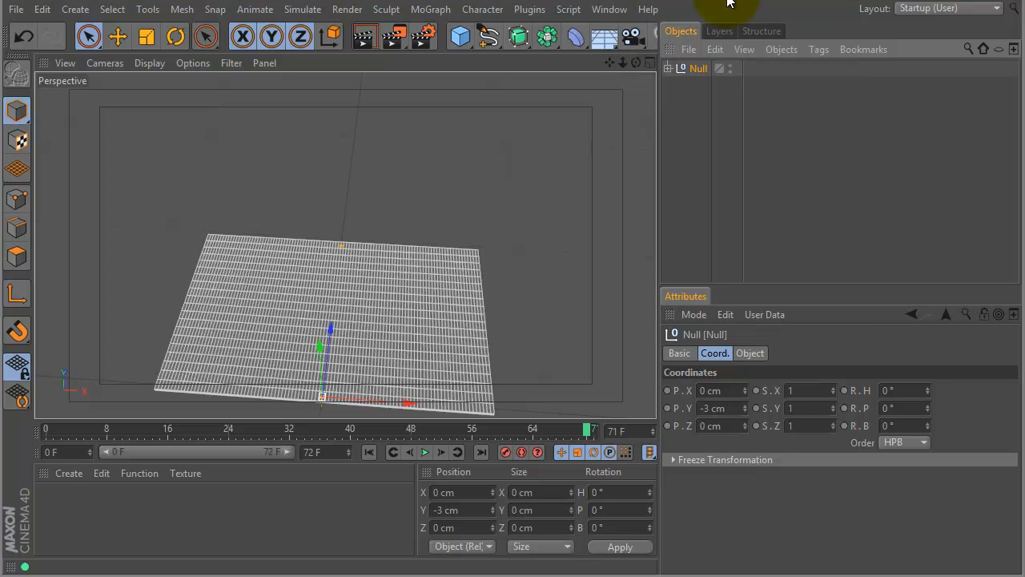
{"action": "double_click", "coordinate": [698, 69]}
{"action": "type", "text": "right"}
{"action": "key", "text": "Return"}
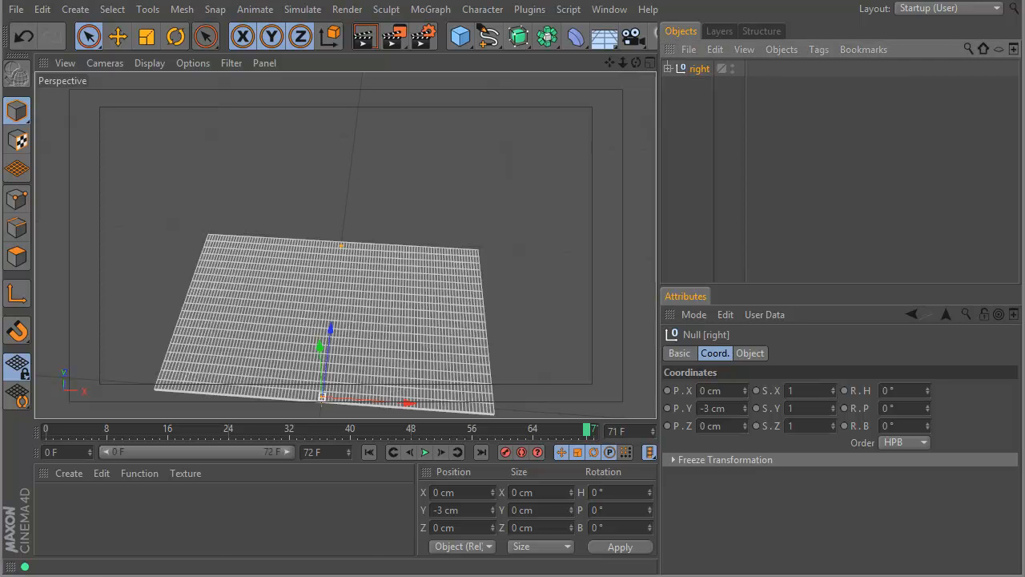
Move the "right" null along X to 750 cm and scrub to frame 64 to check the animation.
{"action": "left_click", "coordinate": [433, 215]}
{"action": "left_click_drag", "start_coordinate": [459, 238], "coordinate": [490, 150], "text": "alt"}
{"action": "left_click", "coordinate": [679, 69]}
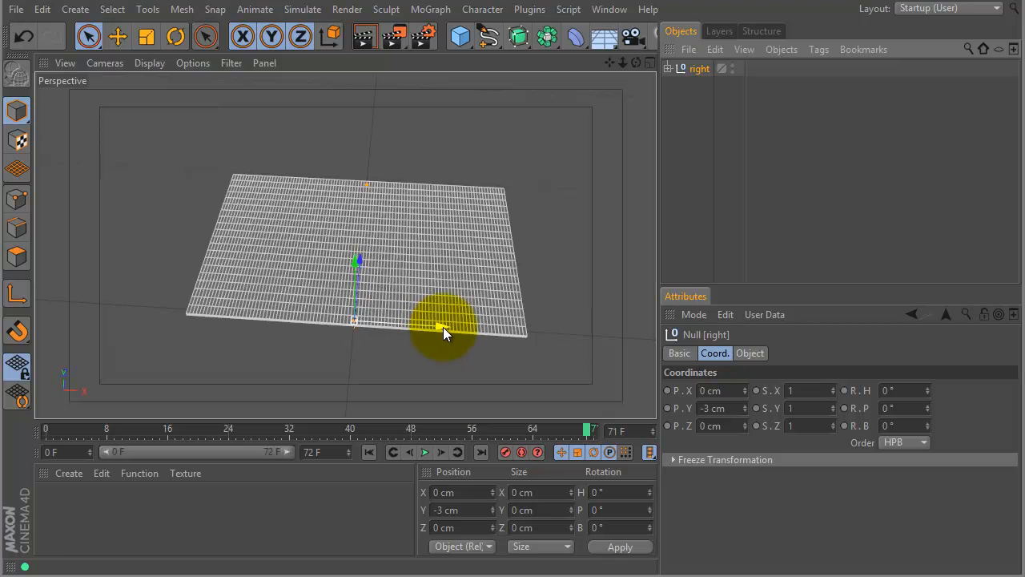
{"action": "left_click_drag", "start_coordinate": [441, 327], "coordinate": [615, 315]}
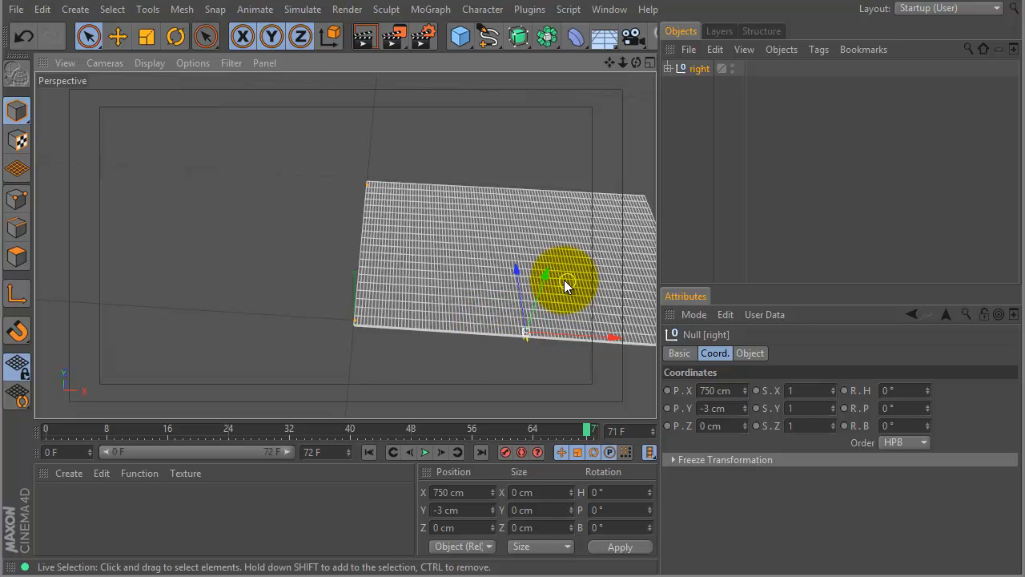
{"action": "mouse_move", "coordinate": [584, 213]}
{"action": "left_mouse_down", "text": "alt"}
{"action": "mouse_move", "coordinate": [521, 194]}
{"action": "mouse_move", "coordinate": [579, 187]}
{"action": "mouse_move", "coordinate": [529, 183]}
{"action": "left_mouse_up", "text": "alt"}
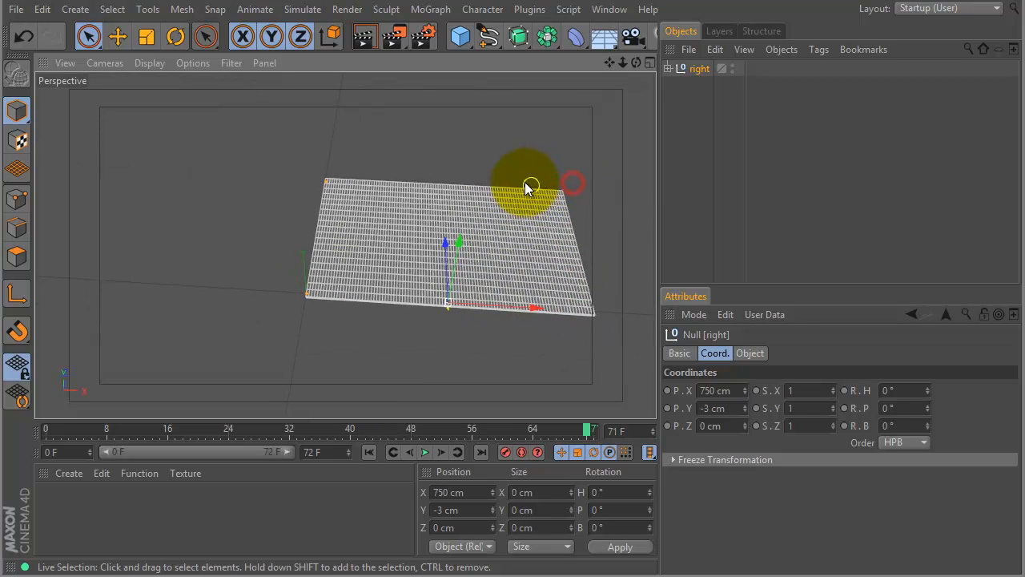
{"action": "left_click_drag", "start_coordinate": [418, 425], "coordinate": [532, 396]}
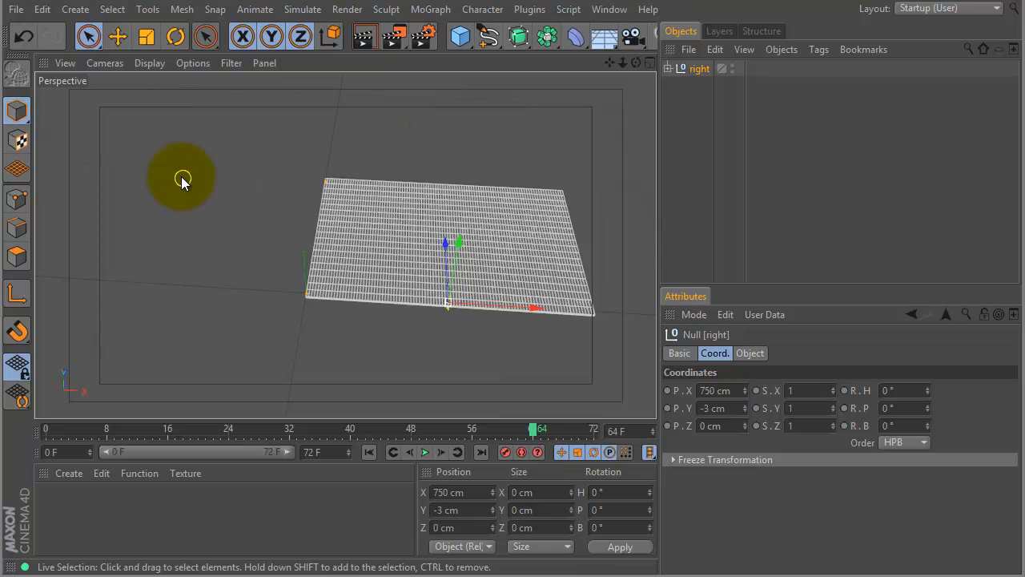
Duplicate the "right" null and rename the copy "left".
{"action": "left_click", "coordinate": [699, 70]}
{"action": "left_click_drag", "start_coordinate": [699, 70], "coordinate": [691, 101], "text": "ctrl"}
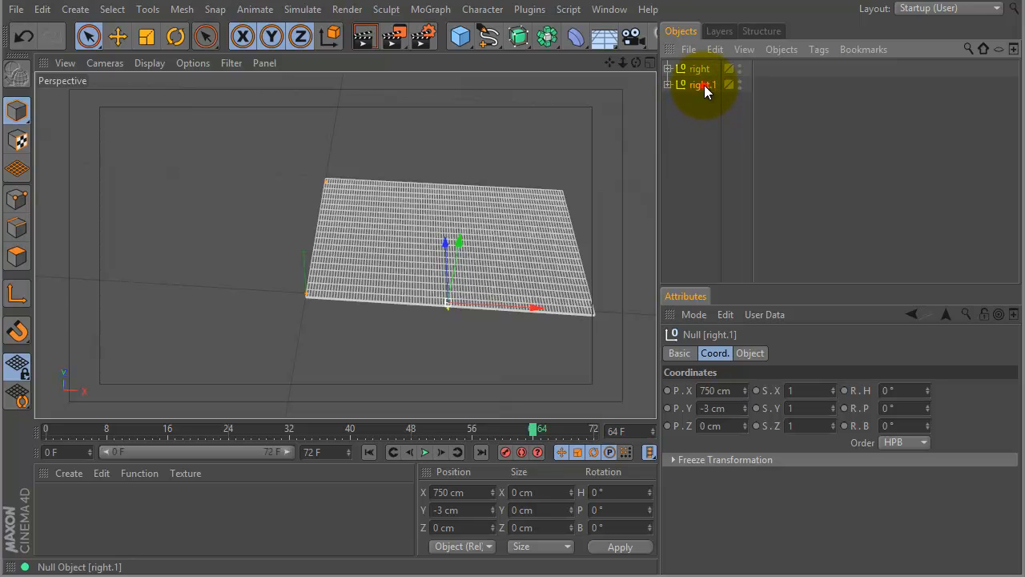
{"action": "double_click", "coordinate": [704, 85]}
{"action": "type", "text": "left"}
{"action": "key", "text": "Return"}
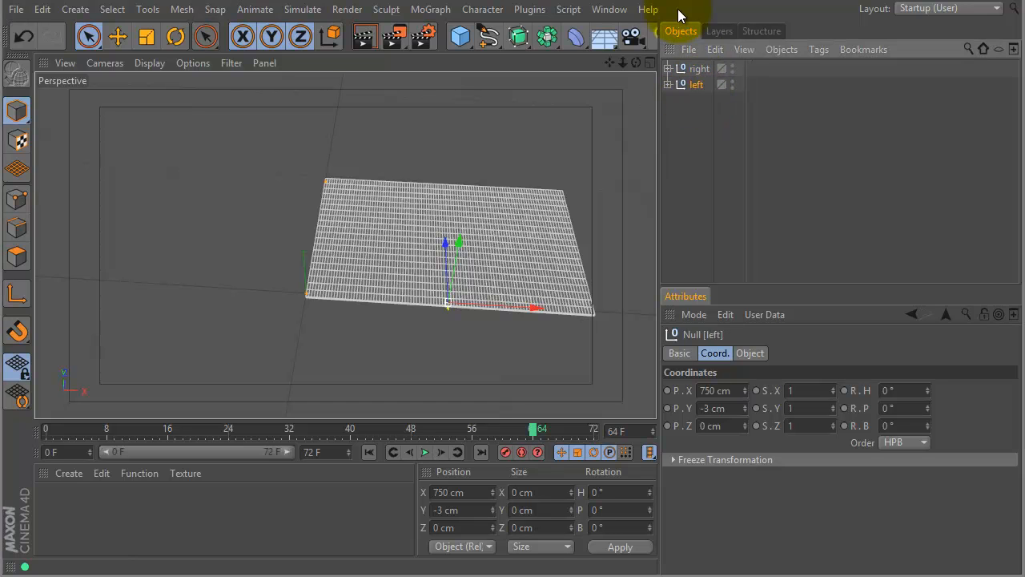
Rename the "right top" null inside the "left" group to "left top".
{"action": "left_click", "coordinate": [667, 84]}
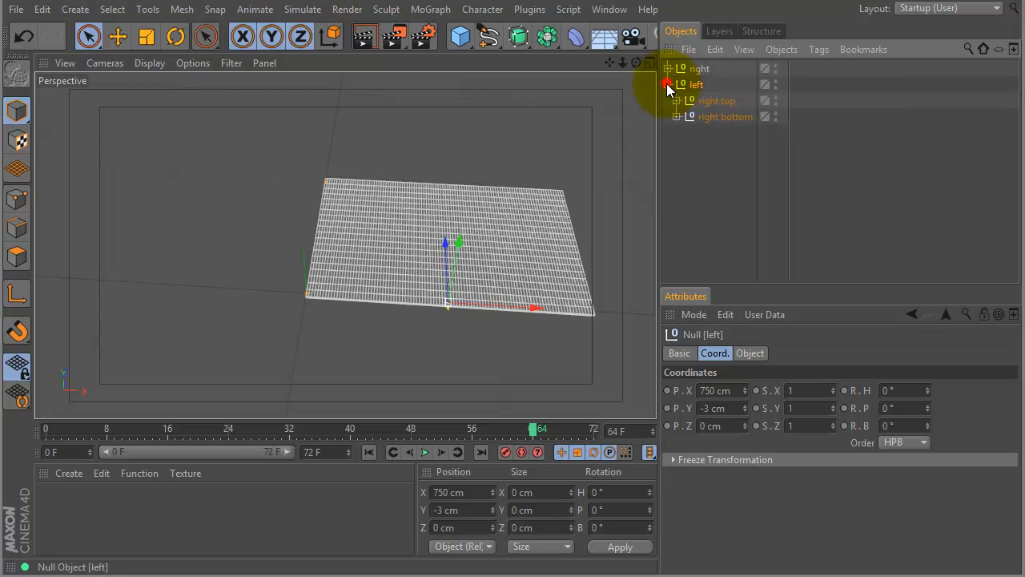
{"action": "double_click", "coordinate": [709, 101]}
{"action": "double_click", "coordinate": [713, 103]}
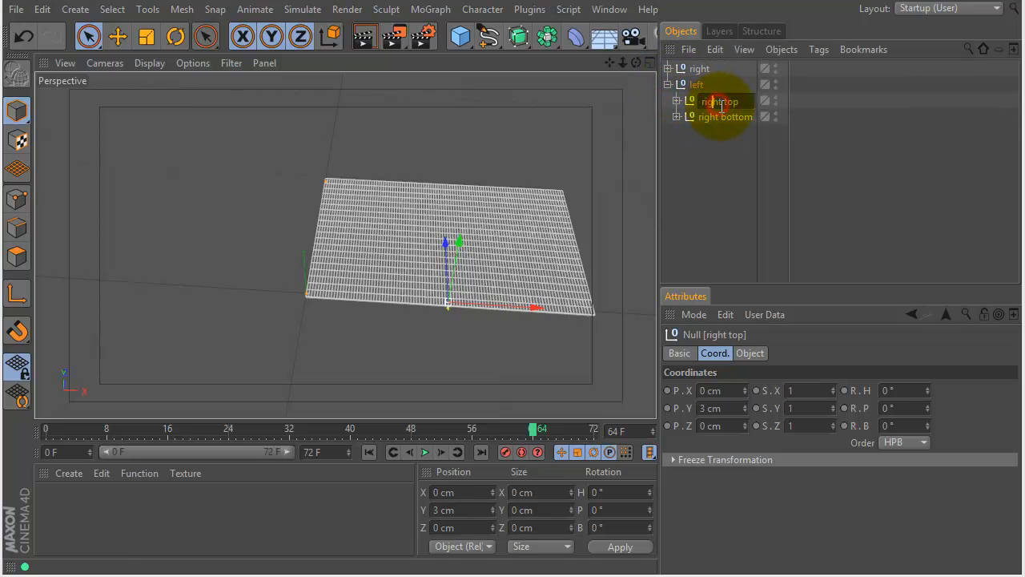
{"action": "key", "text": "BackSpace"}
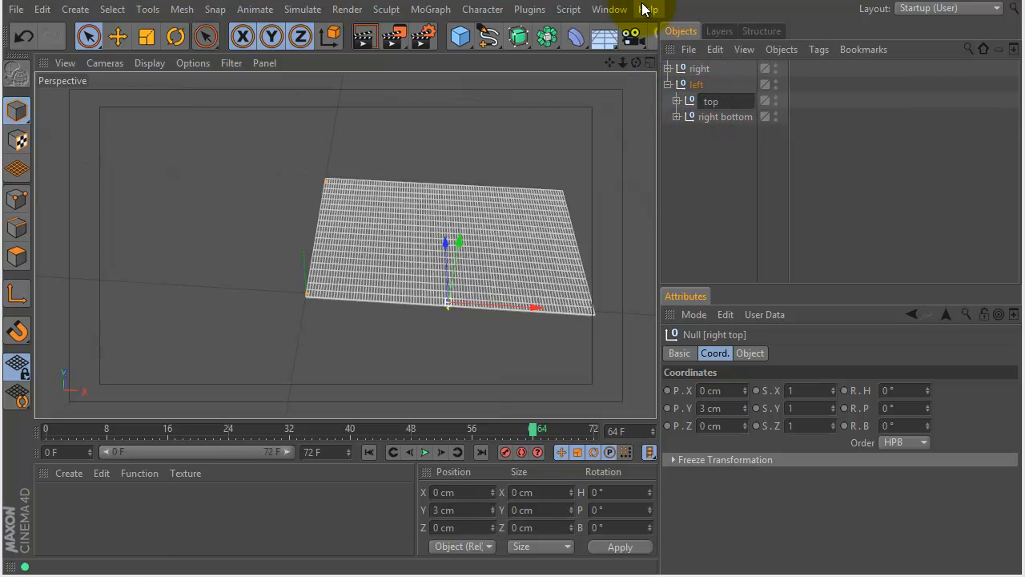
{"action": "key", "text": "Return"}
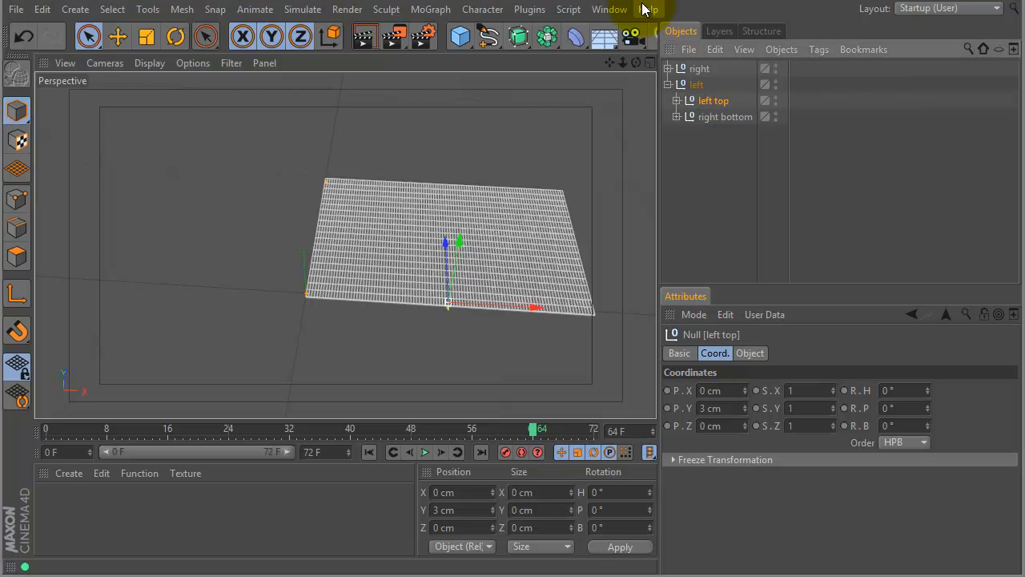
Rename the "right bottom" null inside the "left" group to "left bottom" and collapse the reselected "left" group.
{"action": "double_click", "coordinate": [721, 118]}
{"action": "left_click", "coordinate": [720, 118]}
{"action": "double_click", "coordinate": [722, 118]}
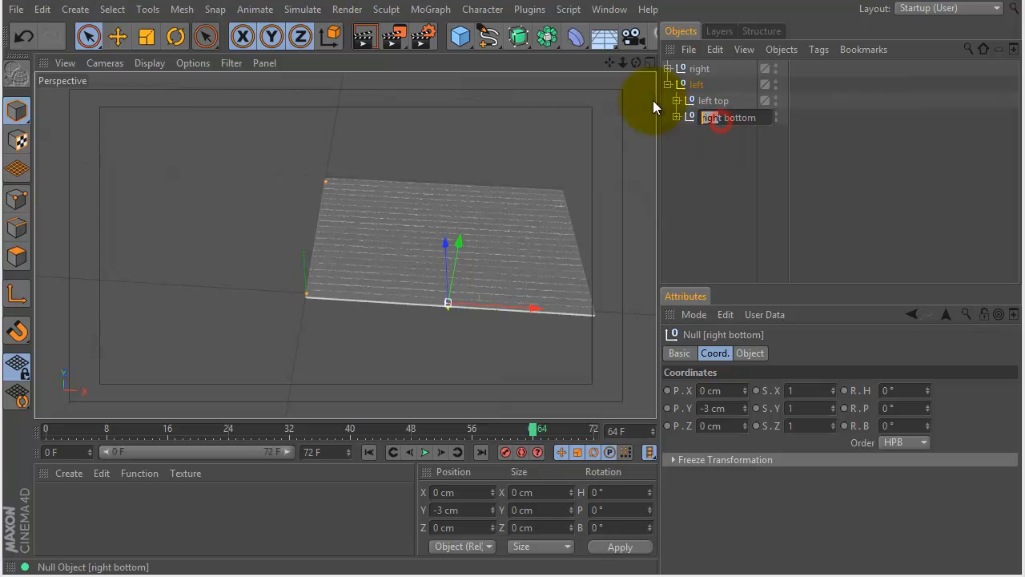
{"action": "key", "text": "BackSpace"}
{"action": "type", "text": "left"}
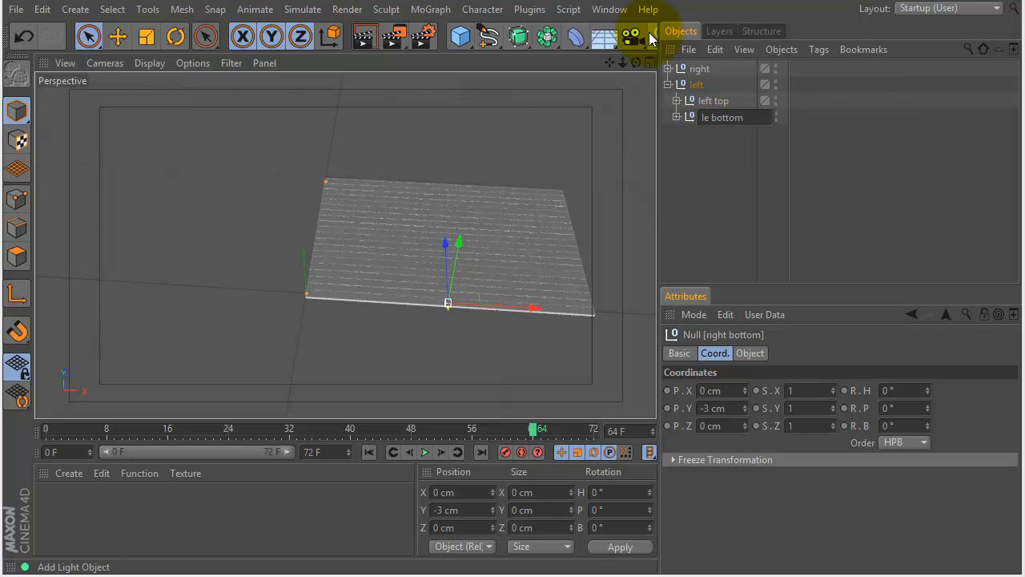
{"action": "key", "text": "Return"}
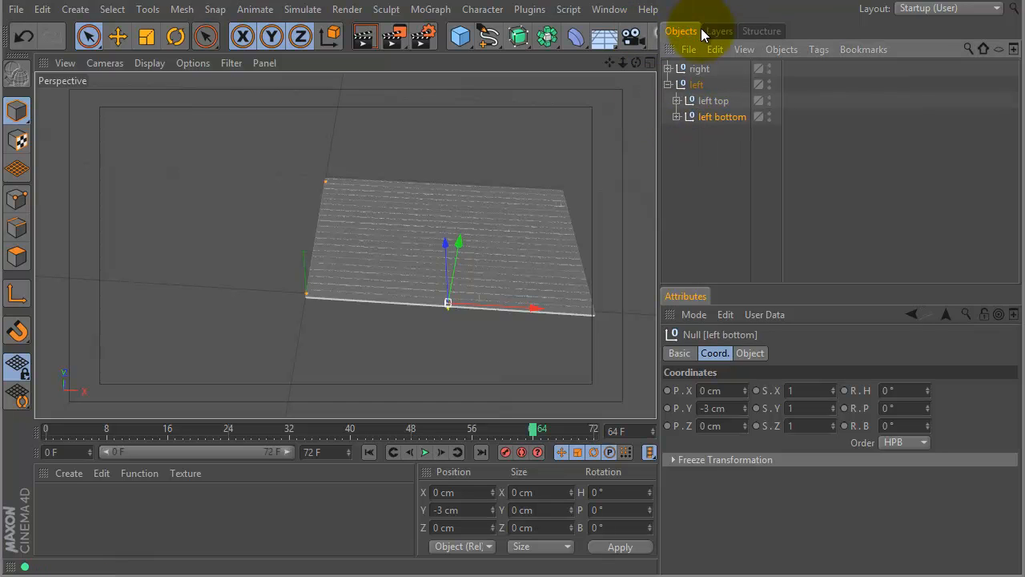
{"action": "left_click", "coordinate": [667, 90]}
{"action": "left_click", "coordinate": [684, 85]}
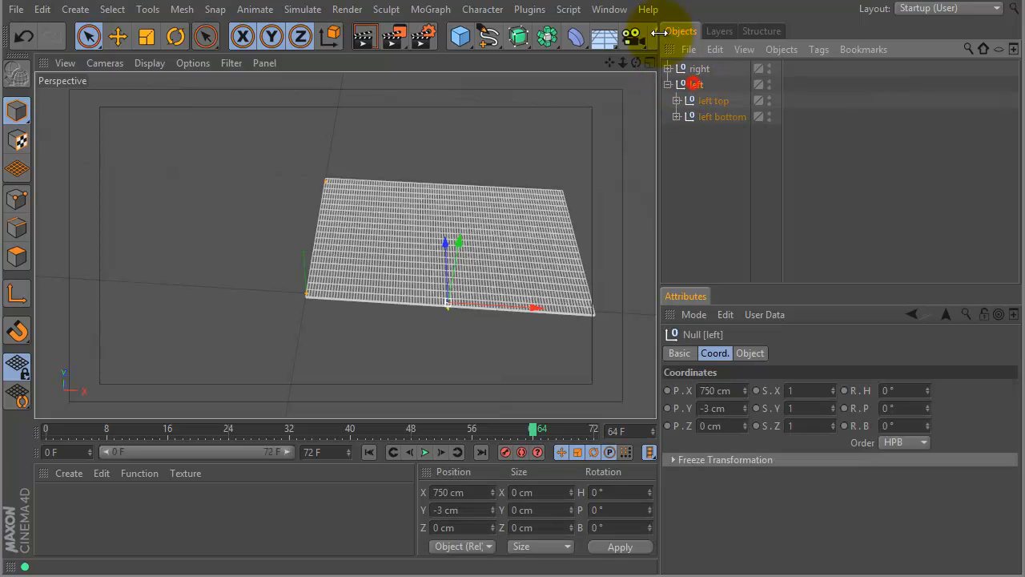
{"action": "left_click", "coordinate": [668, 84]}
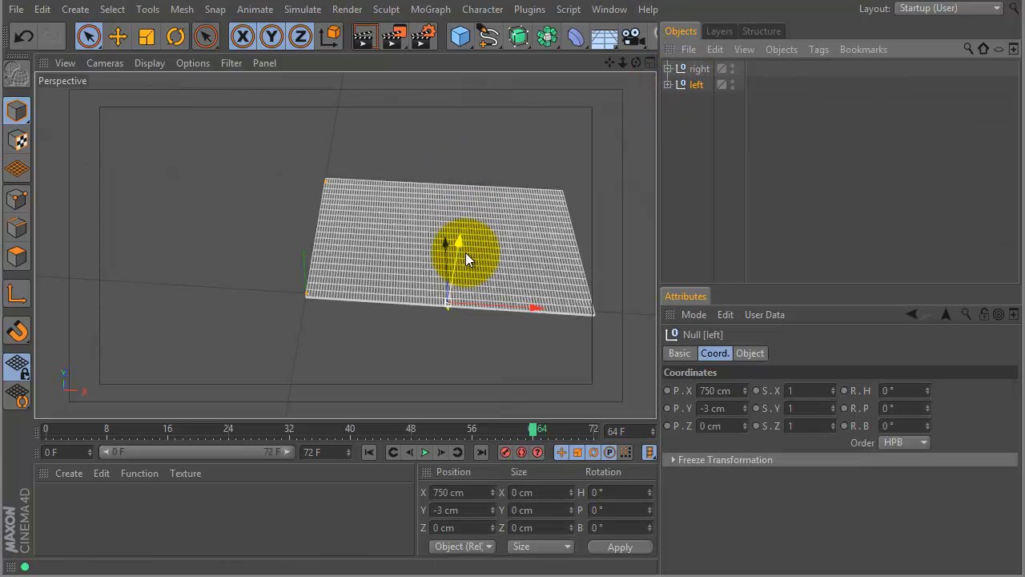
Scrub to frame 42 and rotate the "left" null to a heading of -180°.
{"action": "left_click_drag", "start_coordinate": [270, 435], "coordinate": [366, 432]}
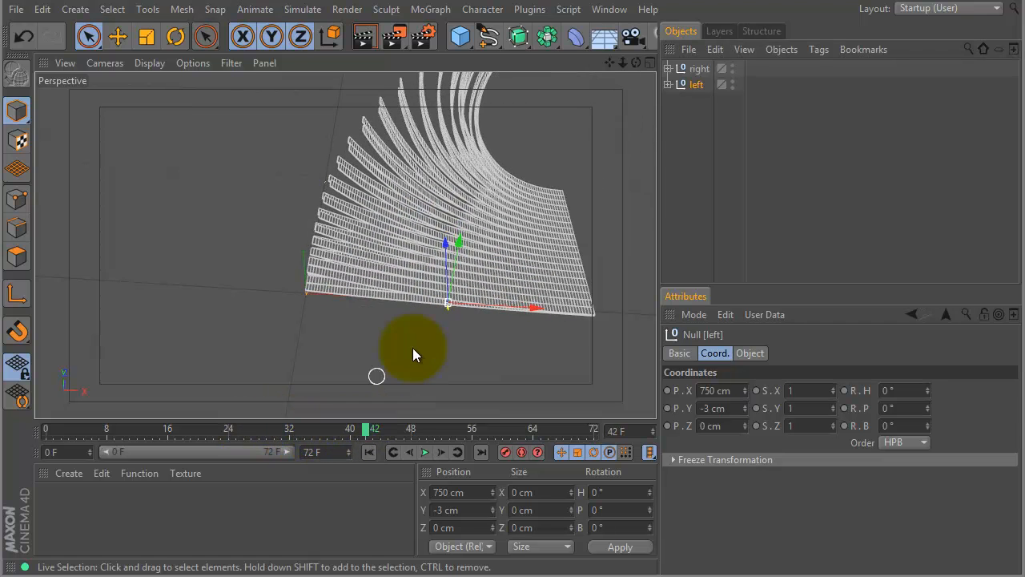
{"action": "left_click", "coordinate": [176, 36]}
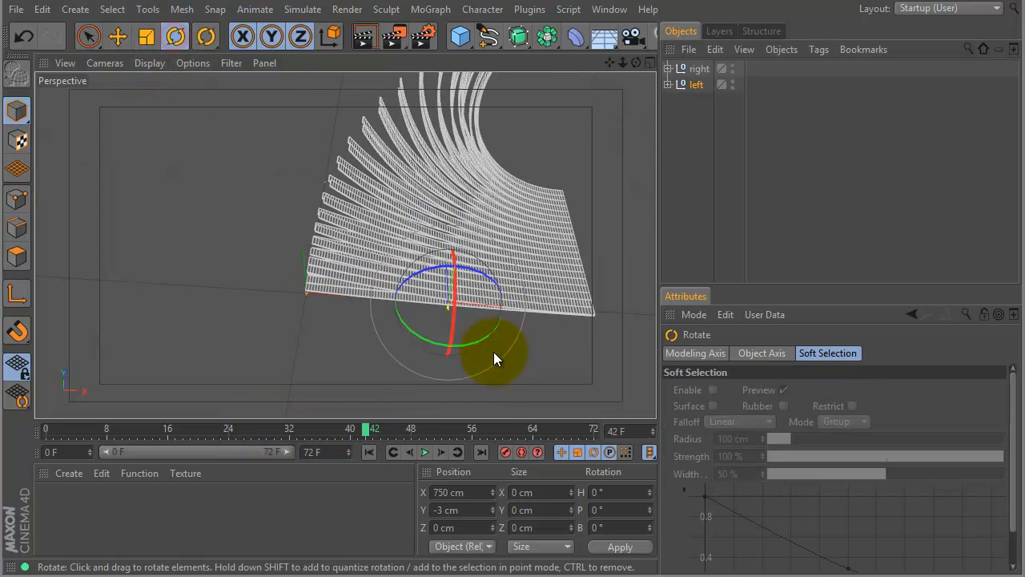
{"action": "left_click_drag", "start_coordinate": [486, 336], "coordinate": [281, 193]}
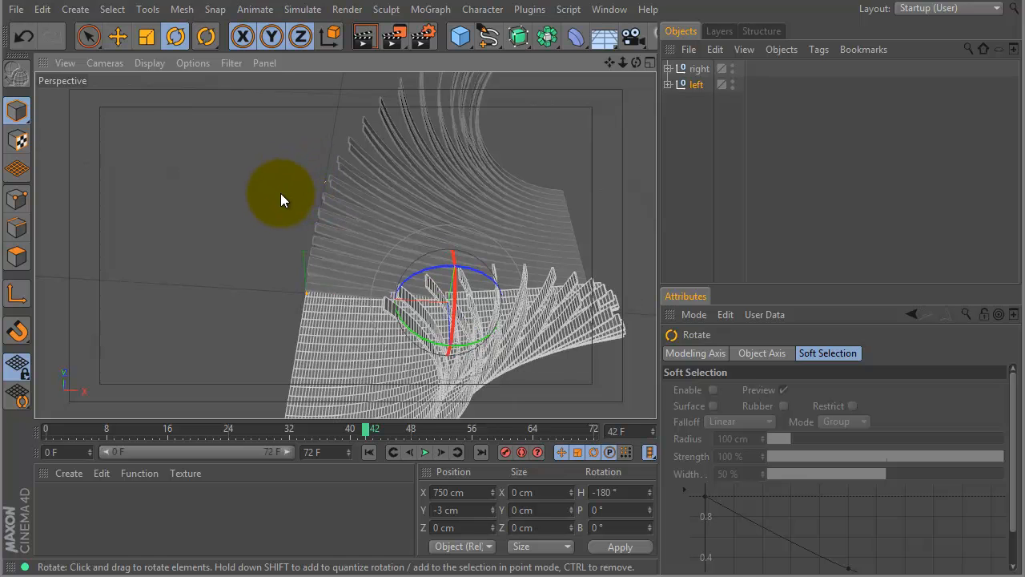
Scrub to frame 70 and move the "left" null along X to -750 cm.
{"action": "left_click", "coordinate": [88, 37]}
{"action": "left_click_drag", "start_coordinate": [366, 428], "coordinate": [578, 429]}
{"action": "left_click_drag", "start_coordinate": [360, 297], "coordinate": [80, 285]}
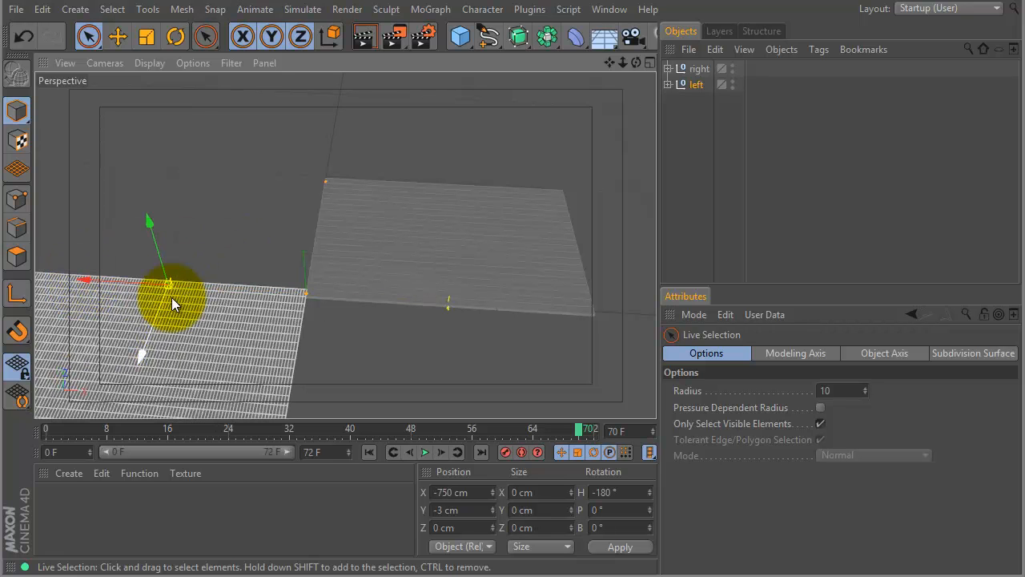
Move the "left" null along Z to 950 cm so its strips line up with the "right" group.
{"action": "left_click_drag", "start_coordinate": [140, 357], "coordinate": [169, 231]}
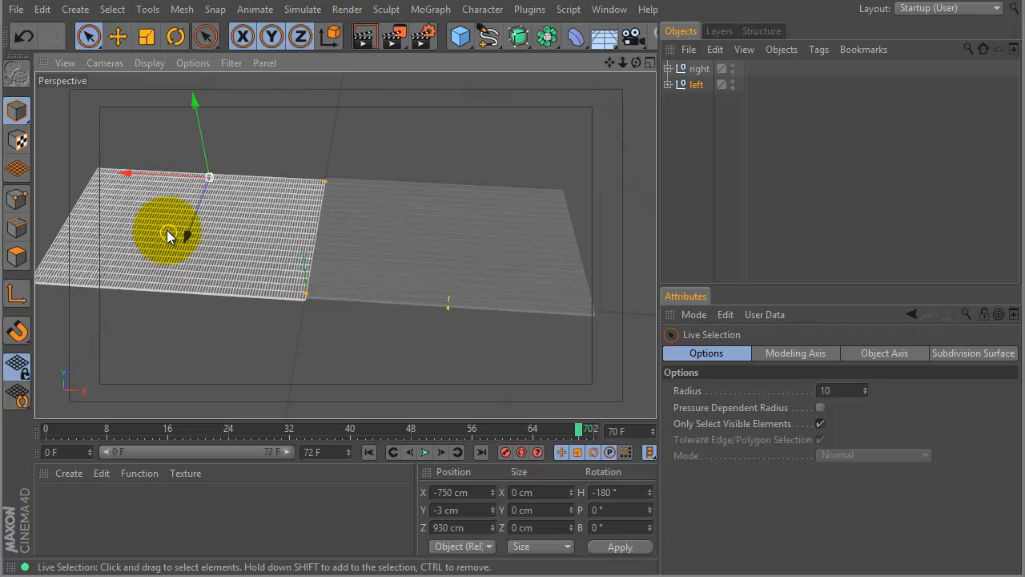
{"action": "key", "text": "ctrl+z"}
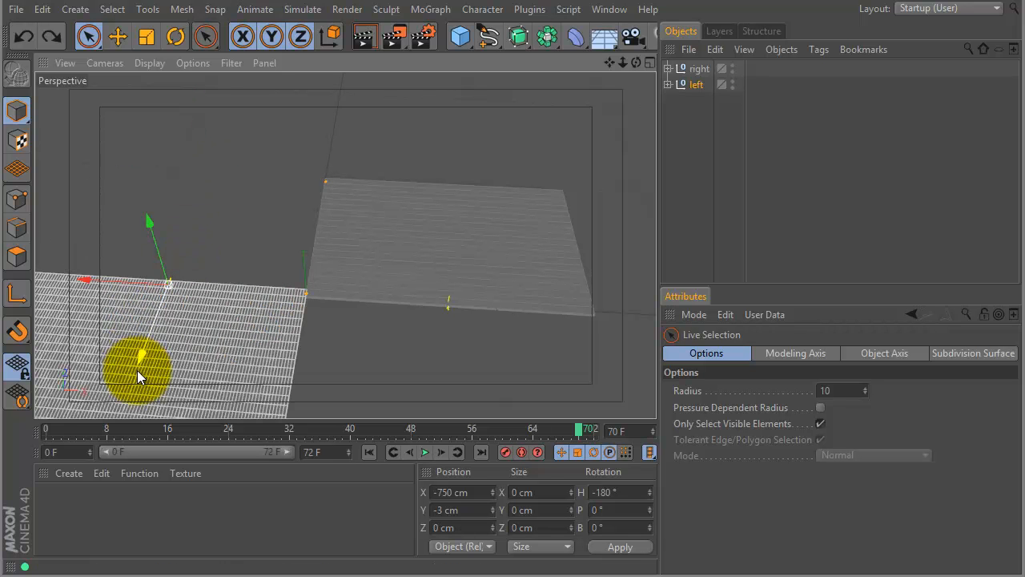
{"action": "left_click_drag", "start_coordinate": [142, 356], "coordinate": [179, 232]}
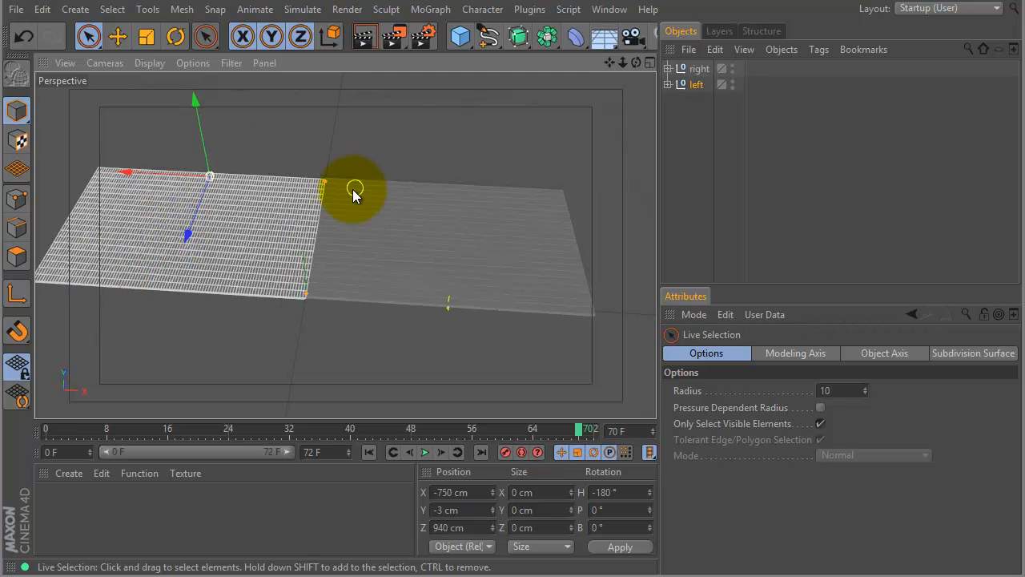
{"action": "mouse_move", "coordinate": [390, 133]}
{"action": "left_mouse_down", "text": "alt"}
{"action": "mouse_move", "coordinate": [416, 183]}
{"action": "mouse_move", "coordinate": [478, 162]}
{"action": "mouse_move", "coordinate": [435, 118]}
{"action": "mouse_move", "coordinate": [419, 41]}
{"action": "mouse_move", "coordinate": [345, 190]}
{"action": "mouse_move", "coordinate": [419, 216]}
{"action": "mouse_move", "coordinate": [435, 199]}
{"action": "mouse_move", "coordinate": [523, 229]}
{"action": "mouse_move", "coordinate": [504, 174]}
{"action": "mouse_move", "coordinate": [473, 299]}
{"action": "mouse_move", "coordinate": [519, 259]}
{"action": "mouse_move", "coordinate": [355, 238]}
{"action": "mouse_move", "coordinate": [440, 253]}
{"action": "mouse_move", "coordinate": [253, 202]}
{"action": "left_mouse_up", "text": "alt"}
{"action": "left_click_drag", "start_coordinate": [122, 240], "coordinate": [123, 234]}
{"action": "right_click_drag", "start_coordinate": [467, 210], "coordinate": [318, 232], "text": "alt"}
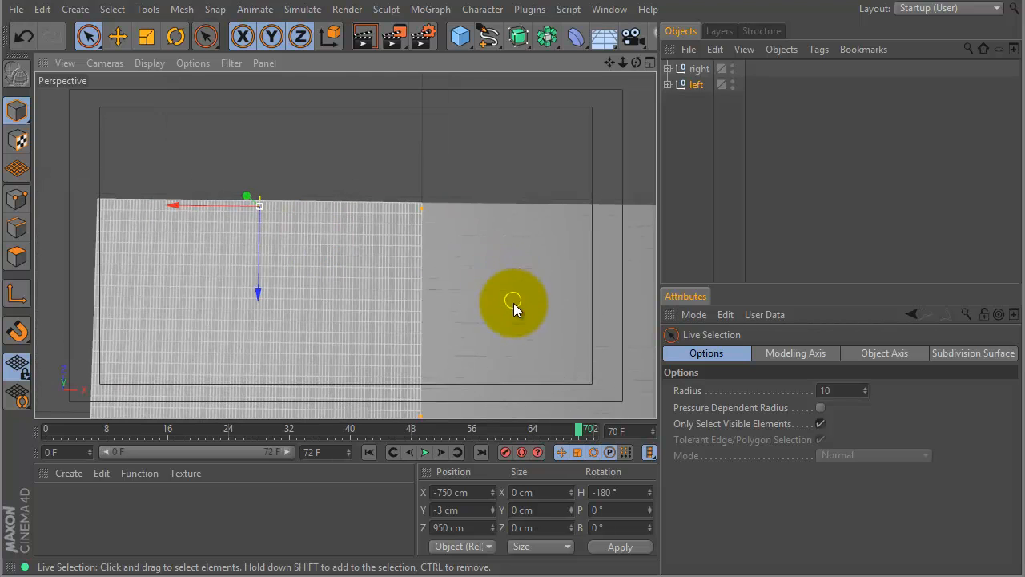
{"action": "middle_click_drag", "start_coordinate": [512, 302], "coordinate": [478, 224], "text": "alt"}
{"action": "right_click_drag", "start_coordinate": [510, 225], "coordinate": [436, 239], "text": "alt"}
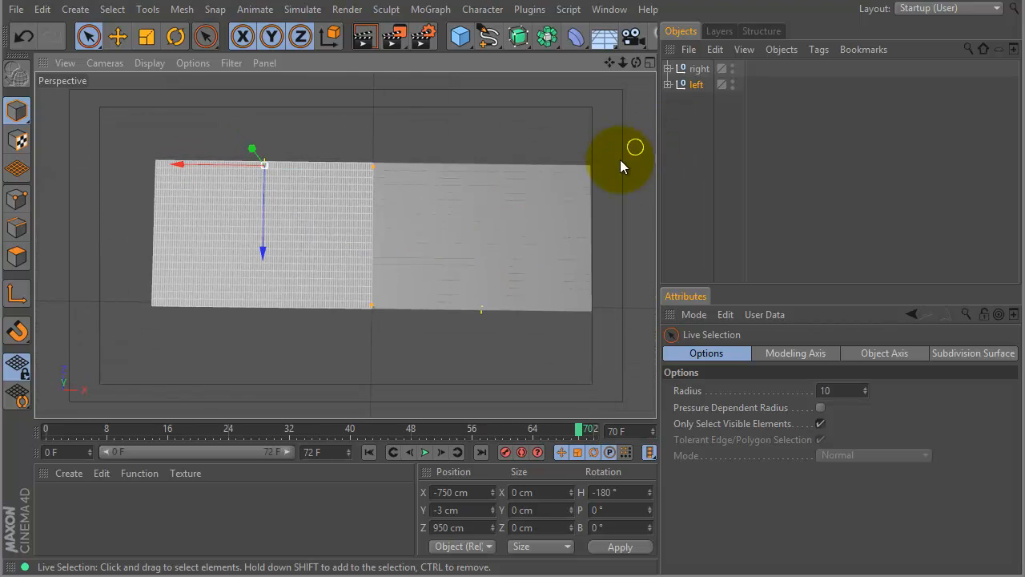
Scrub the animation from an angled view to check both halves unrolling, ending at frame 65.
{"action": "mouse_move", "coordinate": [501, 172]}
{"action": "left_mouse_down", "text": "alt"}
{"action": "mouse_move", "coordinate": [519, 275]}
{"action": "mouse_move", "coordinate": [391, 409]}
{"action": "left_mouse_up", "text": "alt"}
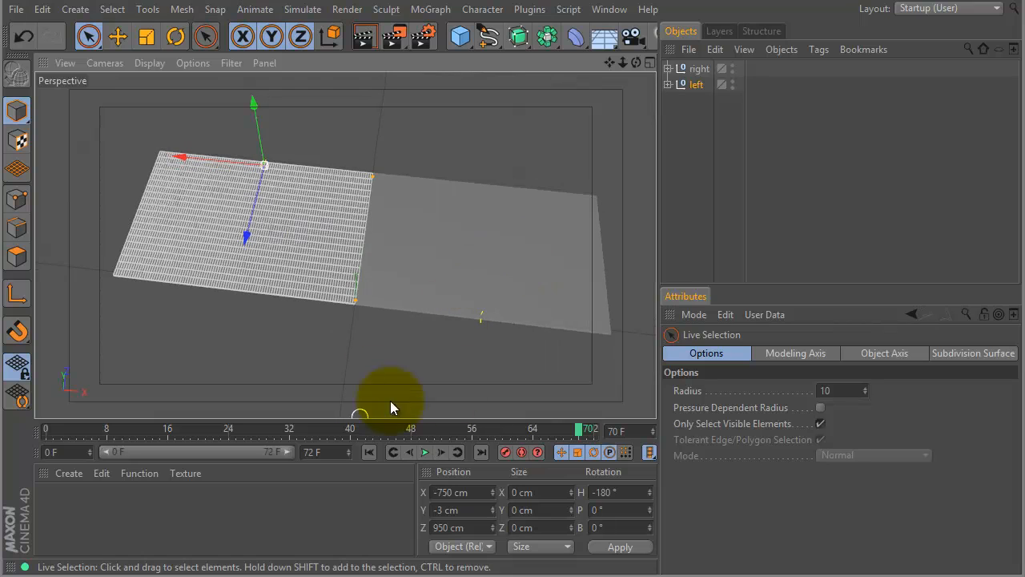
{"action": "left_click_drag", "start_coordinate": [582, 429], "coordinate": [389, 388]}
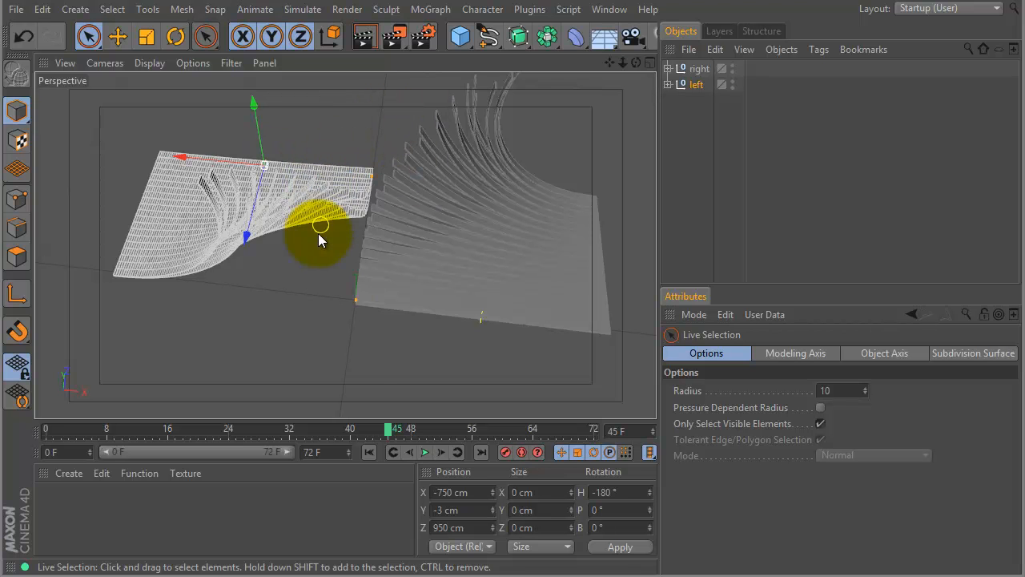
{"action": "left_click_drag", "start_coordinate": [390, 432], "coordinate": [540, 423]}
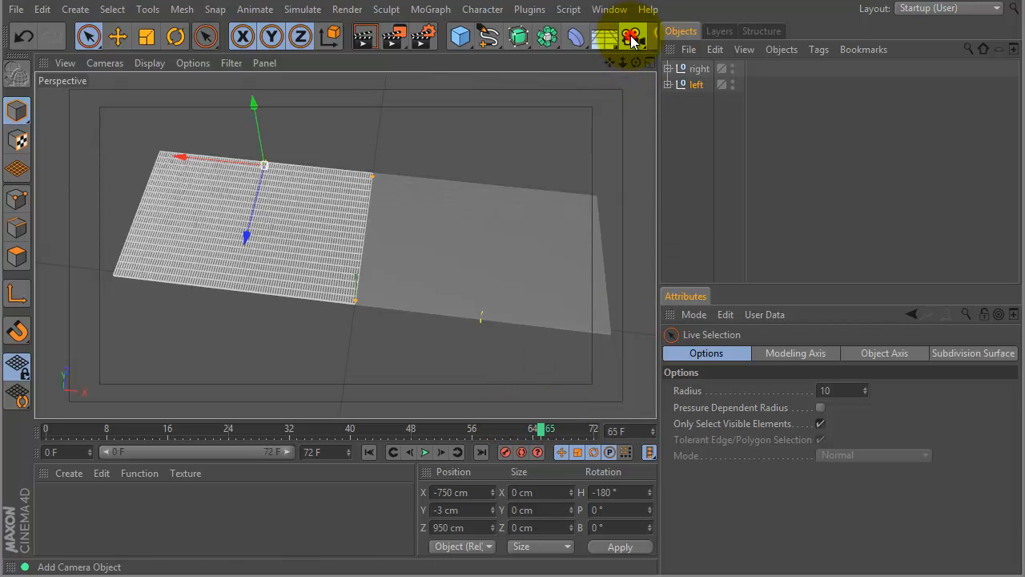
{"action": "left_click", "coordinate": [632, 37]}
{"action": "left_click", "coordinate": [684, 59]}
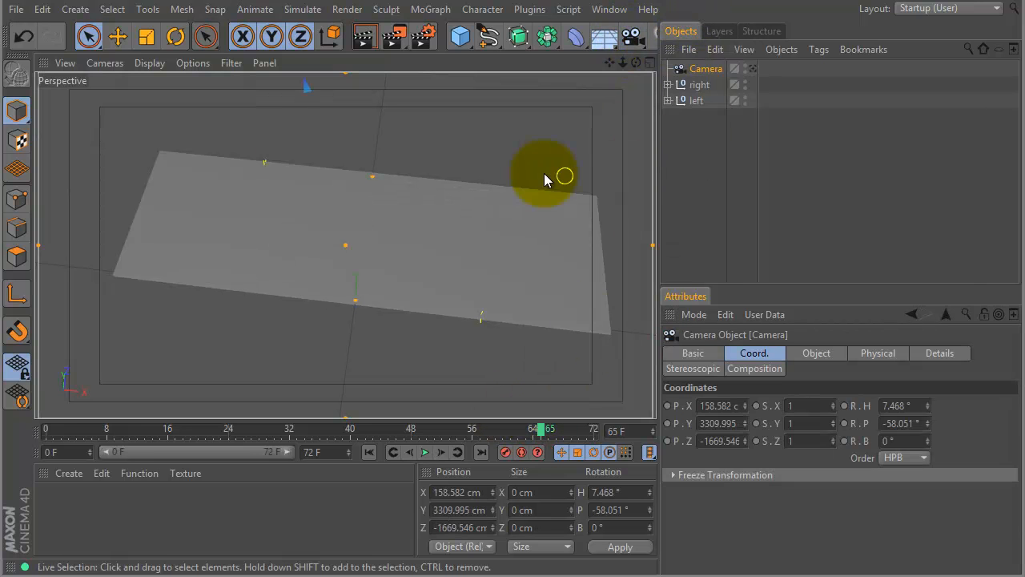
{"action": "mouse_move", "coordinate": [515, 172]}
{"action": "left_mouse_down", "text": "alt"}
{"action": "mouse_move", "coordinate": [521, 183]}
{"action": "mouse_move", "coordinate": [522, 172]}
{"action": "left_mouse_up", "text": "alt"}
{"action": "mouse_move", "coordinate": [446, 230]}
{"action": "left_mouse_down", "text": "alt"}
{"action": "mouse_move", "coordinate": [446, 286]}
{"action": "mouse_move", "coordinate": [426, 237]}
{"action": "left_mouse_up", "text": "alt"}
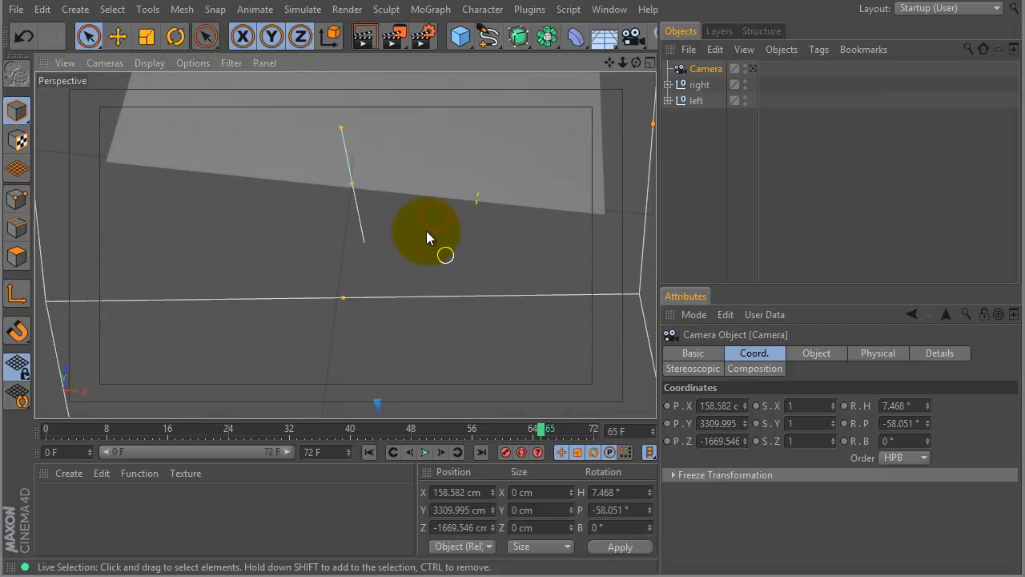
{"action": "left_click", "coordinate": [698, 153]}
{"action": "left_click_drag", "start_coordinate": [427, 178], "coordinate": [504, 213], "text": "alt"}
{"action": "left_click", "coordinate": [710, 68]}
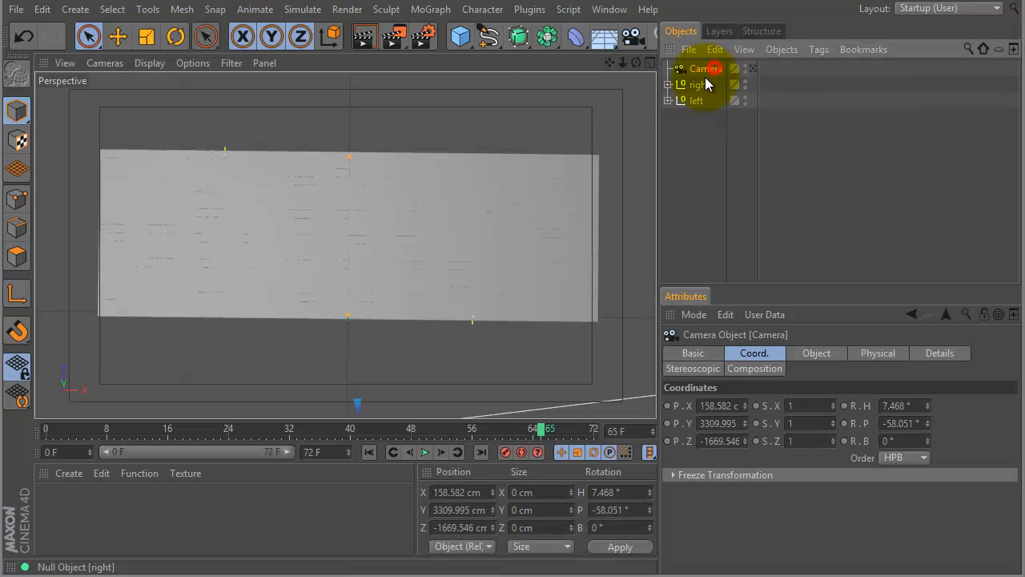
{"action": "key", "text": "Delete"}
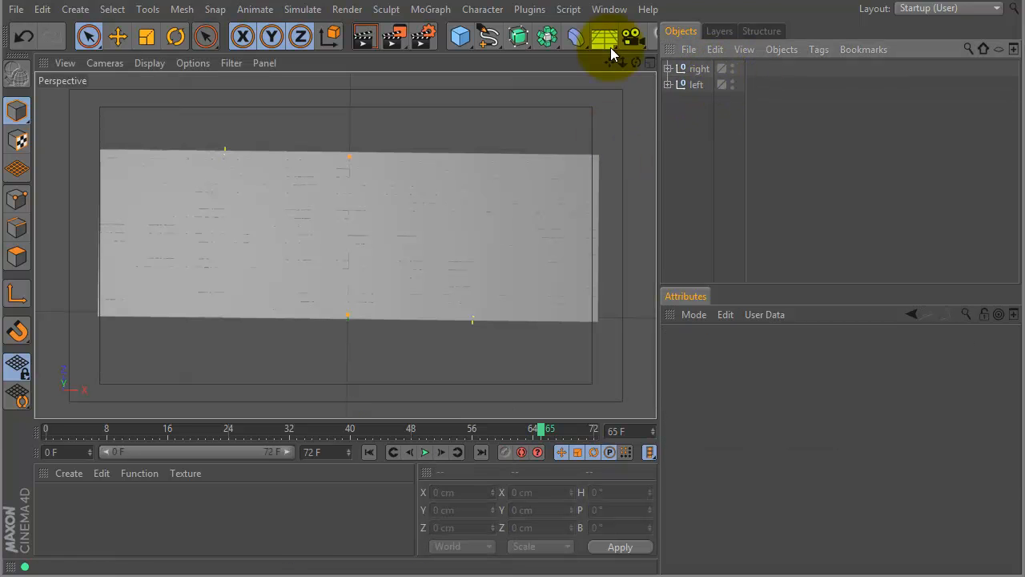
Frame the joined surface closely from above and add a camera from that view.
{"action": "left_click", "coordinate": [501, 206]}
{"action": "mouse_move", "coordinate": [501, 212]}
{"action": "left_mouse_down", "text": "alt"}
{"action": "mouse_move", "coordinate": [542, 206]}
{"action": "mouse_move", "coordinate": [504, 217]}
{"action": "mouse_move", "coordinate": [513, 219]}
{"action": "mouse_move", "coordinate": [544, 202]}
{"action": "mouse_move", "coordinate": [502, 222]}
{"action": "mouse_move", "coordinate": [515, 218]}
{"action": "left_mouse_up", "text": "alt"}
{"action": "left_click_drag", "start_coordinate": [633, 36], "coordinate": [663, 51]}
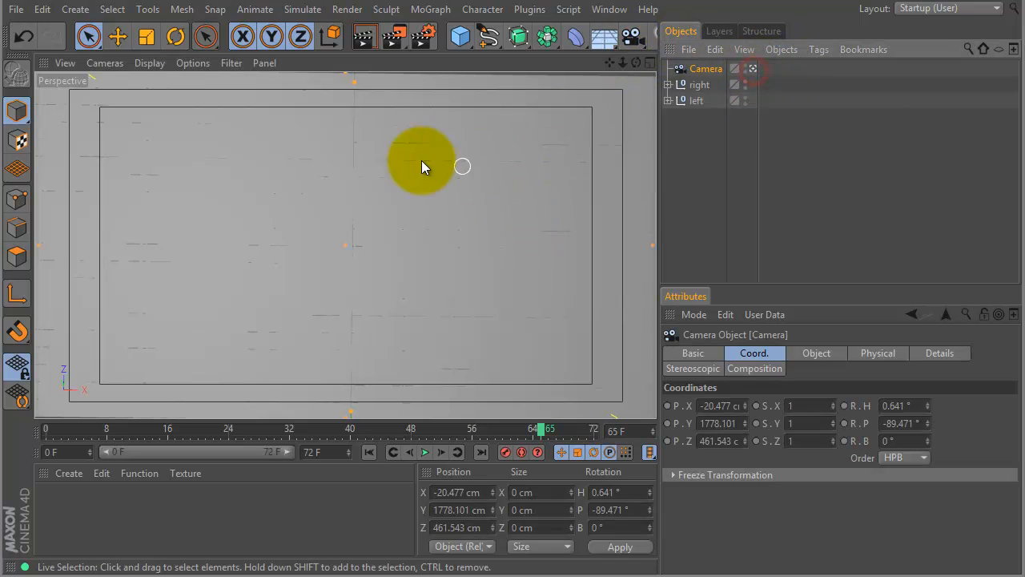
Set the camera's pitch rotation to -90° and its heading rotation to 0°.
{"action": "double_click", "coordinate": [923, 423]}
{"action": "type", "text": "-90"}
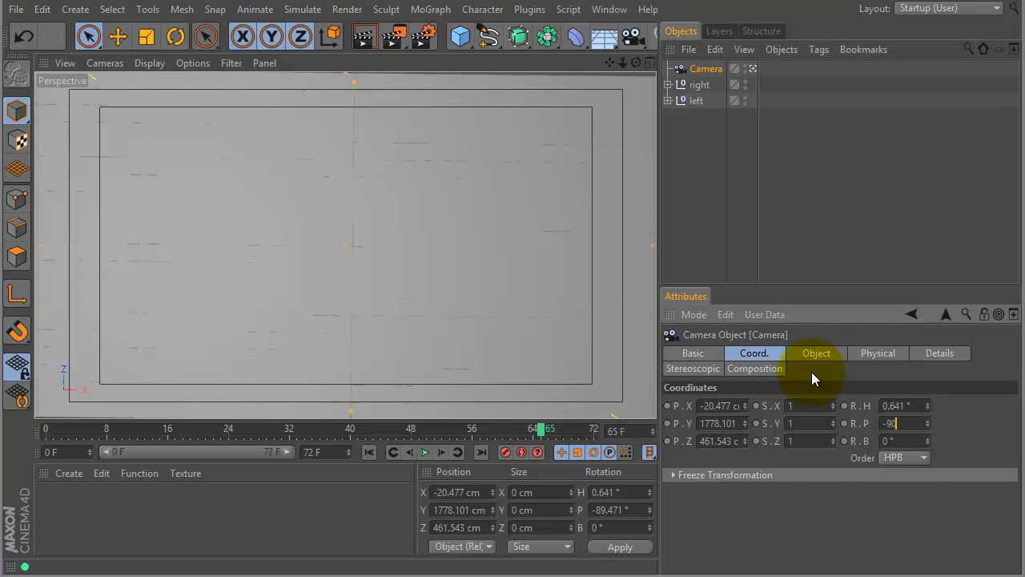
{"action": "key", "text": "Return"}
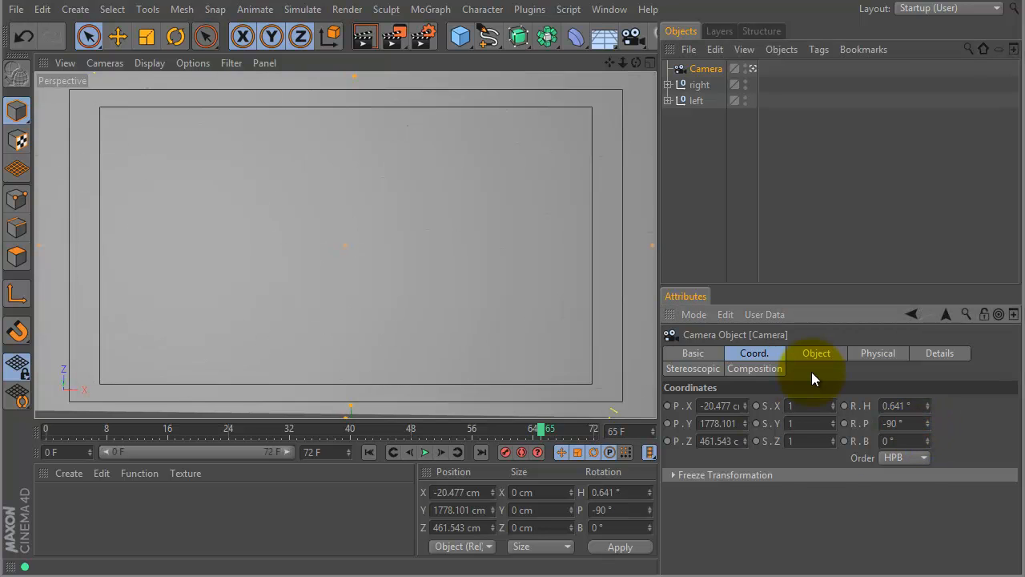
{"action": "double_click", "coordinate": [917, 405]}
{"action": "type", "text": "0"}
{"action": "key", "text": "Return"}
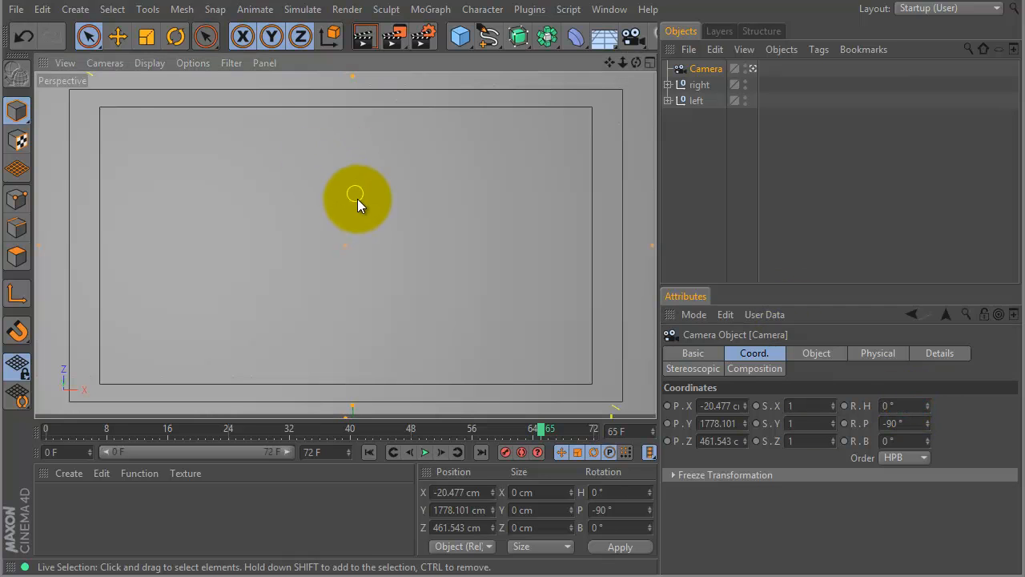
Reframe the surface through the camera, placing it at about X -20 cm, Y 1756 cm, Z 473 cm.
{"action": "middle_click_drag", "start_coordinate": [371, 200], "coordinate": [372, 206], "text": "alt"}
{"action": "middle_click_drag", "start_coordinate": [374, 204], "coordinate": [375, 204], "text": "alt"}
{"action": "right_click_drag", "start_coordinate": [407, 227], "coordinate": [415, 228], "text": "alt"}
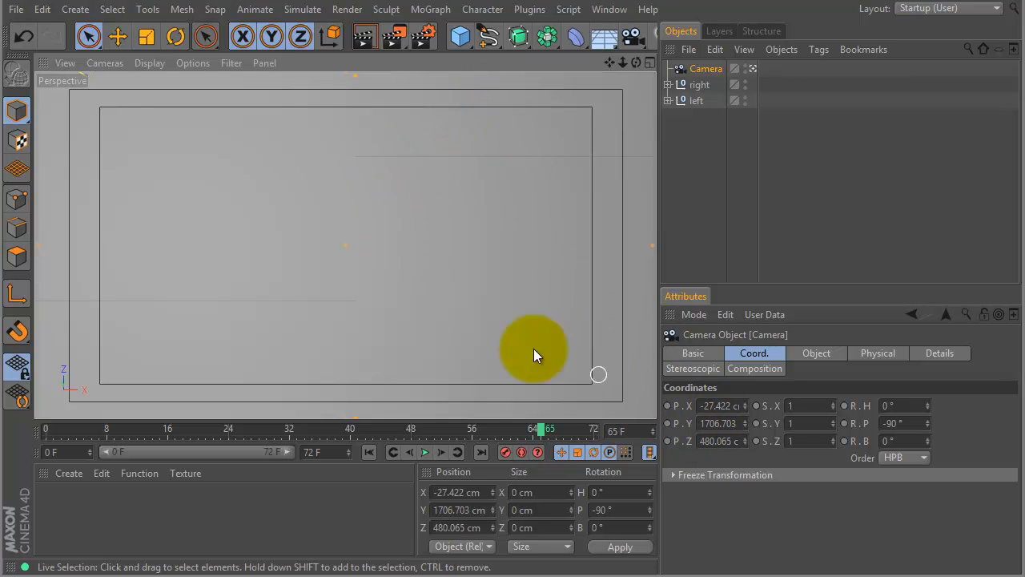
{"action": "right_click_drag", "start_coordinate": [467, 223], "coordinate": [427, 216], "text": "alt"}
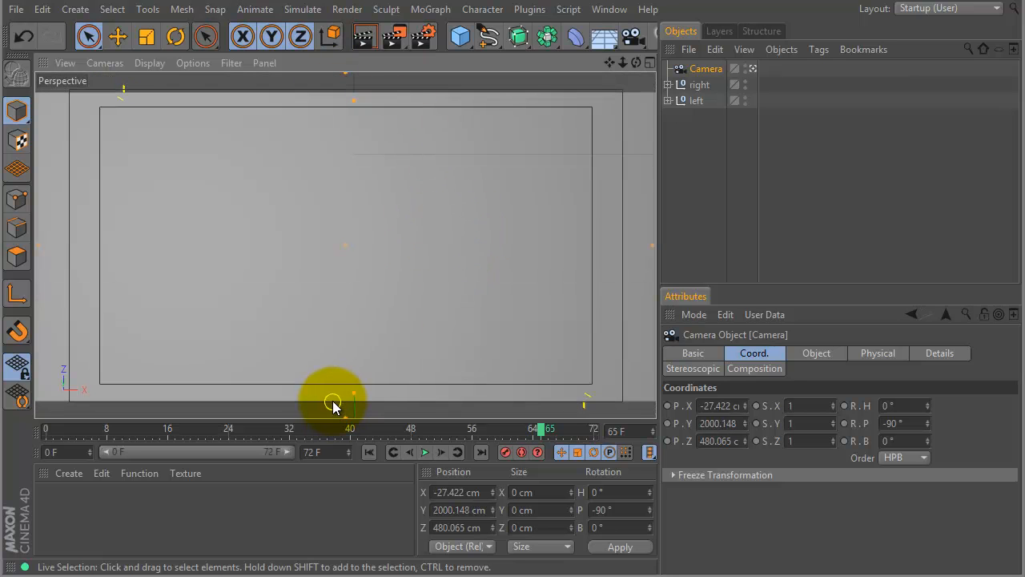
{"action": "mouse_move", "coordinate": [656, 145]}
{"action": "left_mouse_down"}
{"action": "mouse_move", "coordinate": [668, 148]}
{"action": "mouse_move", "coordinate": [654, 149]}
{"action": "mouse_move", "coordinate": [654, 136]}
{"action": "left_mouse_up"}
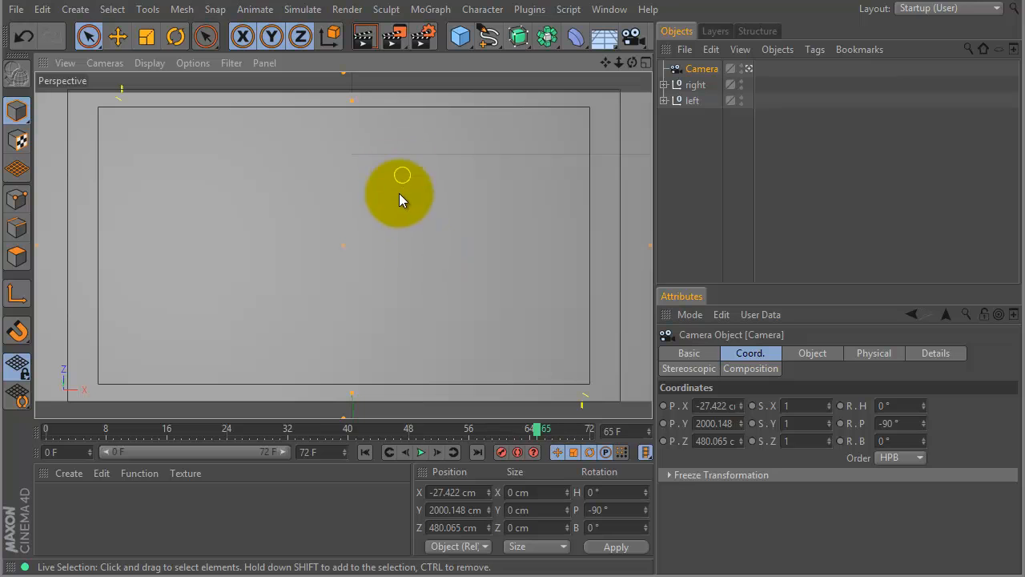
{"action": "left_click_drag", "start_coordinate": [395, 238], "coordinate": [448, 245]}
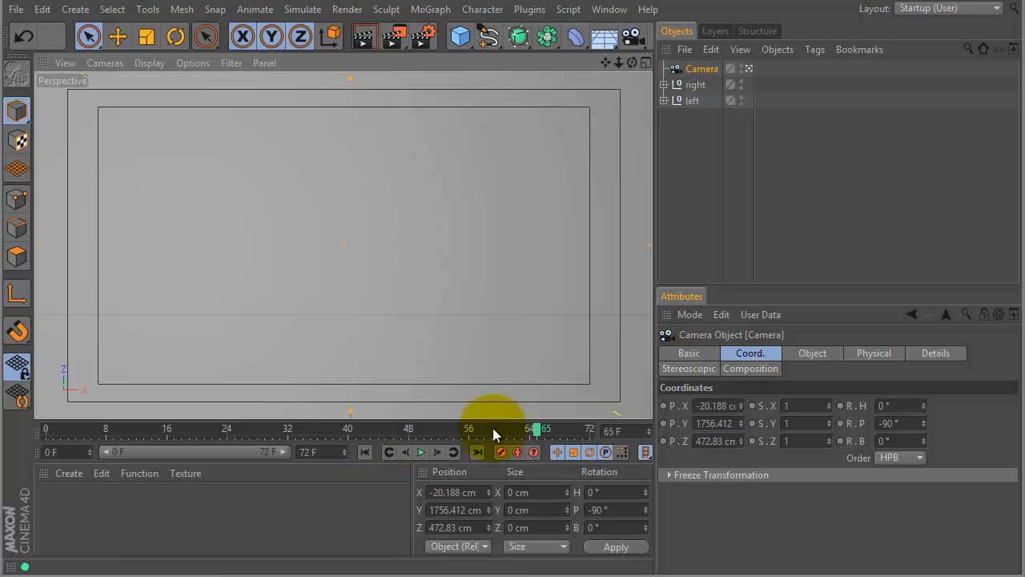
Centre the camera on the seam at frame 39, at about X -2 cm and Z 480 cm, and scrub to frame 72.
{"action": "left_click_drag", "start_coordinate": [534, 428], "coordinate": [344, 415]}
{"action": "left_click_drag", "start_coordinate": [467, 223], "coordinate": [462, 229]}
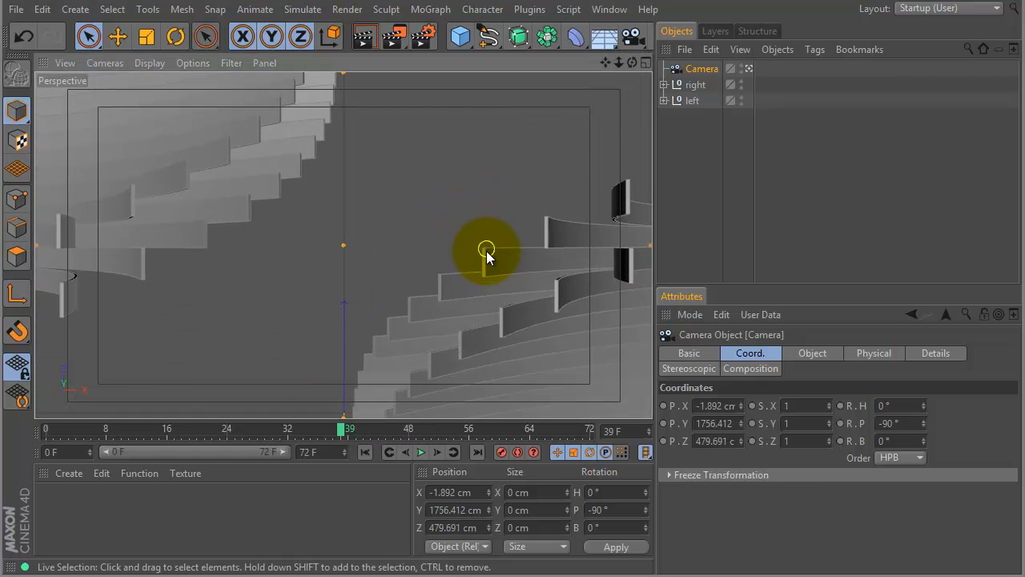
{"action": "left_click_drag", "start_coordinate": [340, 429], "coordinate": [591, 430]}
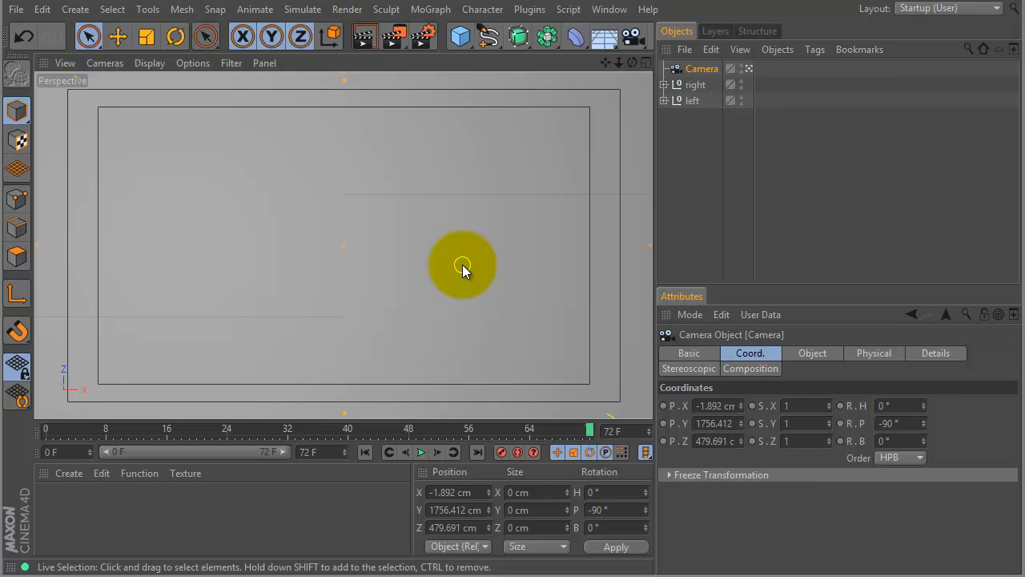
Expand the "right" and "left" groups and create a new material.
{"action": "left_click", "coordinate": [664, 85]}
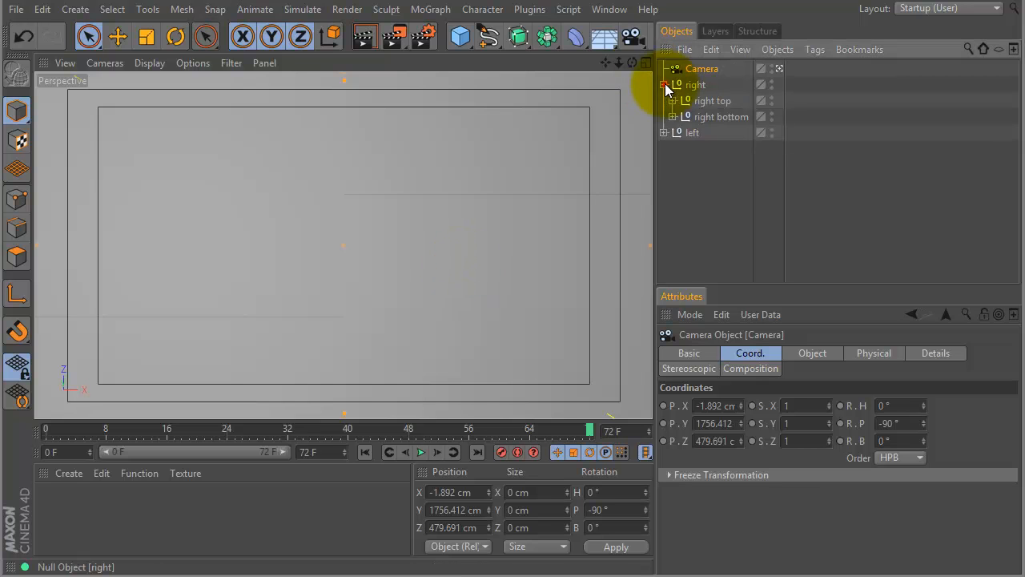
{"action": "left_click", "coordinate": [664, 133]}
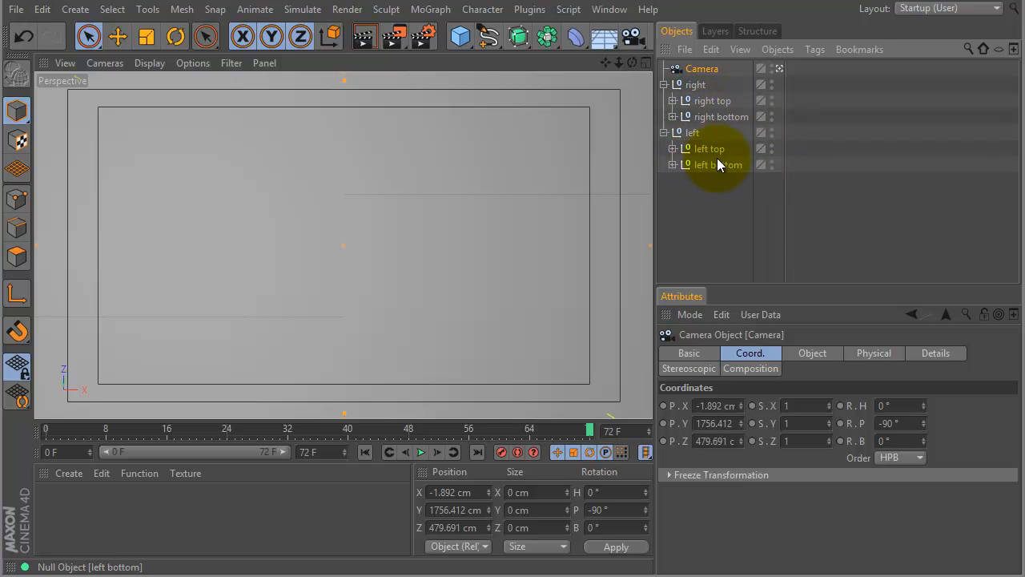
{"action": "double_click", "coordinate": [69, 507]}
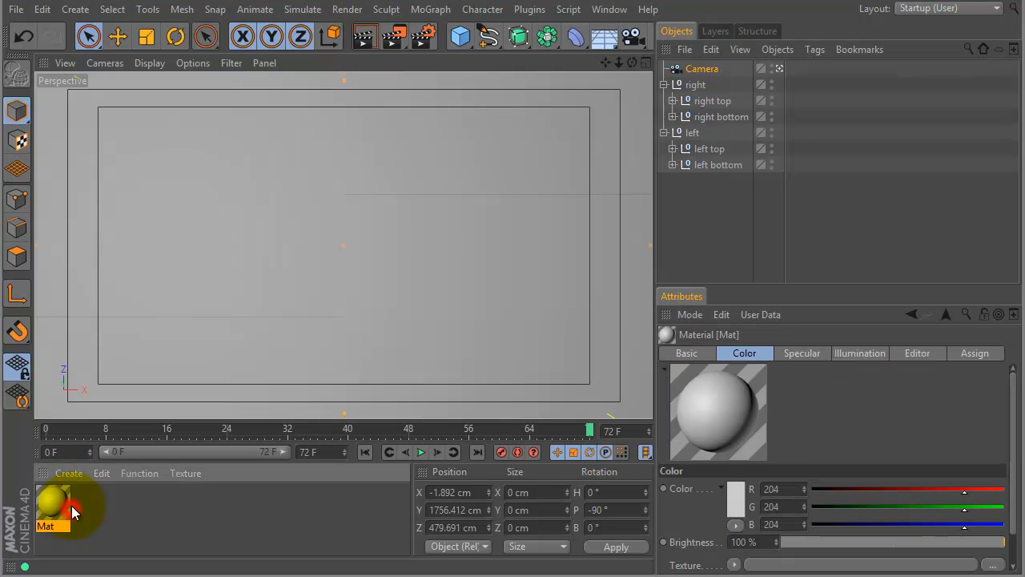
Set the new material's colour to red, RGB 219, 31, 31, in the Material Editor.
{"action": "double_click", "coordinate": [56, 498]}
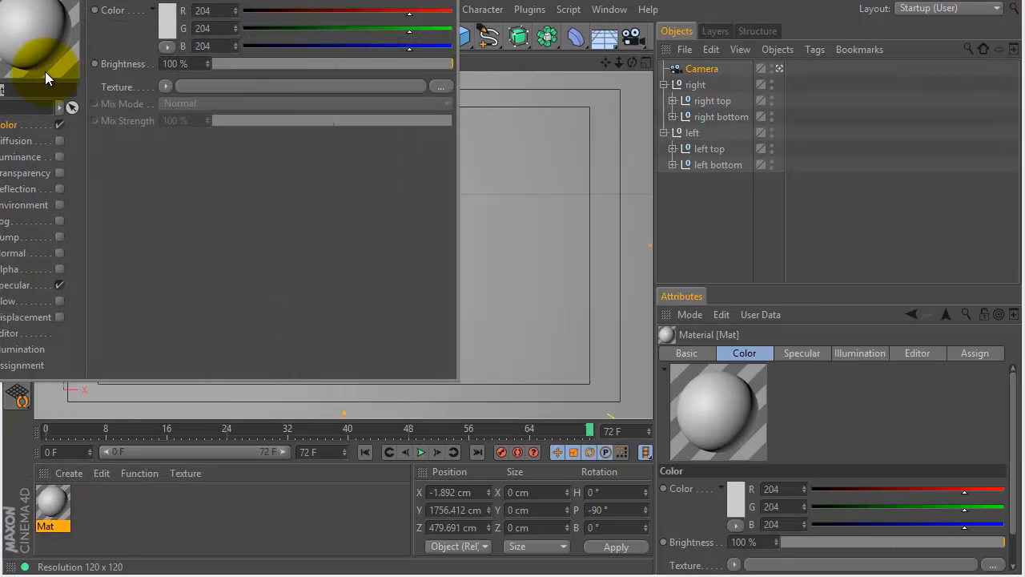
{"action": "left_click", "coordinate": [166, 17]}
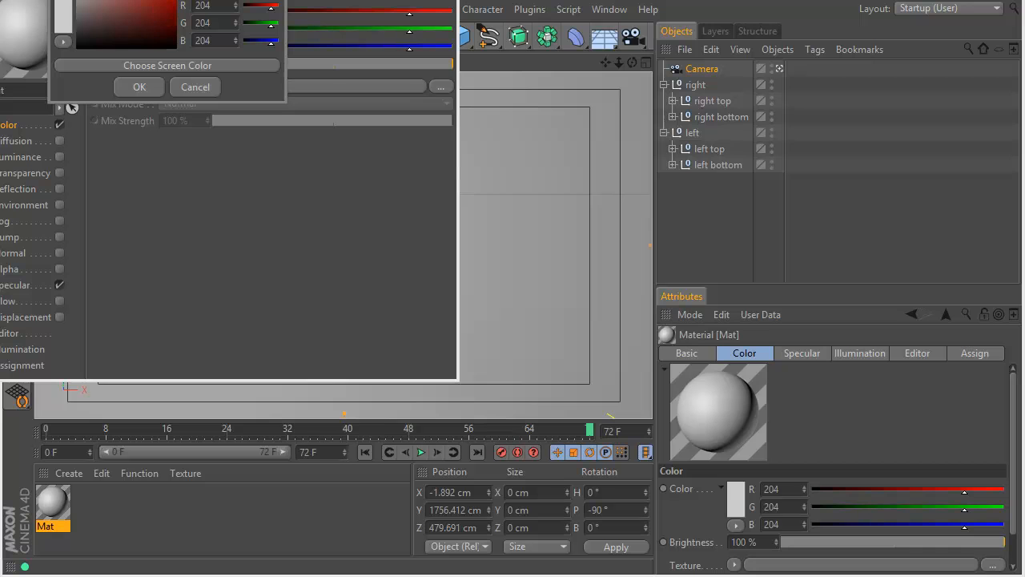
{"action": "key", "text": "Escape"}
{"action": "left_click_drag", "start_coordinate": [261, 0], "coordinate": [435, 97]}
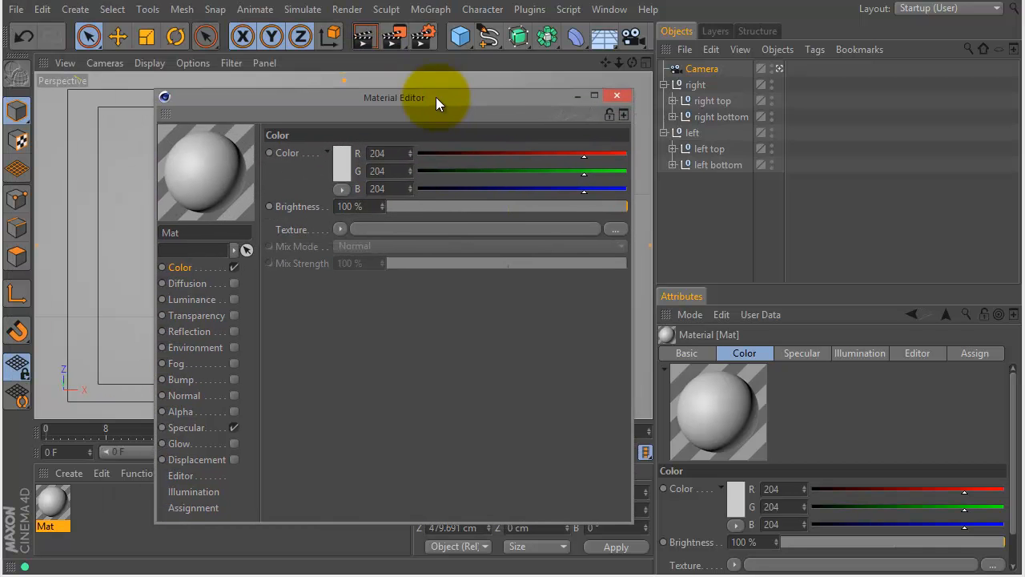
{"action": "left_click", "coordinate": [337, 169]}
{"action": "left_click_drag", "start_coordinate": [344, 160], "coordinate": [334, 126]}
{"action": "left_click", "coordinate": [312, 239]}
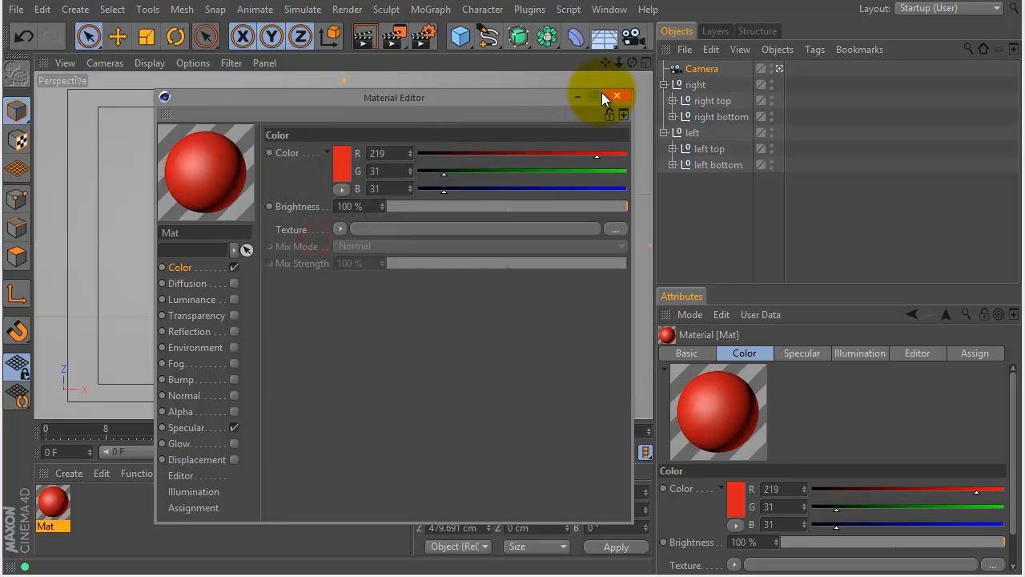
Duplicate the red material and set the original's colour to yellow with a hue of 50°.
{"action": "left_click_drag", "start_coordinate": [45, 508], "coordinate": [90, 502]}
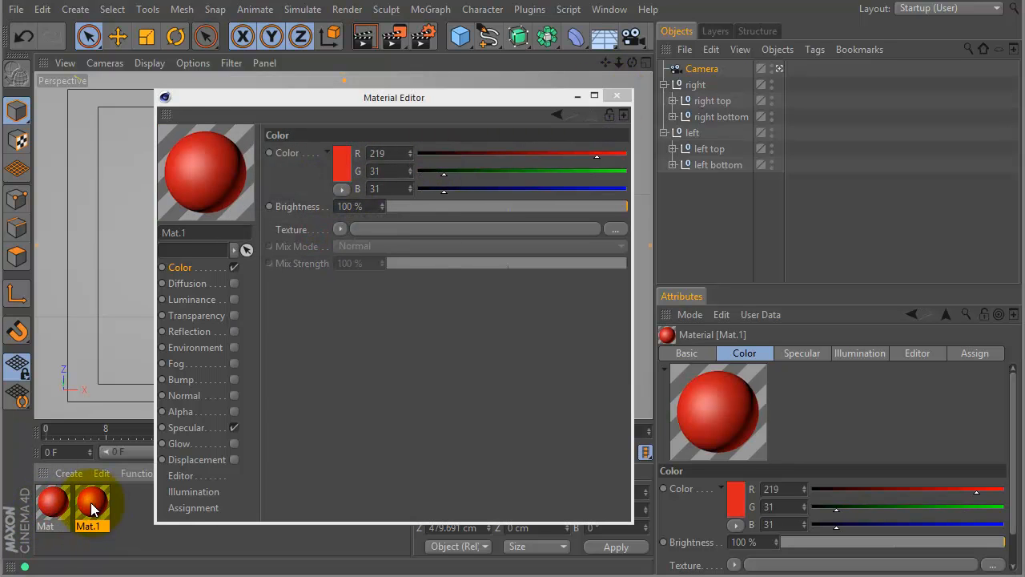
{"action": "left_click", "coordinate": [51, 507]}
{"action": "left_click", "coordinate": [345, 163]}
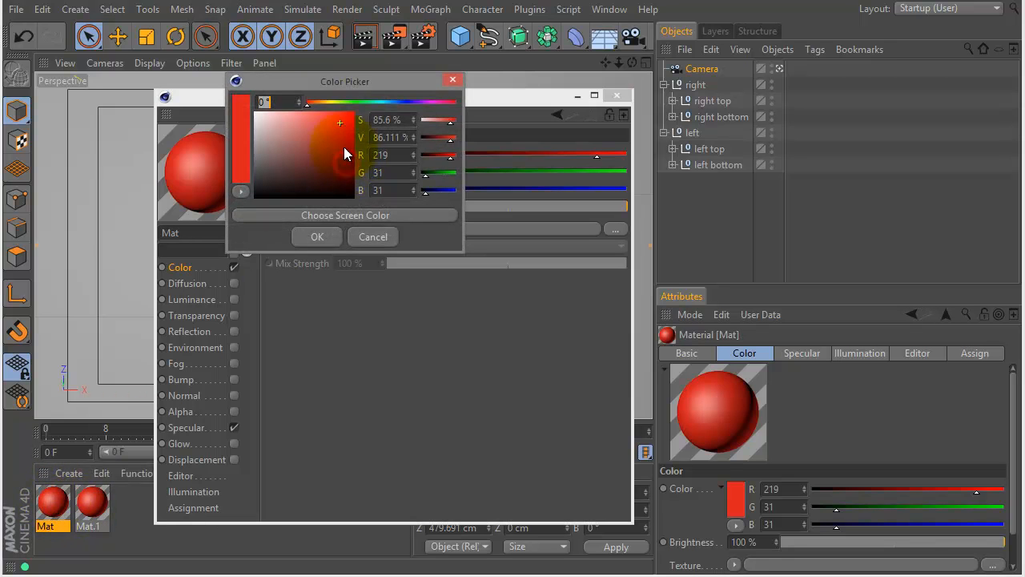
{"action": "left_click", "coordinate": [328, 103]}
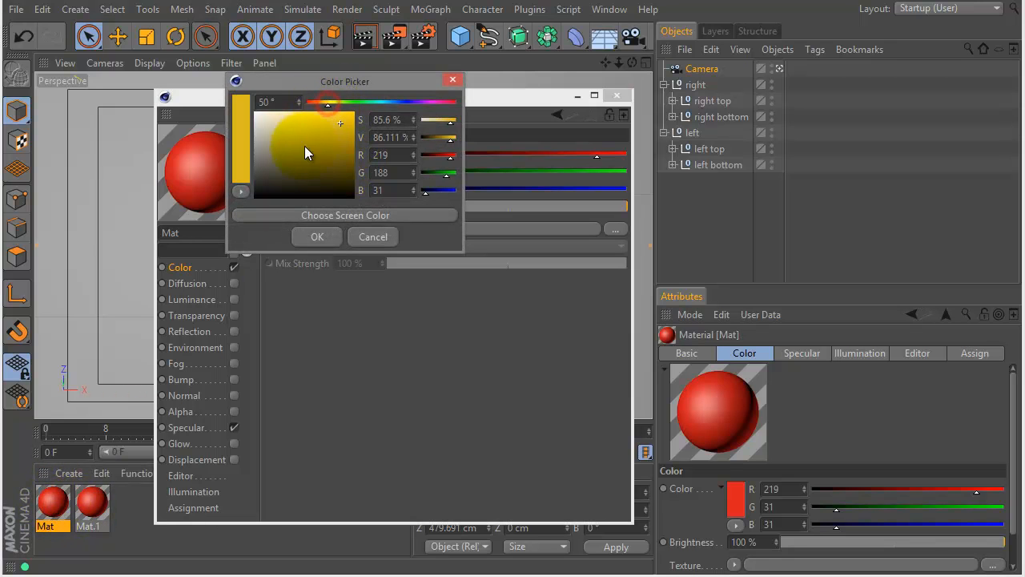
{"action": "left_click", "coordinate": [318, 237]}
Rename the yellow material to "bottom".
{"action": "double_click", "coordinate": [199, 233]}
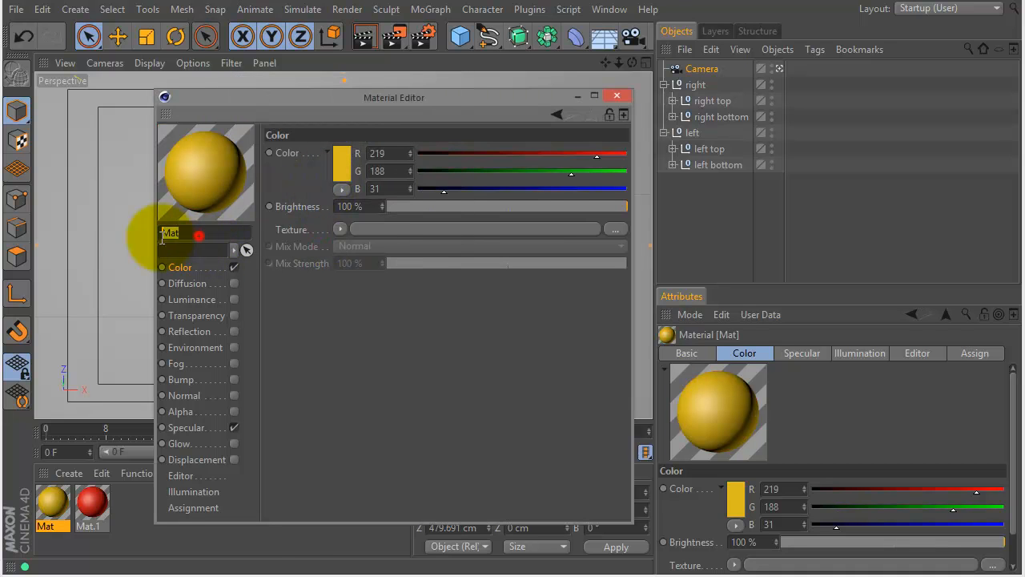
{"action": "key", "text": "BackSpace"}
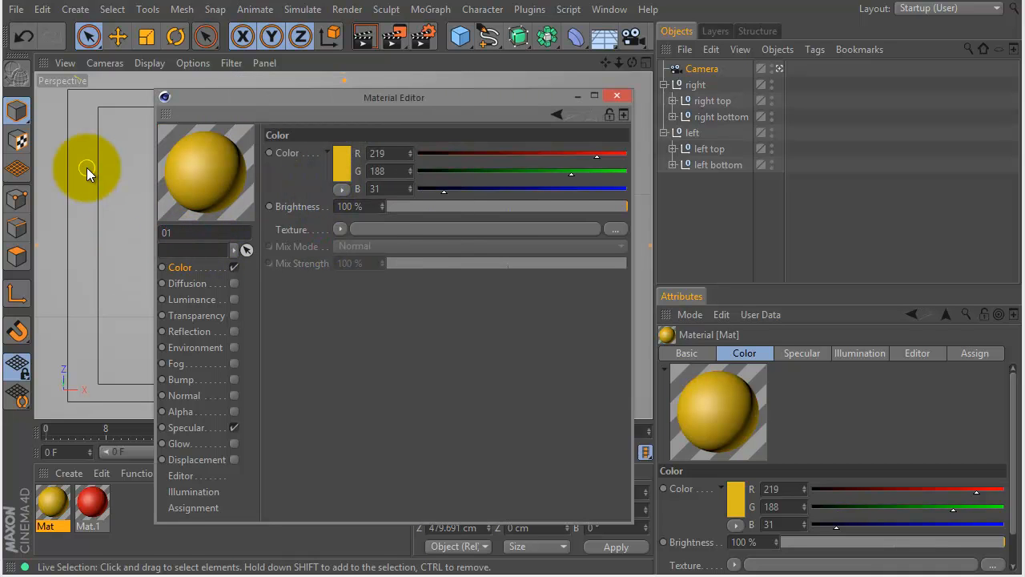
{"action": "type", "text": "bottom"}
{"action": "key", "text": "Return"}
Rename the red material to "top" and close the Material Editor.
{"action": "left_click", "coordinate": [92, 502]}
{"action": "double_click", "coordinate": [210, 234]}
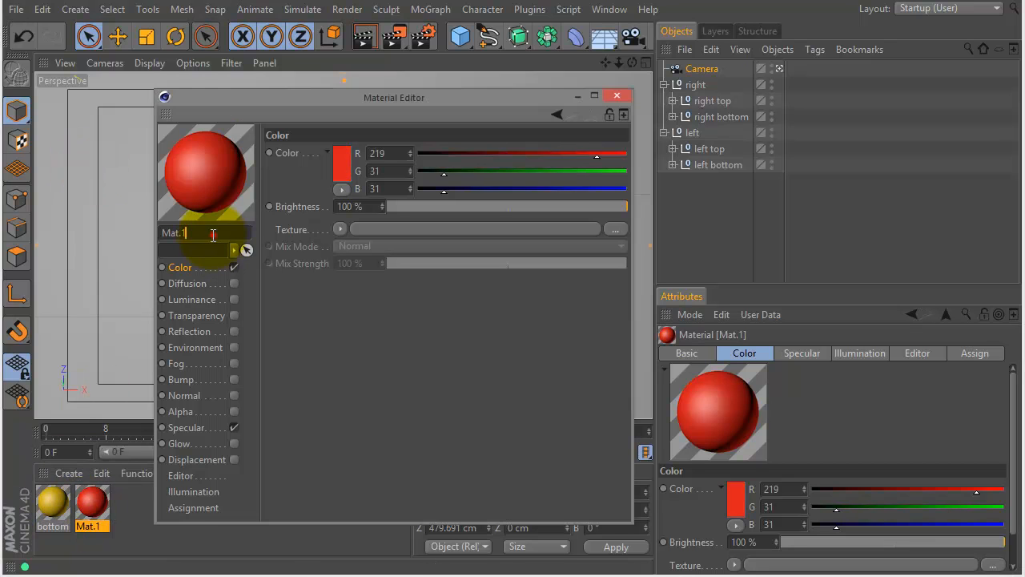
{"action": "type", "text": "top"}
{"action": "key", "text": "Return"}
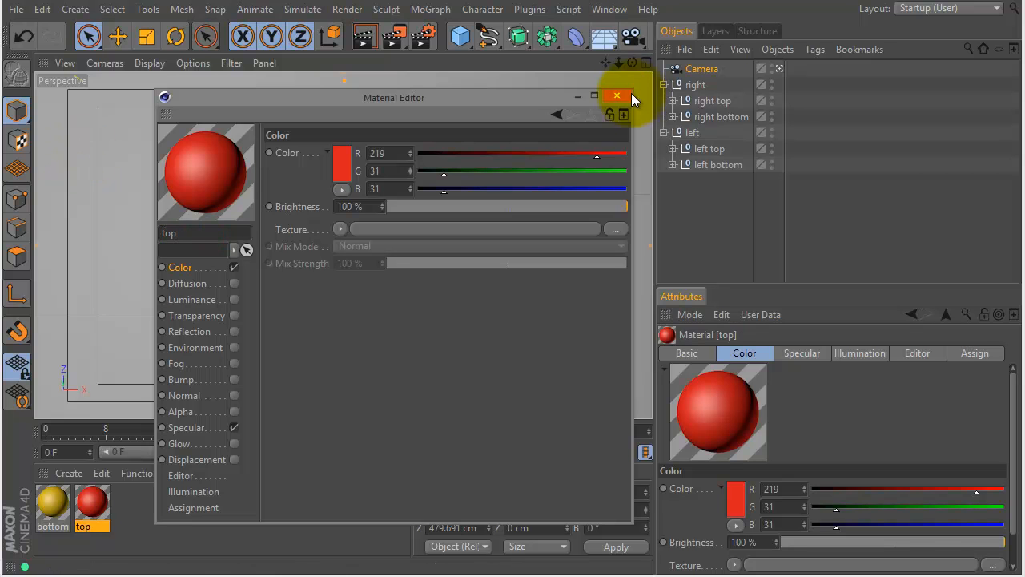
{"action": "left_click", "coordinate": [619, 95]}
Apply the "top" material to right top and left top and "bottom" to right bottom and left bottom, then check frame 46.
{"action": "left_click_drag", "start_coordinate": [91, 501], "coordinate": [720, 102]}
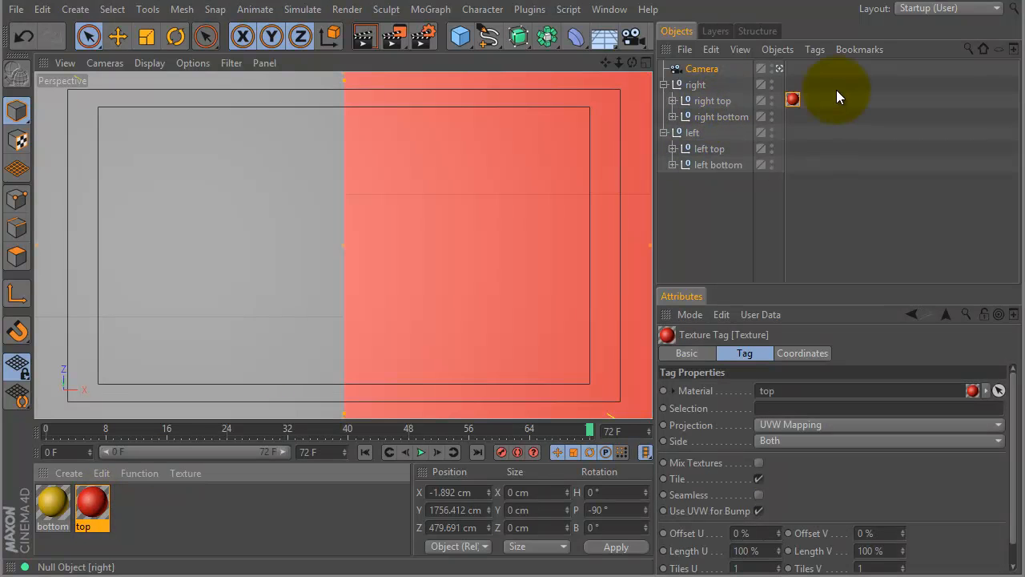
{"action": "left_click_drag", "start_coordinate": [795, 149], "coordinate": [792, 147], "text": "ctrl"}
{"action": "left_click", "coordinate": [47, 509]}
{"action": "left_click_drag", "start_coordinate": [47, 509], "coordinate": [793, 167]}
{"action": "left_click_drag", "start_coordinate": [508, 429], "coordinate": [396, 427]}
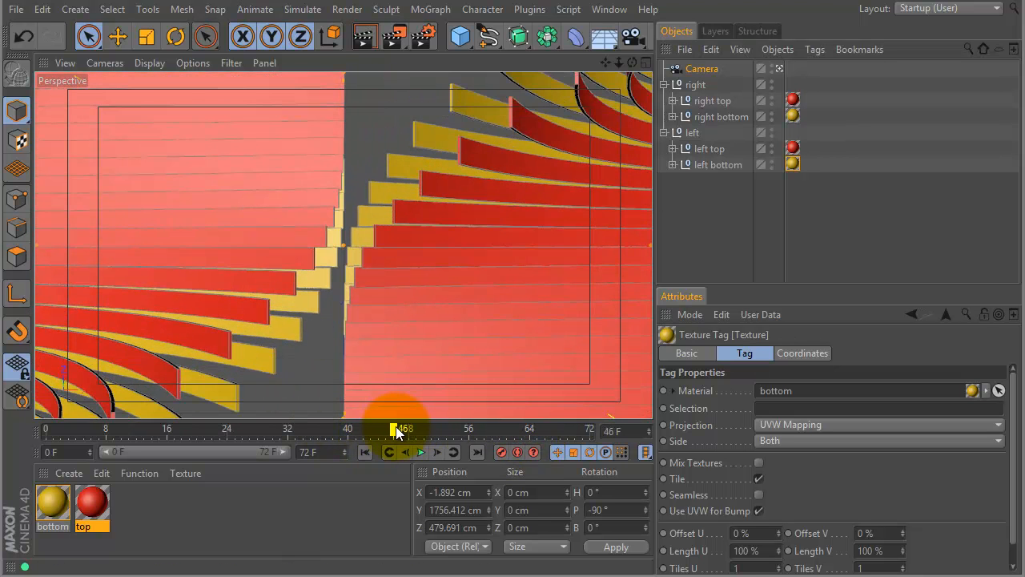
Collapse the "right" and "left" nulls, group them together and name the new group "main".
{"action": "left_click", "coordinate": [664, 84]}
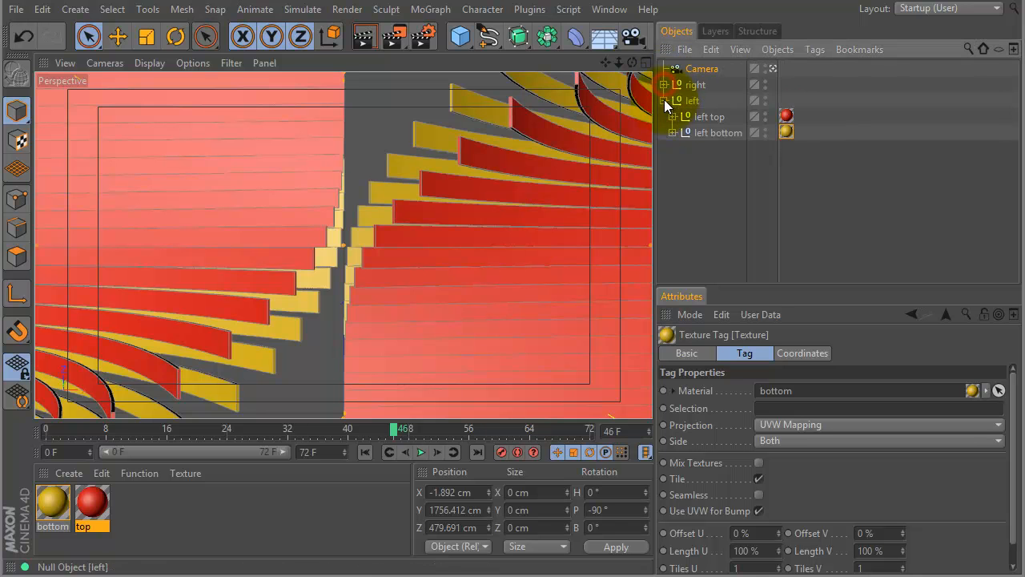
{"action": "left_click", "coordinate": [664, 100]}
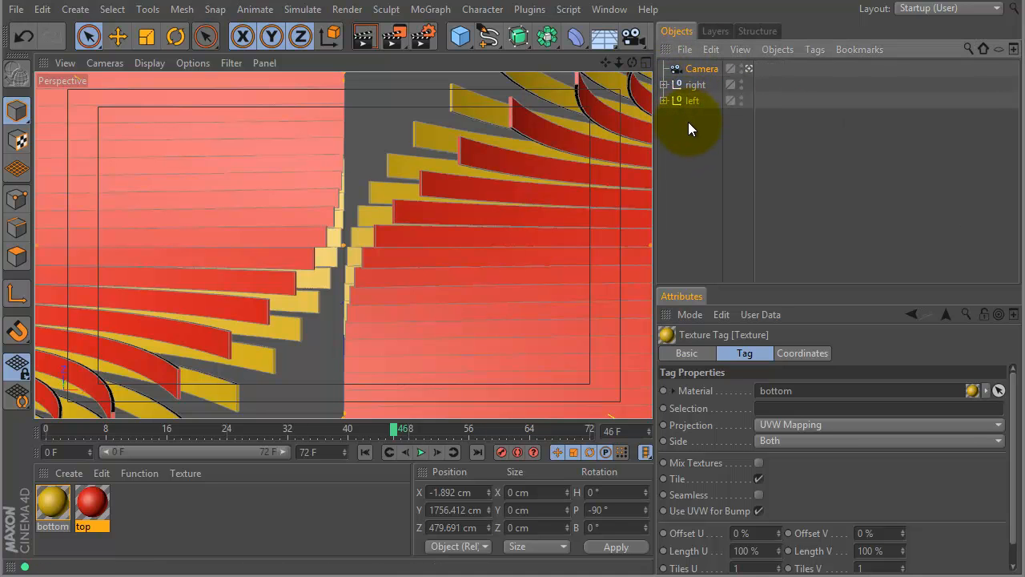
{"action": "left_click_drag", "start_coordinate": [696, 122], "coordinate": [672, 71]}
{"action": "key", "text": "alt+g"}
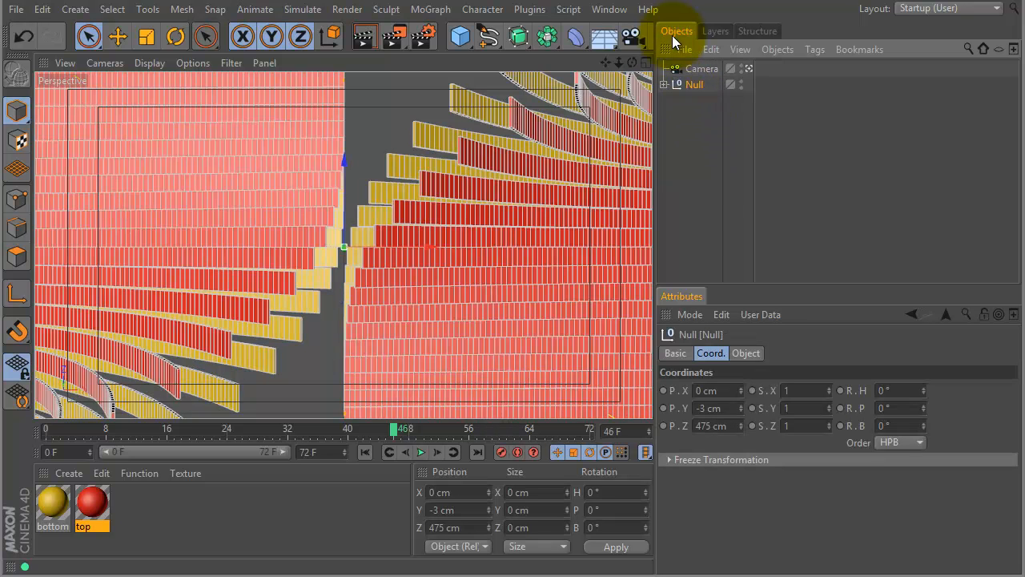
{"action": "left_click", "coordinate": [694, 87]}
{"action": "double_click", "coordinate": [693, 87]}
{"action": "type", "text": "main"}
{"action": "key", "text": "Return"}
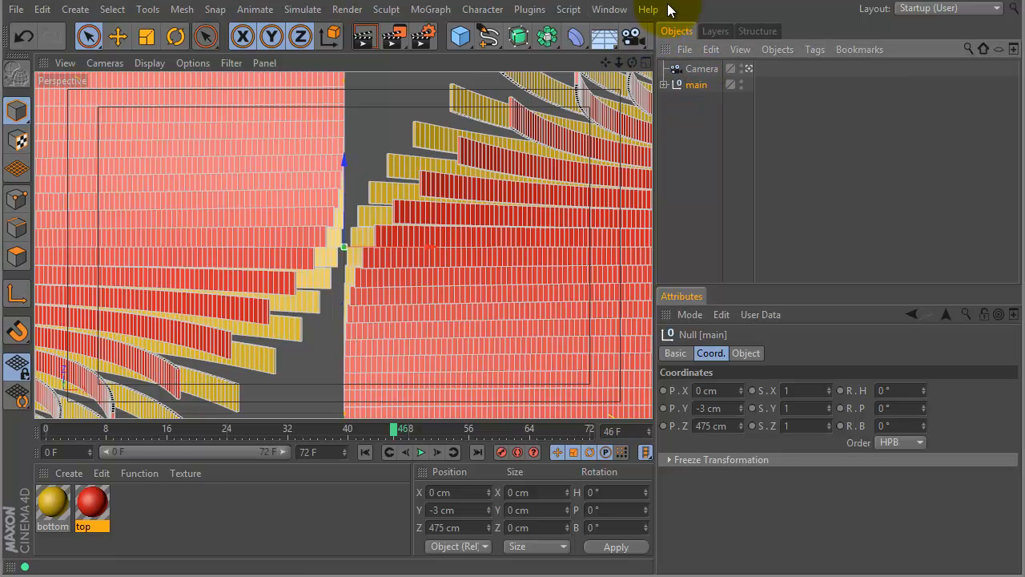
Preview the animation up to frame 48 and bake the "main" group with plaMATE as PLA, with Keep Textures and Draw enabled.
{"action": "left_click", "coordinate": [48, 429]}
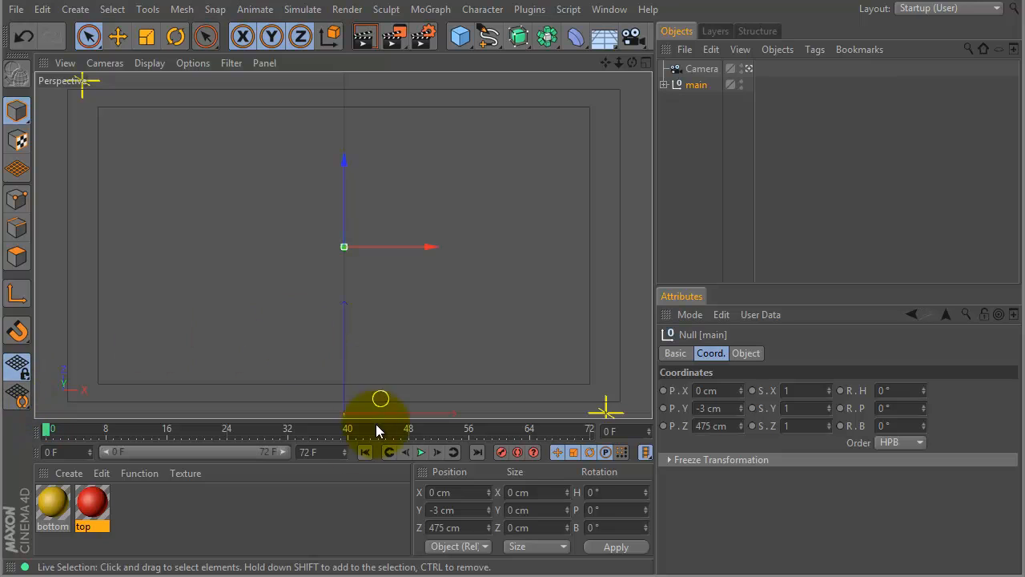
{"action": "left_click_drag", "start_coordinate": [166, 429], "coordinate": [409, 419]}
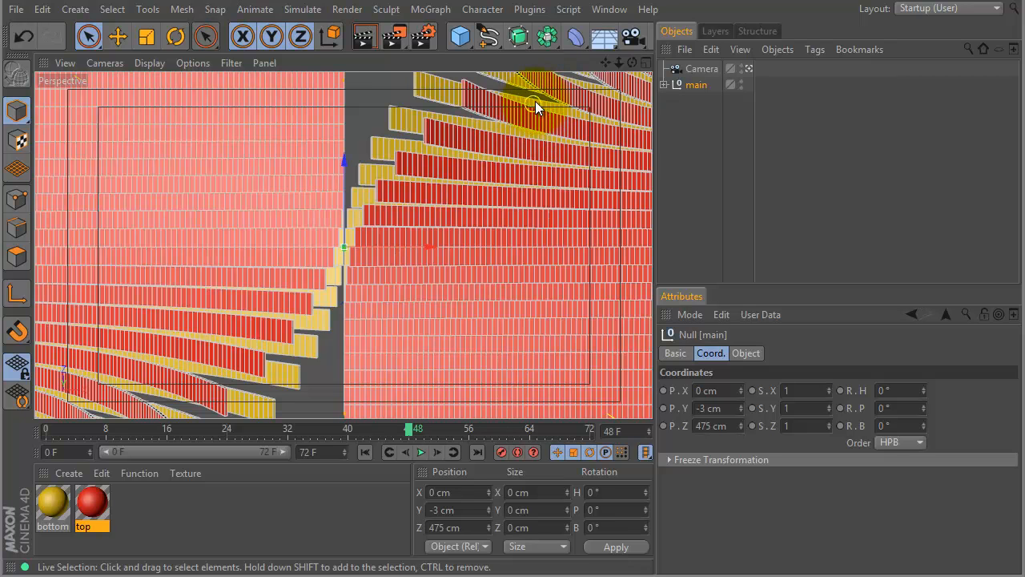
{"action": "left_click", "coordinate": [529, 10]}
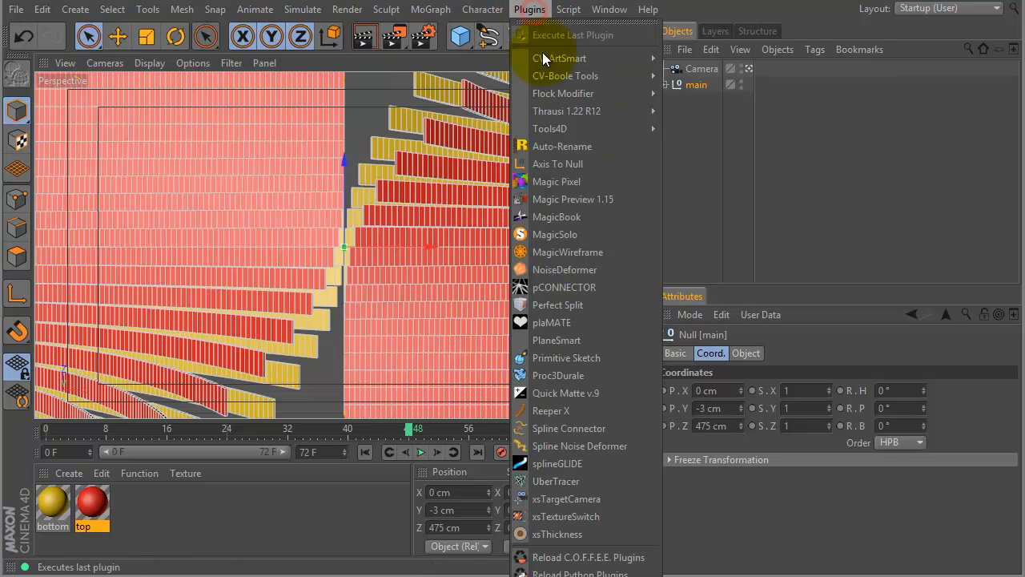
{"action": "left_click", "coordinate": [584, 325]}
{"action": "left_click_drag", "start_coordinate": [637, 208], "coordinate": [480, 102]}
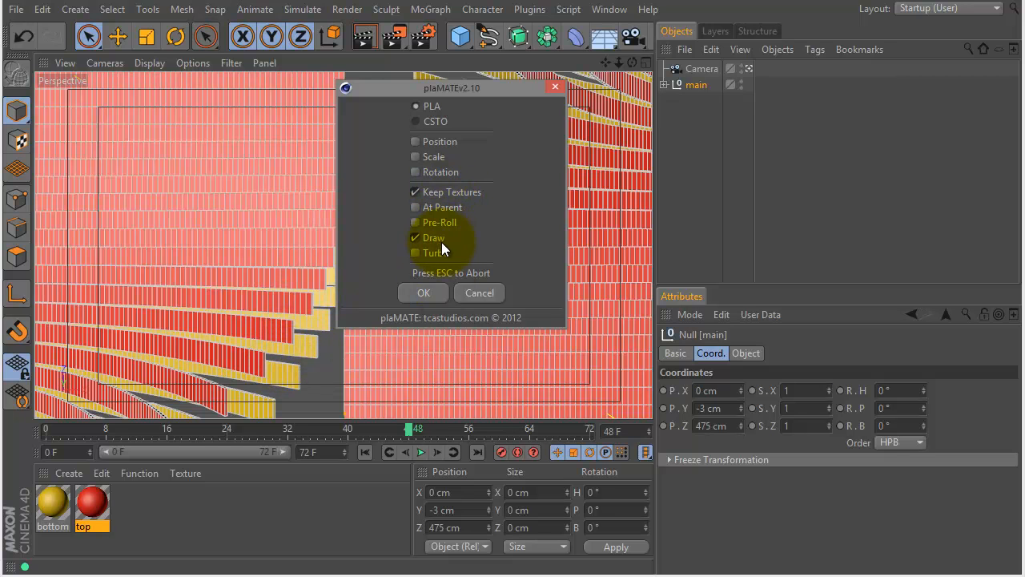
{"action": "left_click", "coordinate": [425, 293]}
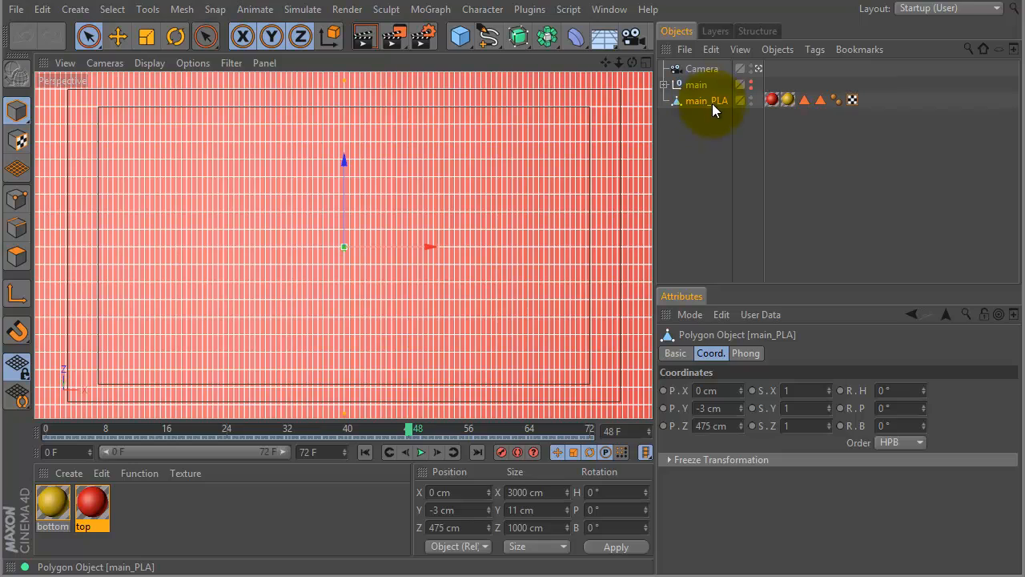
Examine the baked main_PLA object's animation, its polygon selection tags and the selections its two texture tags use.
{"action": "mouse_move", "coordinate": [409, 428]}
{"action": "left_mouse_down"}
{"action": "mouse_move", "coordinate": [247, 420]}
{"action": "mouse_move", "coordinate": [409, 420]}
{"action": "left_mouse_up"}
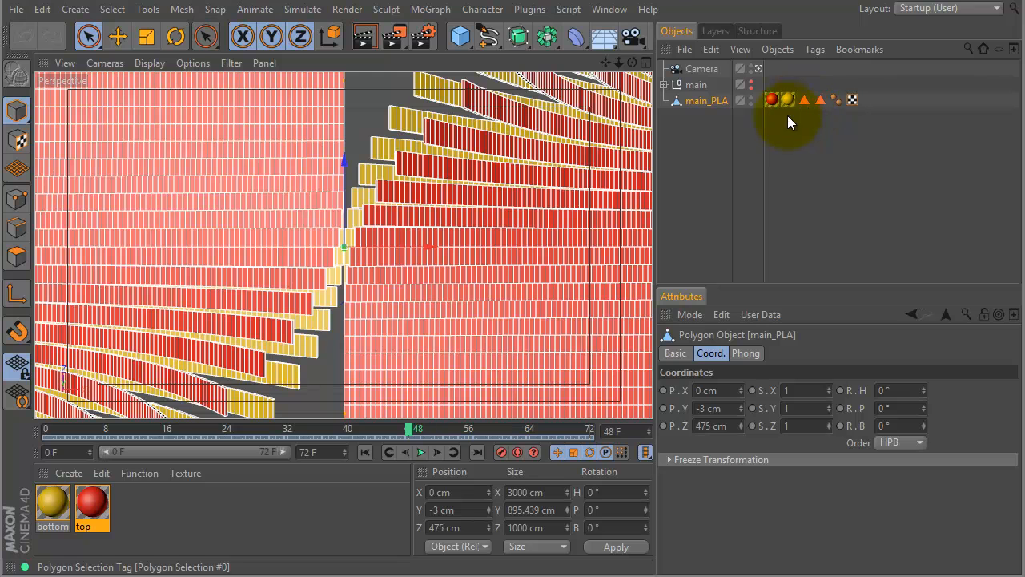
{"action": "left_click", "coordinate": [803, 100]}
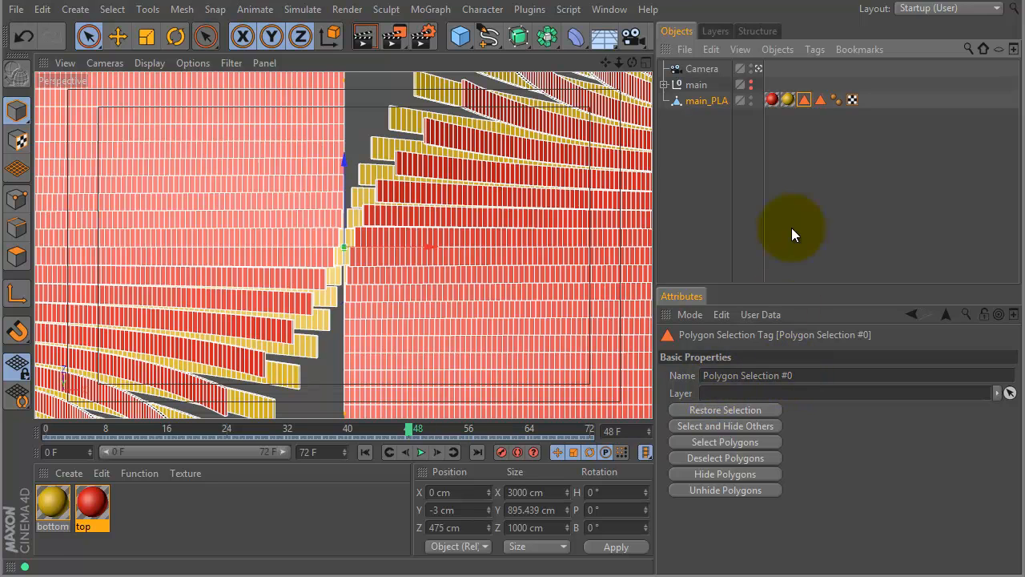
{"action": "left_click", "coordinate": [774, 102]}
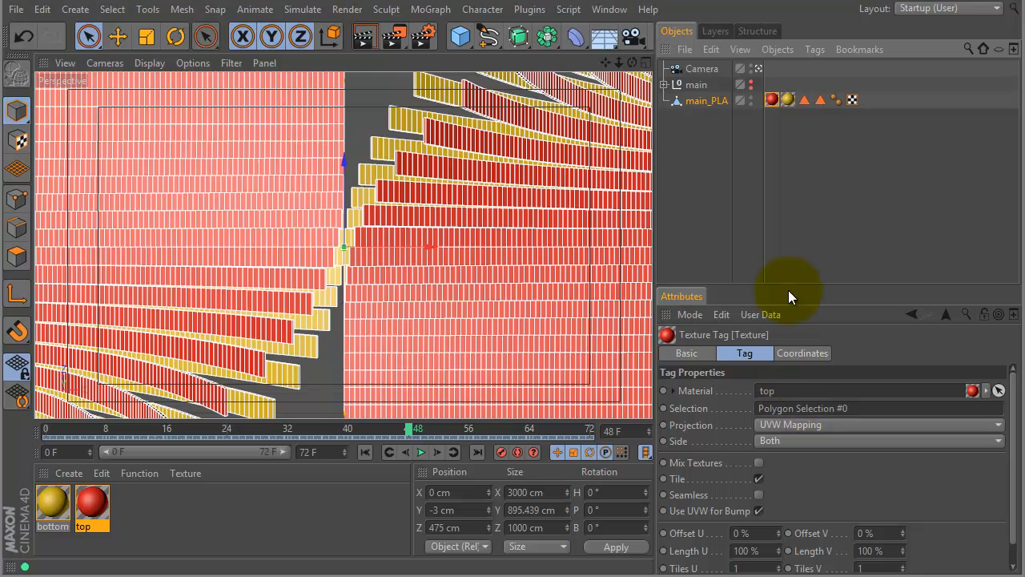
{"action": "left_click", "coordinate": [788, 99]}
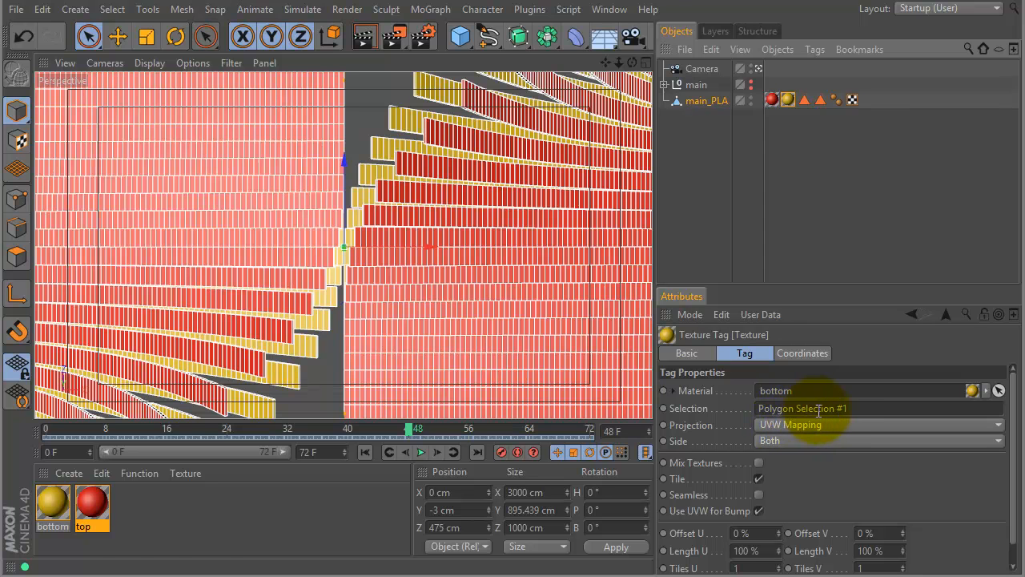
{"action": "left_click", "coordinate": [821, 100]}
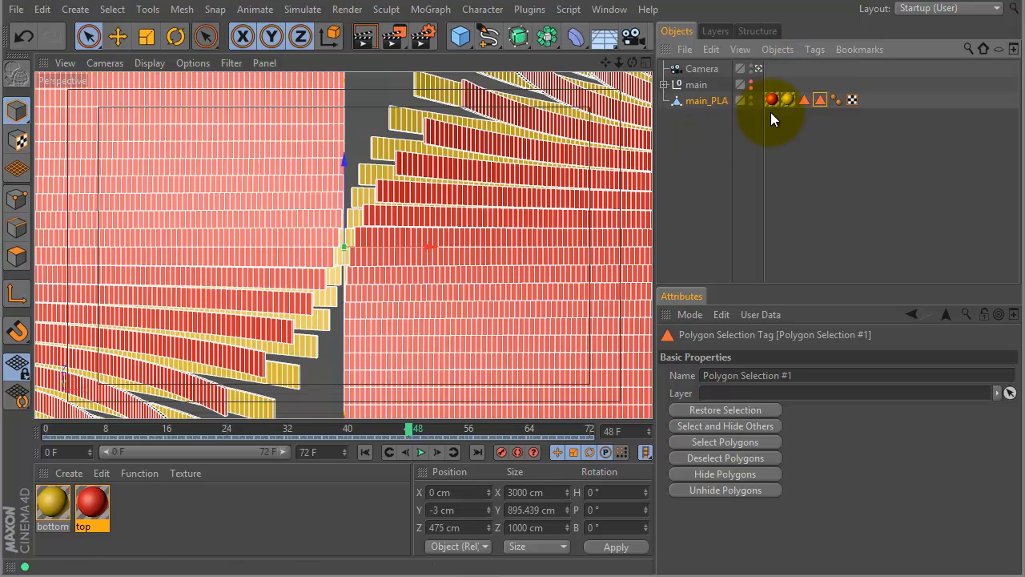
Add a Protection tag to the Camera object.
{"action": "left_click", "coordinate": [705, 70]}
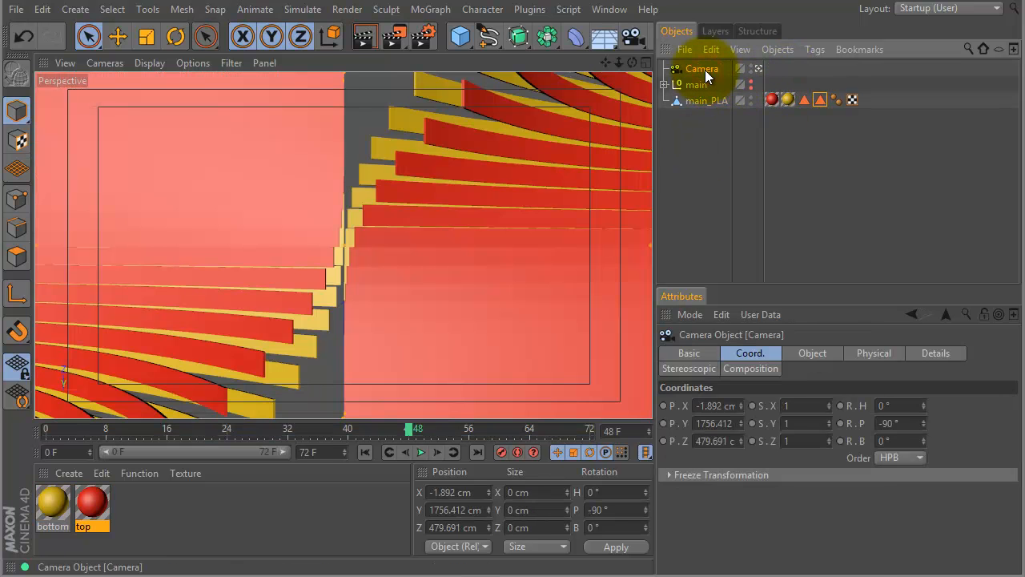
{"action": "right_click", "coordinate": [705, 70]}
{"action": "mouse_move", "coordinate": [782, 80]}
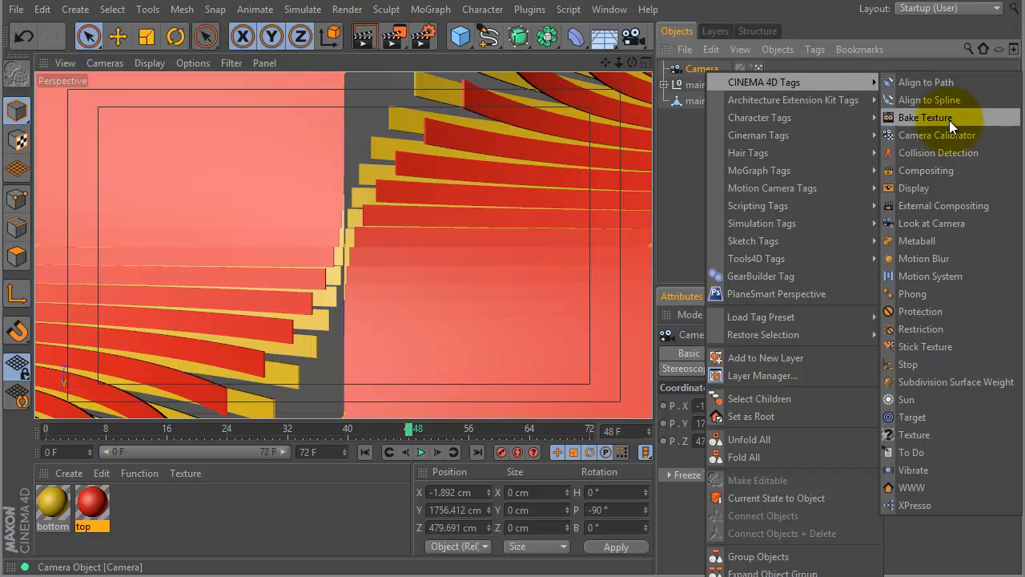
{"action": "left_click", "coordinate": [913, 310]}
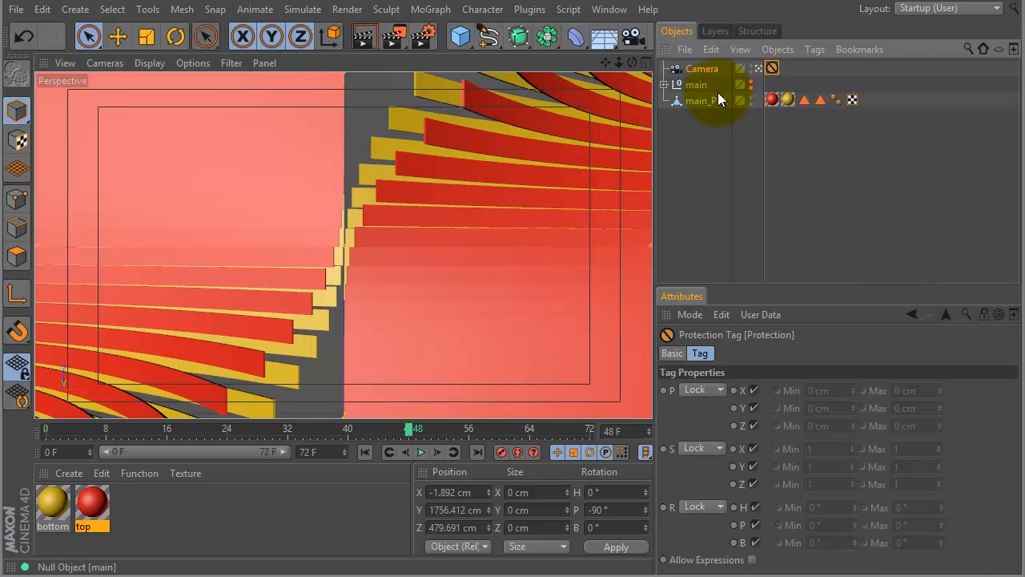
Leave the camera view, pull back to show all the strips and switch to the four-view layout with the mesh framed in Top view.
{"action": "left_click", "coordinate": [759, 69]}
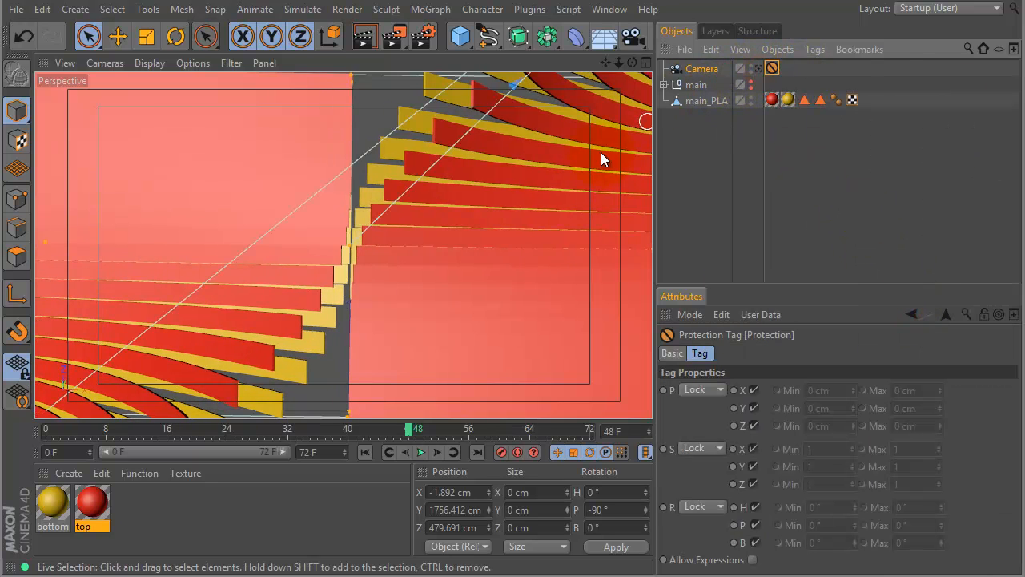
{"action": "left_click_drag", "start_coordinate": [531, 250], "coordinate": [400, 269], "text": "alt"}
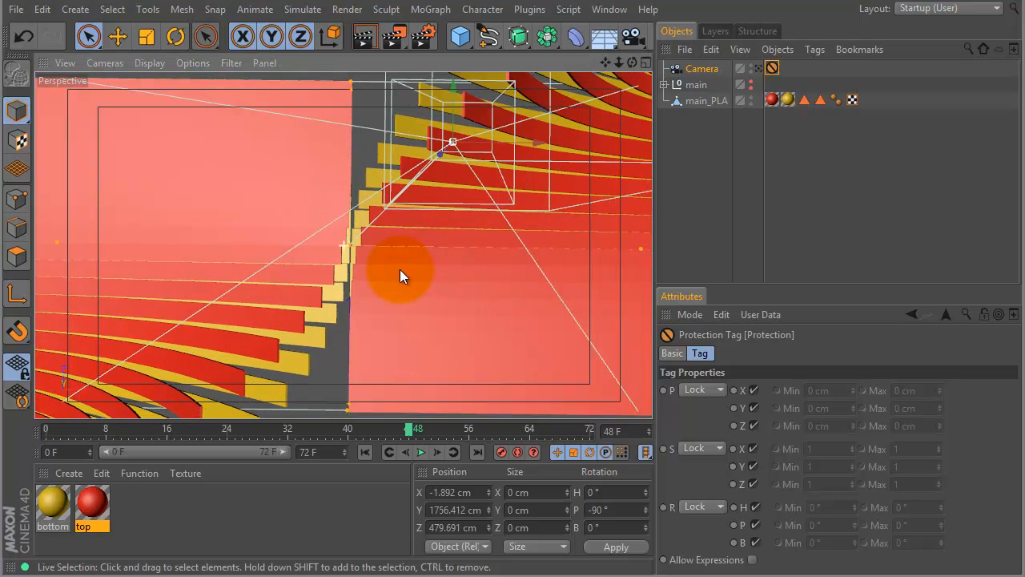
{"action": "left_click", "coordinate": [685, 183]}
{"action": "right_click_drag", "start_coordinate": [500, 206], "coordinate": [412, 211], "text": "alt"}
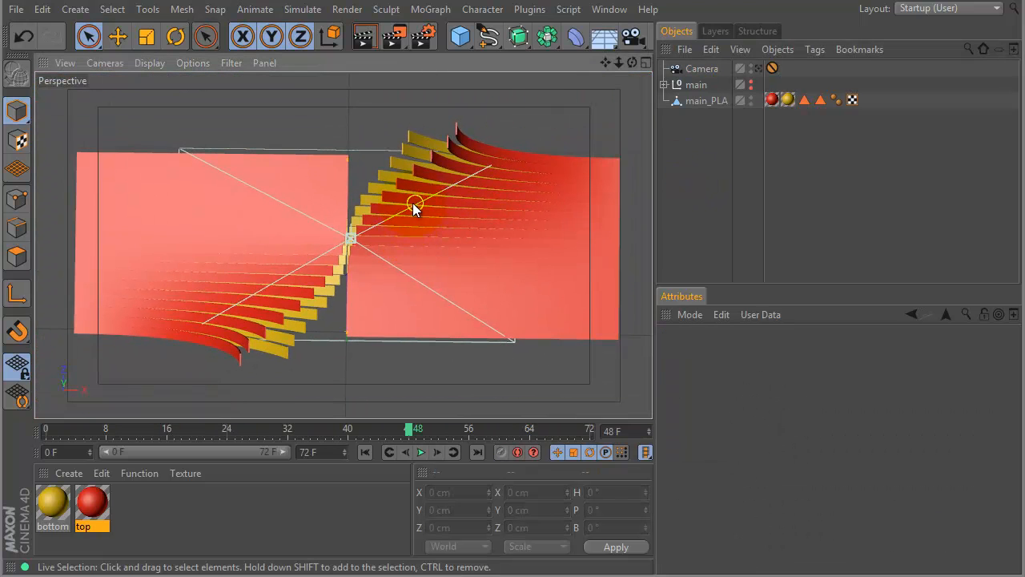
{"action": "middle_click", "coordinate": [407, 206]}
{"action": "right_click_drag", "start_coordinate": [594, 130], "coordinate": [505, 165], "text": "alt"}
{"action": "middle_click_drag", "start_coordinate": [533, 163], "coordinate": [537, 199], "text": "alt"}
{"action": "right_click_drag", "start_coordinate": [577, 169], "coordinate": [541, 176], "text": "alt"}
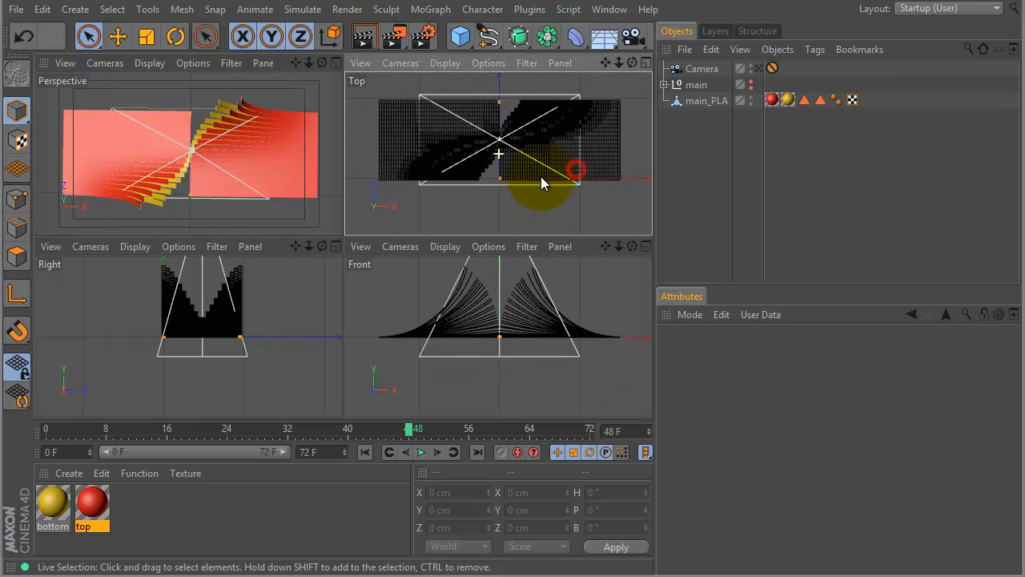
Go to frame 72 and select the polygons across main_PLA in Top view in polygon mode, using Live Selection with a radius of 50.
{"action": "left_click", "coordinate": [681, 101]}
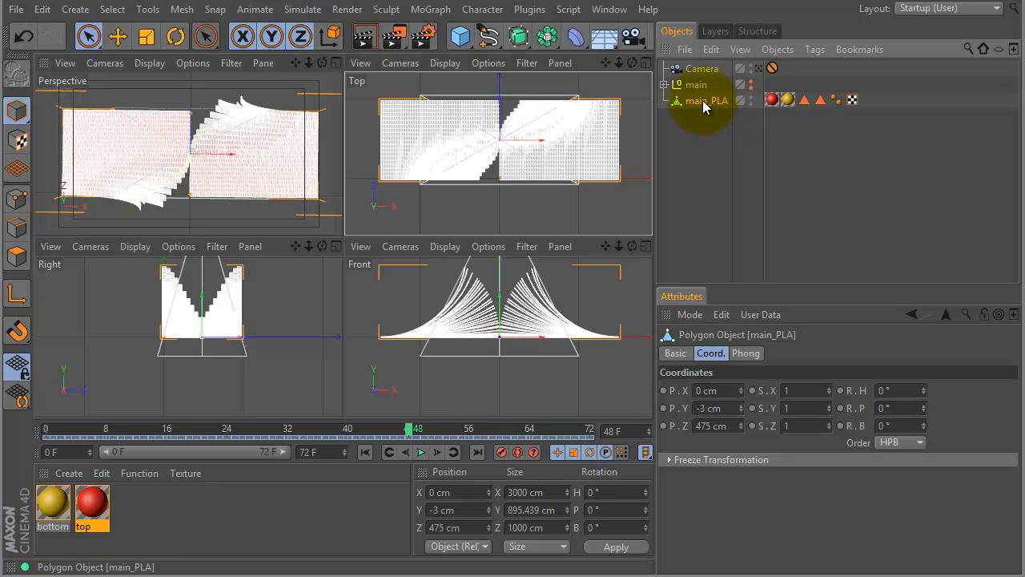
{"action": "left_click", "coordinate": [88, 36]}
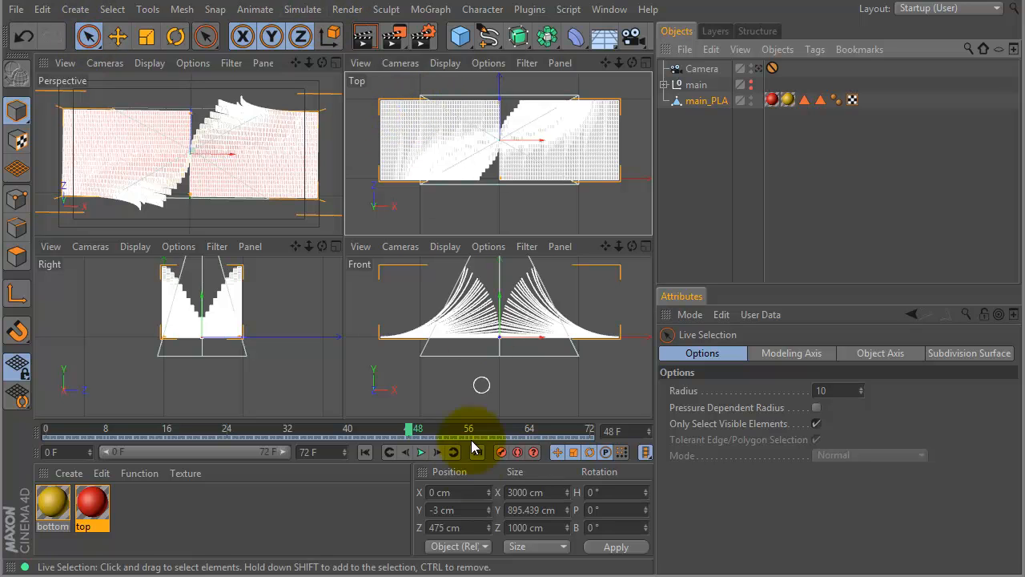
{"action": "left_click_drag", "start_coordinate": [499, 428], "coordinate": [605, 427]}
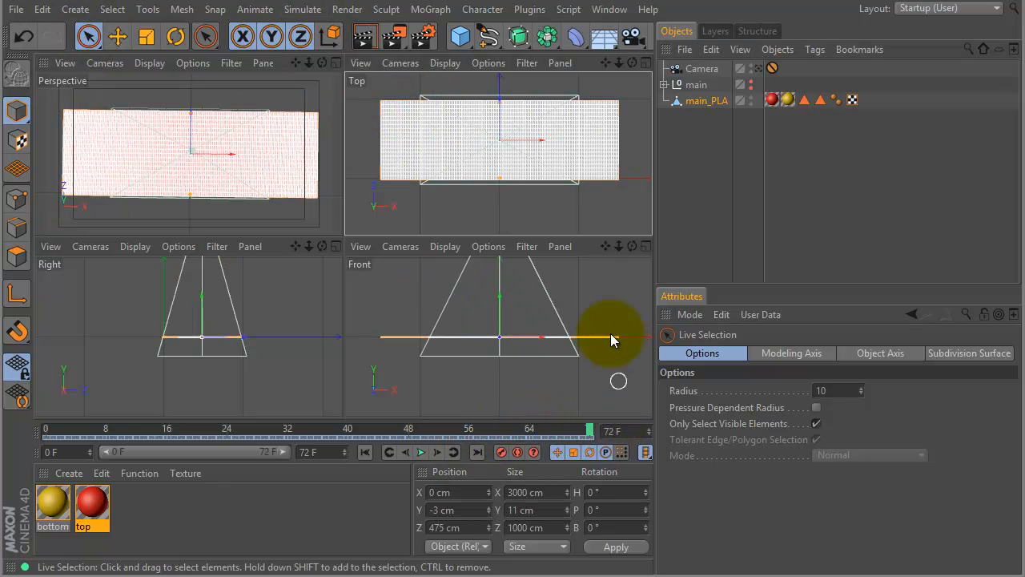
{"action": "middle_click_drag", "start_coordinate": [393, 109], "coordinate": [393, 108]}
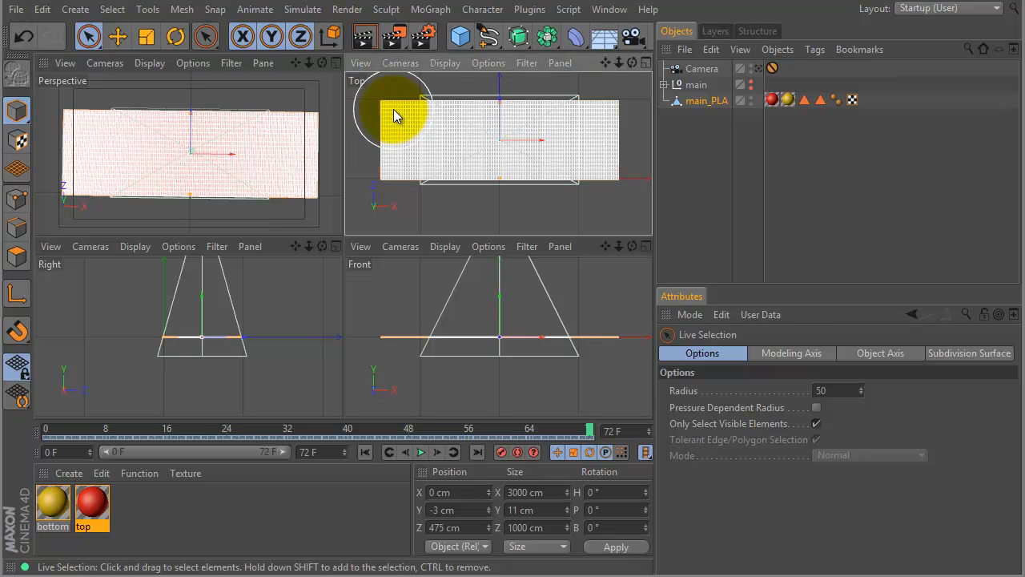
{"action": "left_click", "coordinate": [409, 139]}
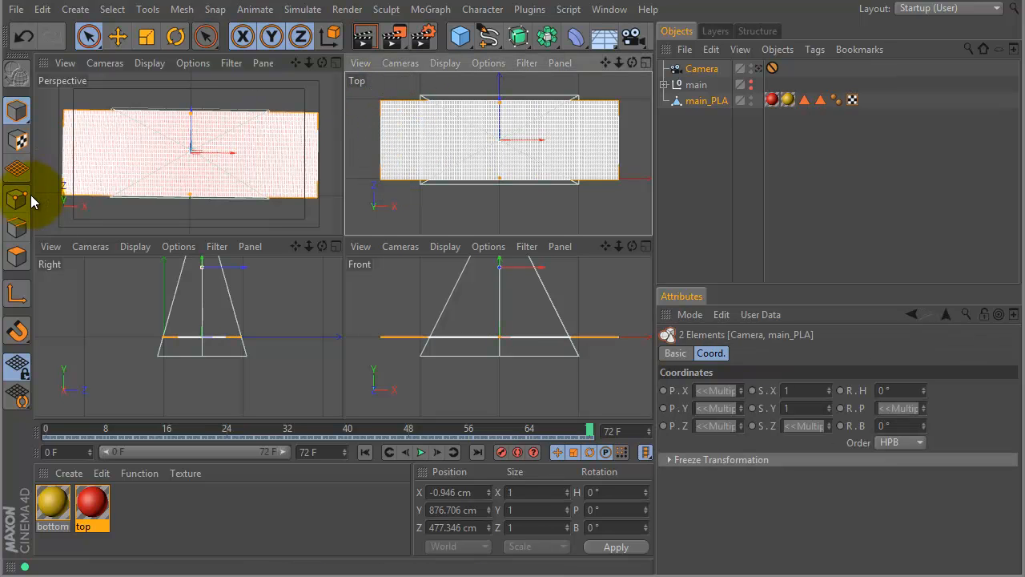
{"action": "left_click", "coordinate": [17, 255]}
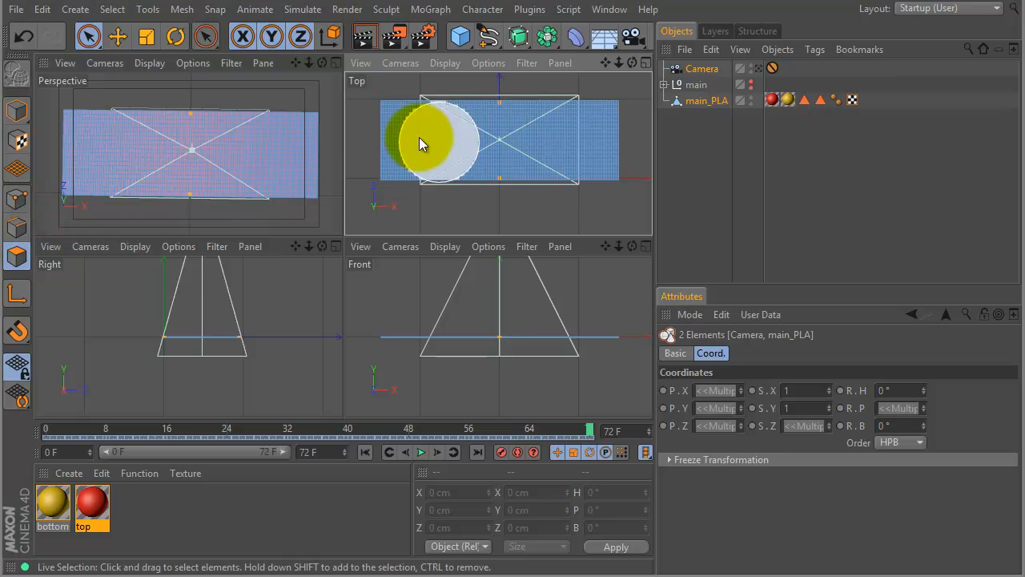
{"action": "mouse_move", "coordinate": [396, 113]}
{"action": "left_mouse_down"}
{"action": "mouse_move", "coordinate": [477, 162]}
{"action": "mouse_move", "coordinate": [584, 165]}
{"action": "mouse_move", "coordinate": [584, 116]}
{"action": "mouse_move", "coordinate": [433, 113]}
{"action": "mouse_move", "coordinate": [414, 150]}
{"action": "mouse_move", "coordinate": [464, 202]}
{"action": "mouse_move", "coordinate": [457, 157]}
{"action": "left_mouse_up"}
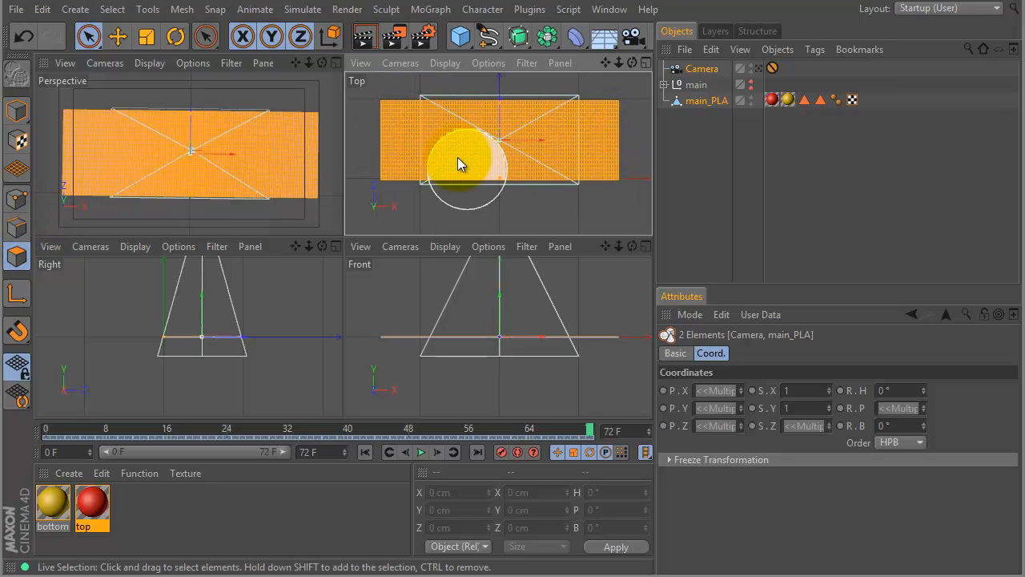
Store main_PLA's selected polygons in a new polygon selection tag named "texture overlay".
{"action": "left_click", "coordinate": [699, 102]}
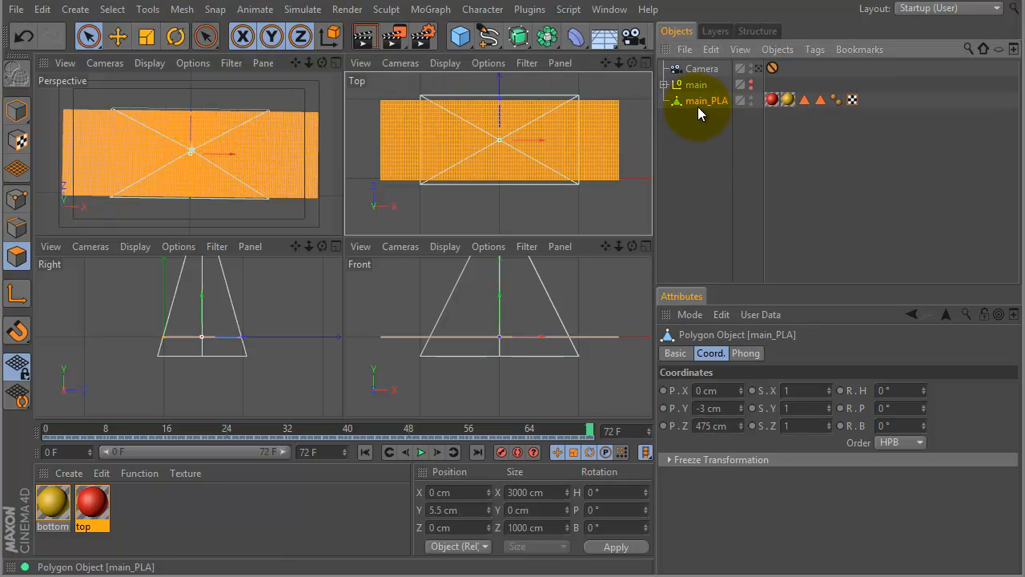
{"action": "left_click", "coordinate": [113, 10]}
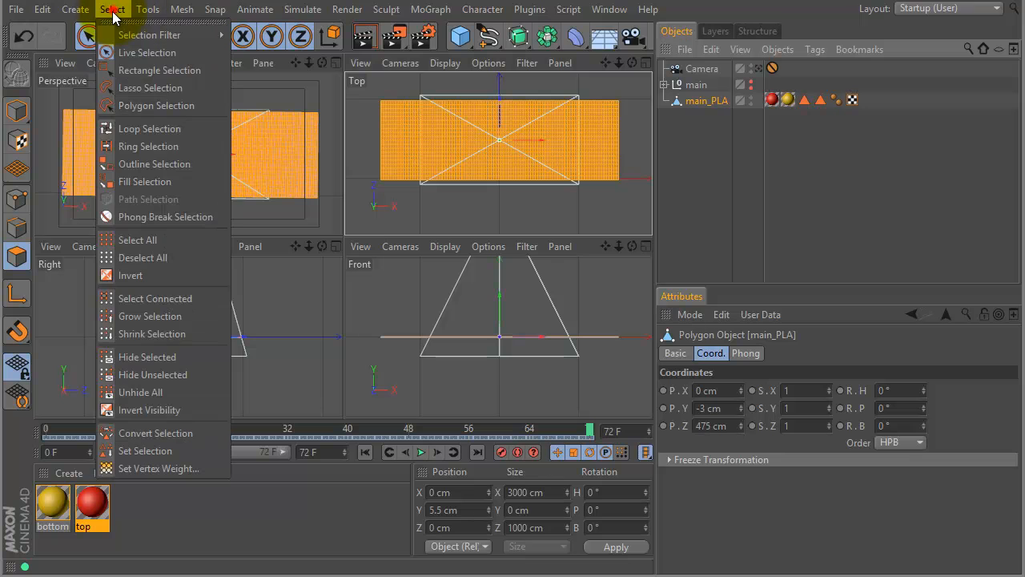
{"action": "left_click", "coordinate": [151, 450]}
{"action": "left_click", "coordinate": [781, 375]}
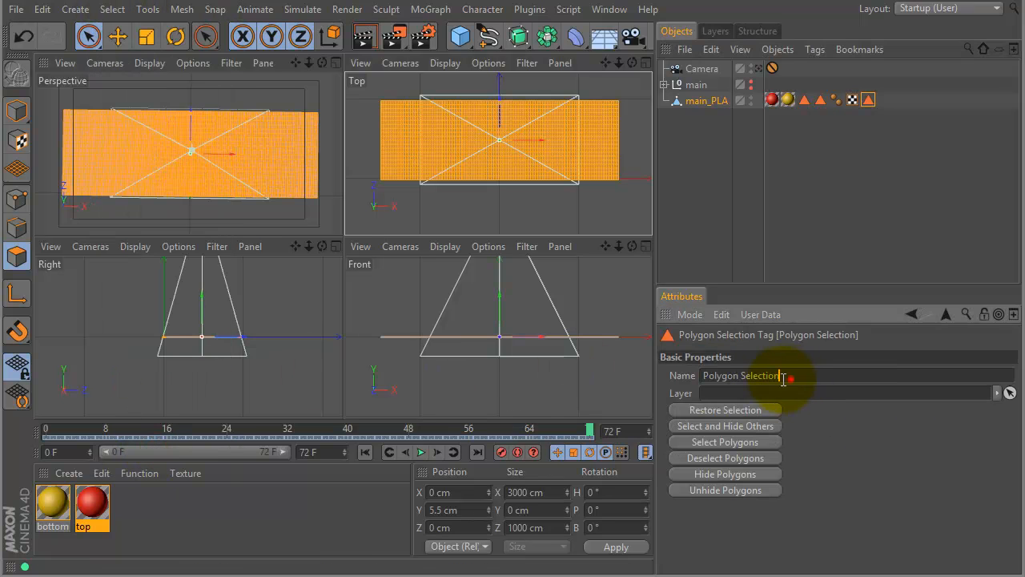
{"action": "double_click", "coordinate": [783, 377]}
{"action": "type", "text": "tex"}
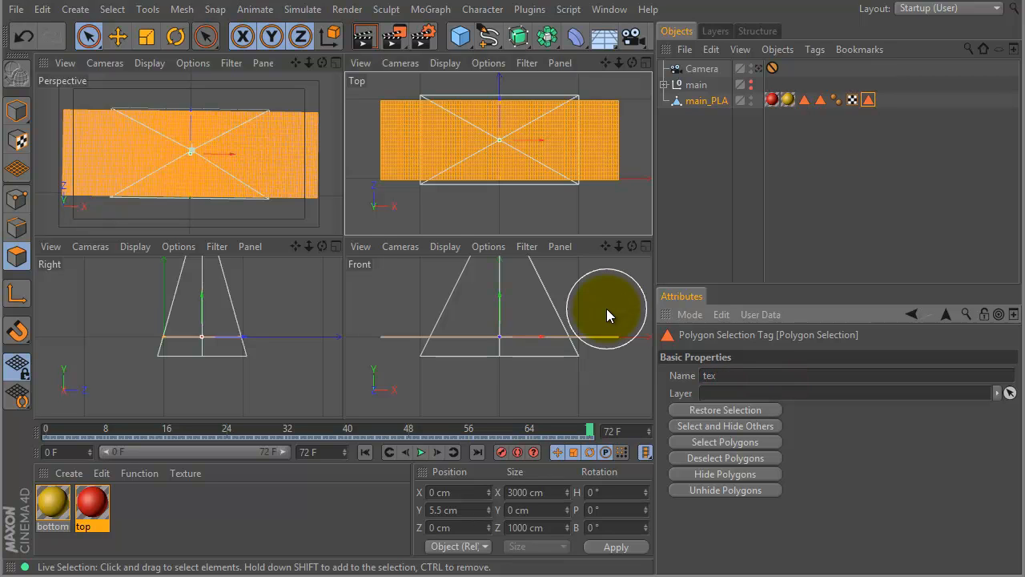
{"action": "type", "text": "ture overlay"}
{"action": "left_click", "coordinate": [842, 440]}
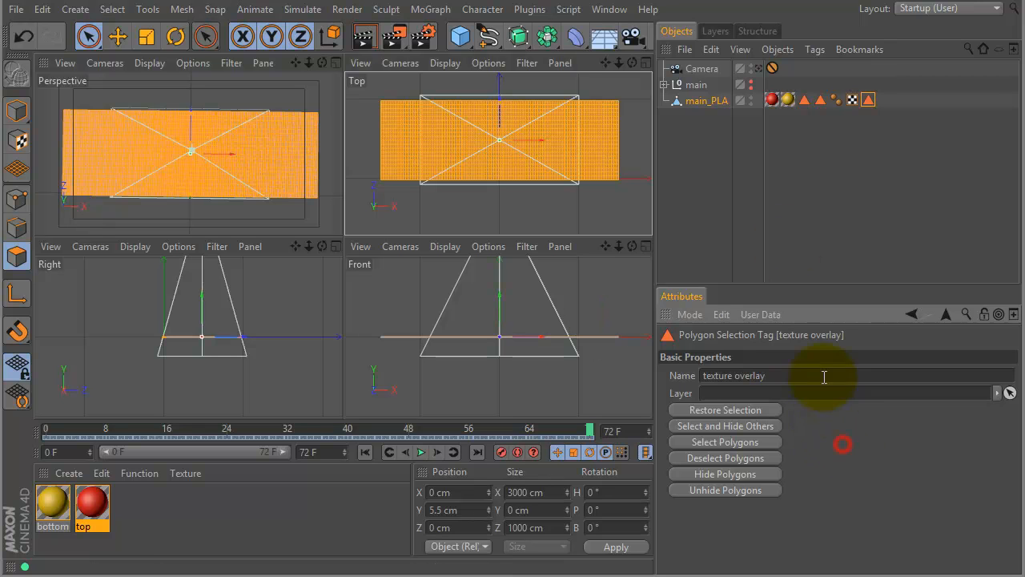
Reselect main_PLA, maximize the Perspective view and look through the scene's Camera.
{"action": "left_click", "coordinate": [711, 141]}
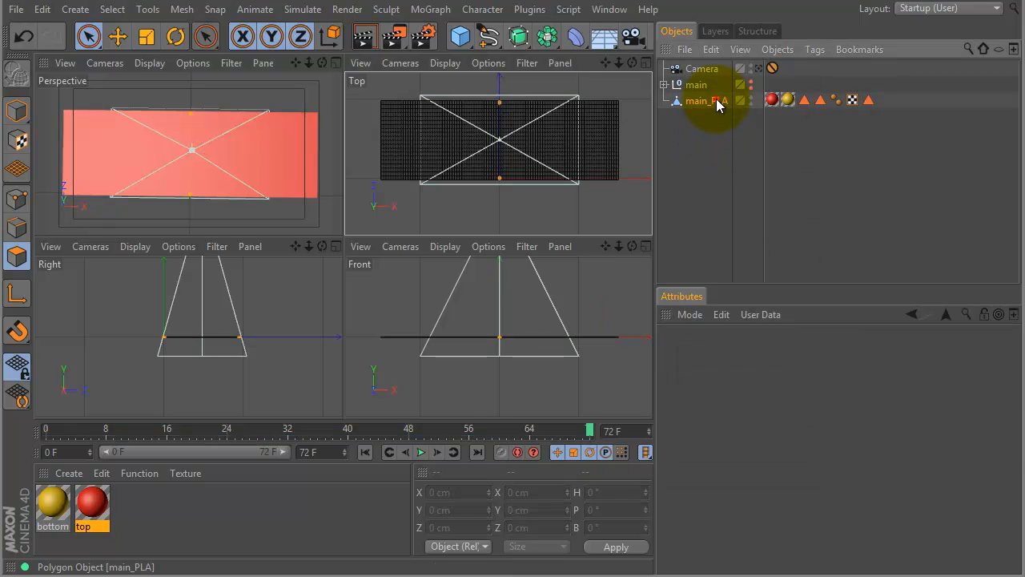
{"action": "left_click", "coordinate": [714, 100]}
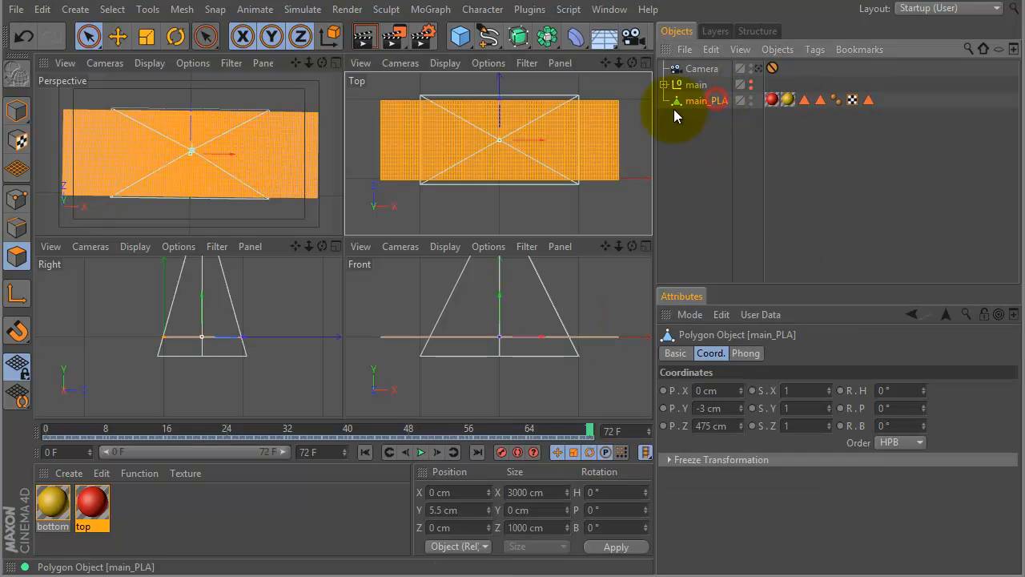
{"action": "middle_click", "coordinate": [496, 140]}
{"action": "key", "text": "F1"}
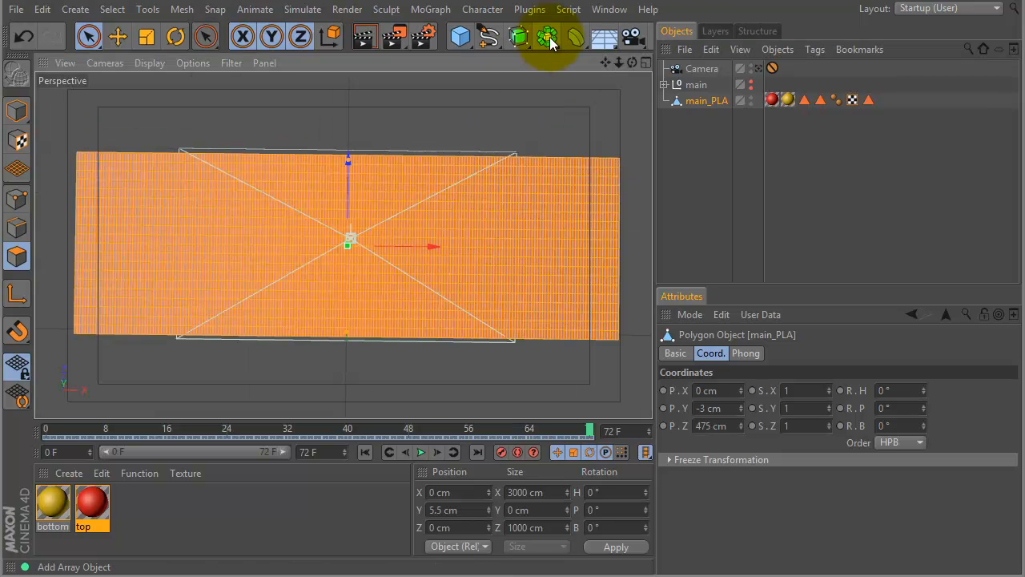
{"action": "left_click", "coordinate": [758, 69]}
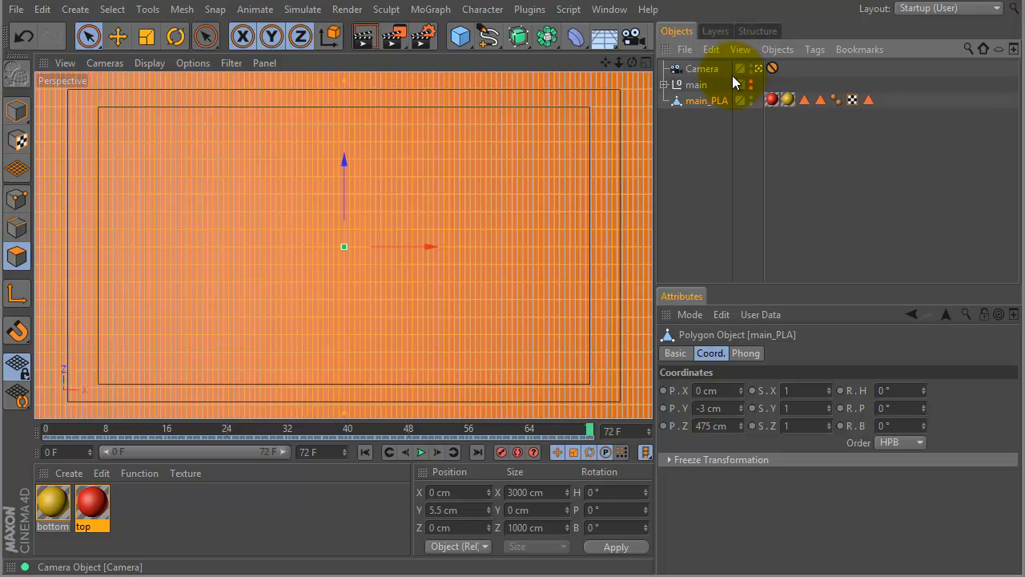
Return to model mode and reduce the Live Selection radius to 10.
{"action": "left_click", "coordinate": [139, 530]}
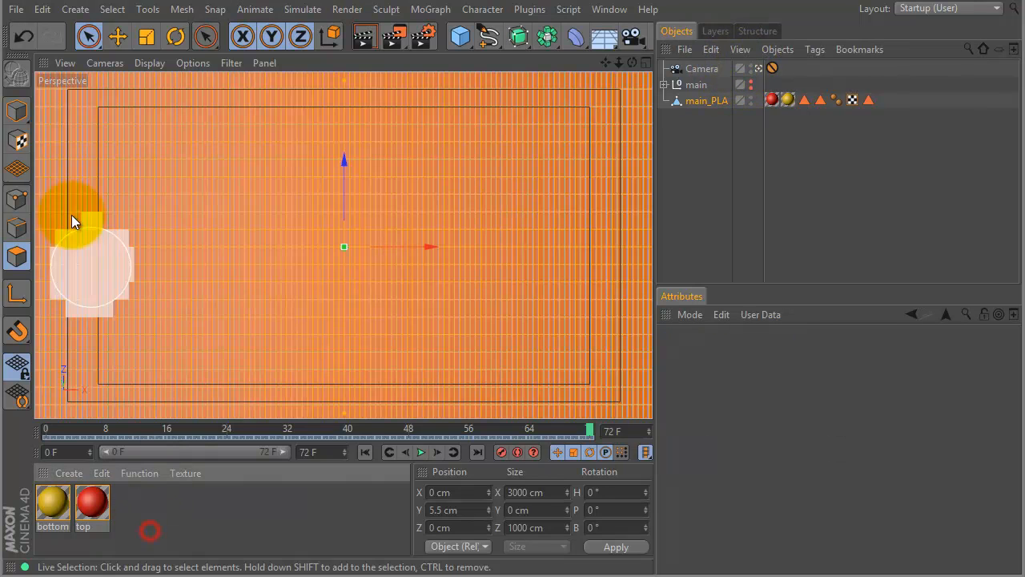
{"action": "left_click", "coordinate": [17, 109]}
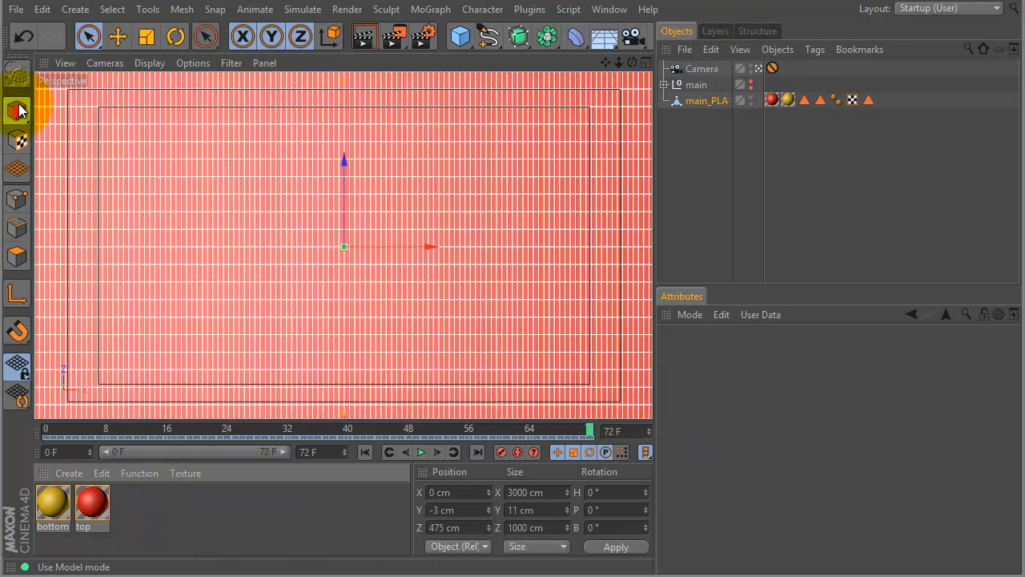
{"action": "left_click", "coordinate": [89, 36]}
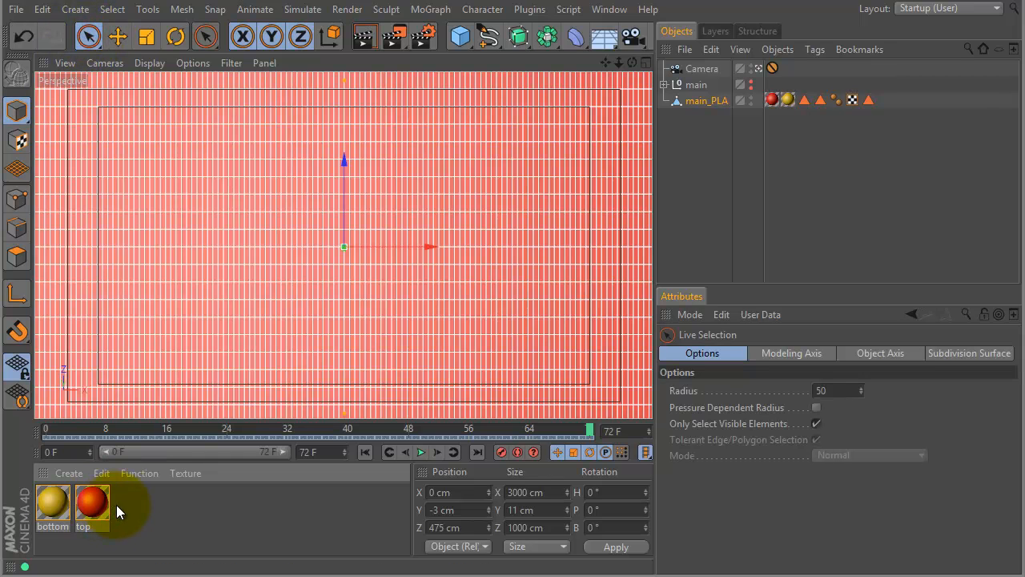
{"action": "middle_click_drag", "start_coordinate": [262, 239], "coordinate": [260, 256]}
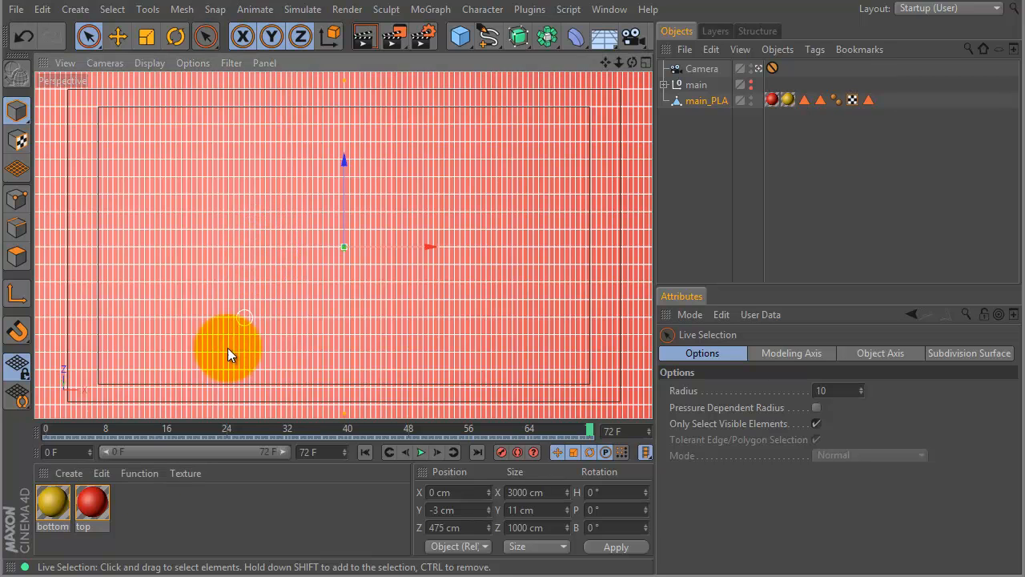
Create a new material and name it "texture overlay".
{"action": "double_click", "coordinate": [137, 511]}
{"action": "double_click", "coordinate": [52, 527]}
{"action": "type", "text": "texture ov"}
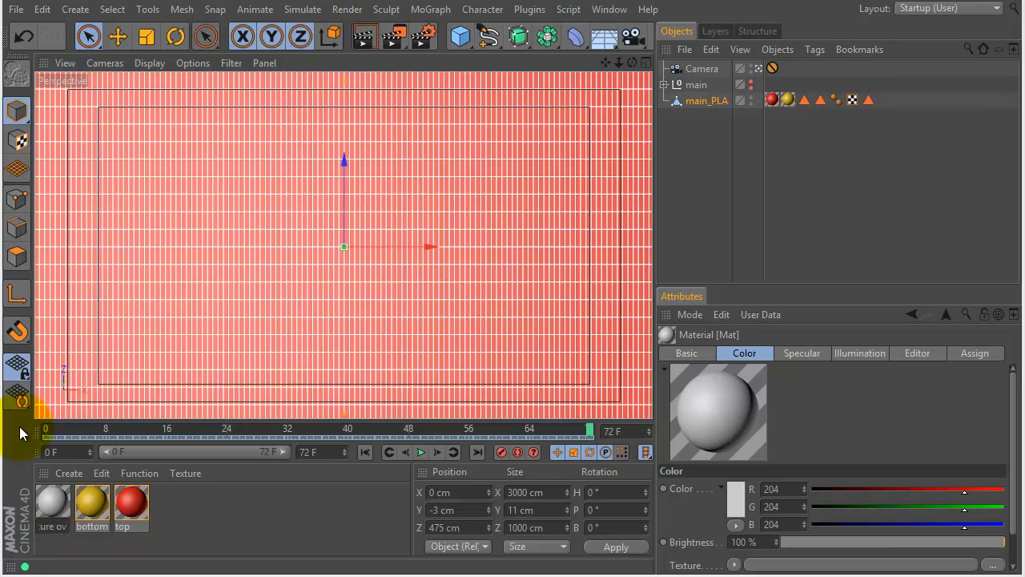
{"action": "type", "text": "erlay"}
{"action": "key", "text": "Return"}
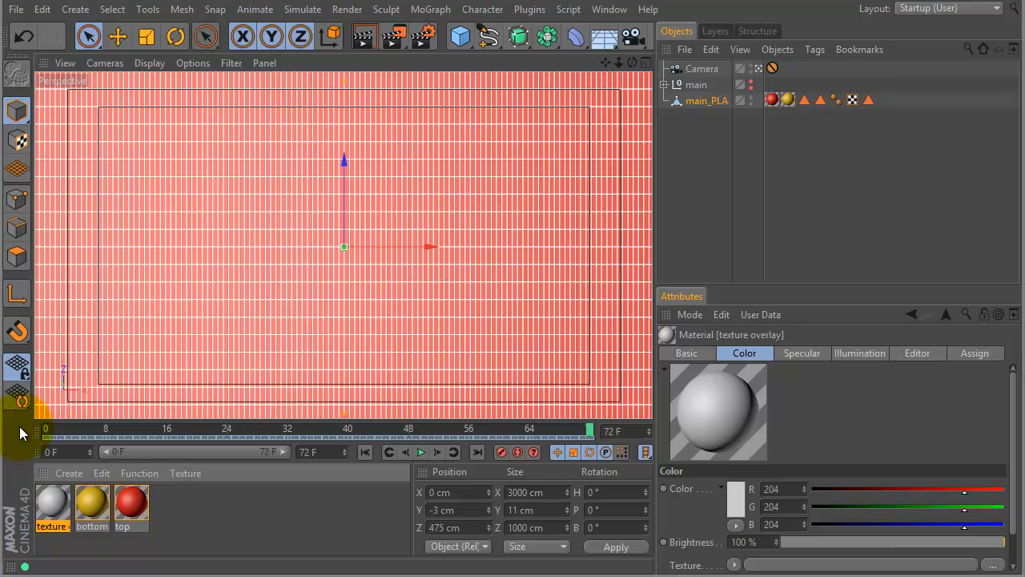
Load wallpaper.png from the Desktop as the color texture of the texture overlay material and close its editor.
{"action": "double_click", "coordinate": [46, 502]}
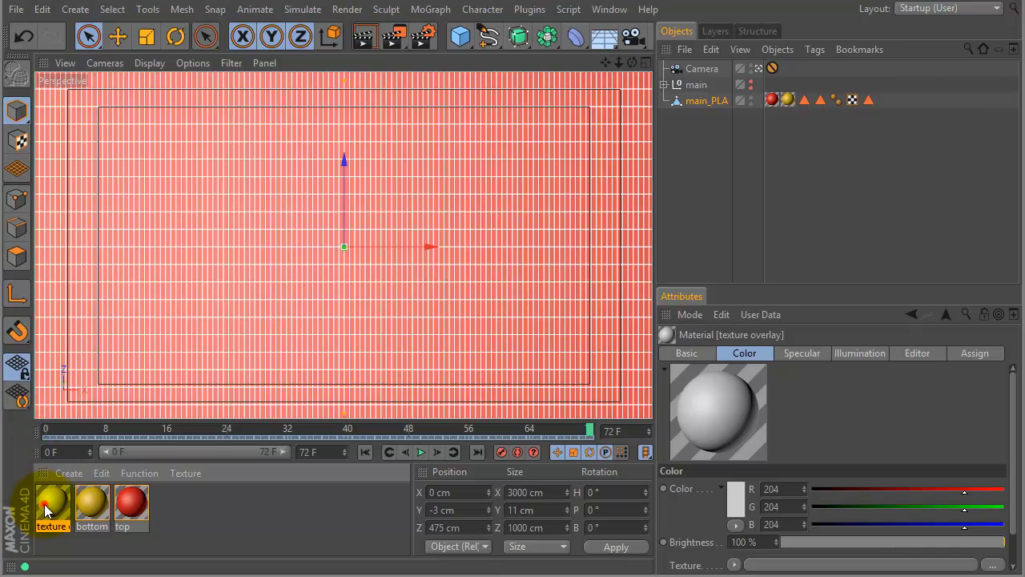
{"action": "left_click_drag", "start_coordinate": [286, 0], "coordinate": [491, 75]}
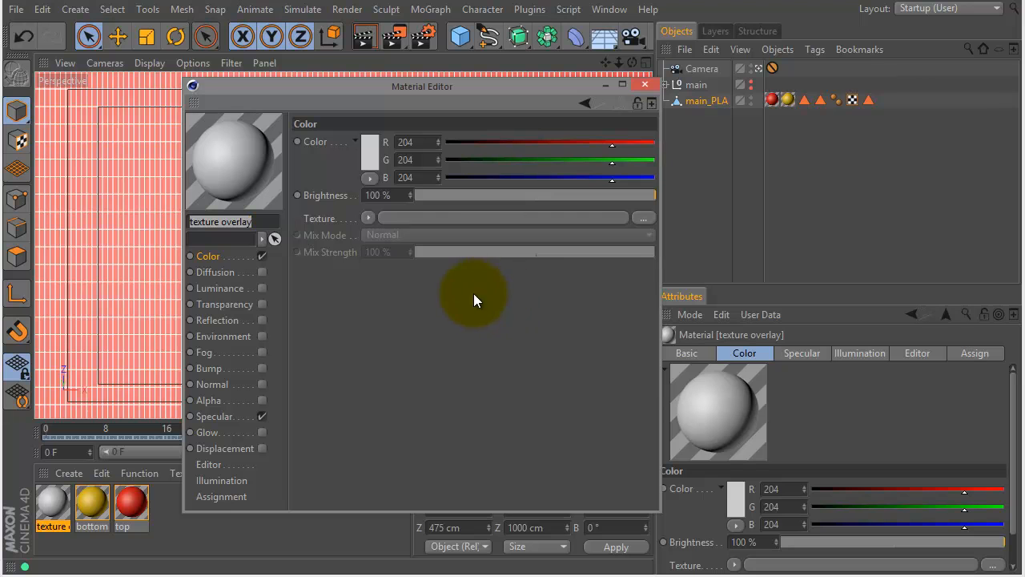
{"action": "left_click", "coordinate": [642, 217]}
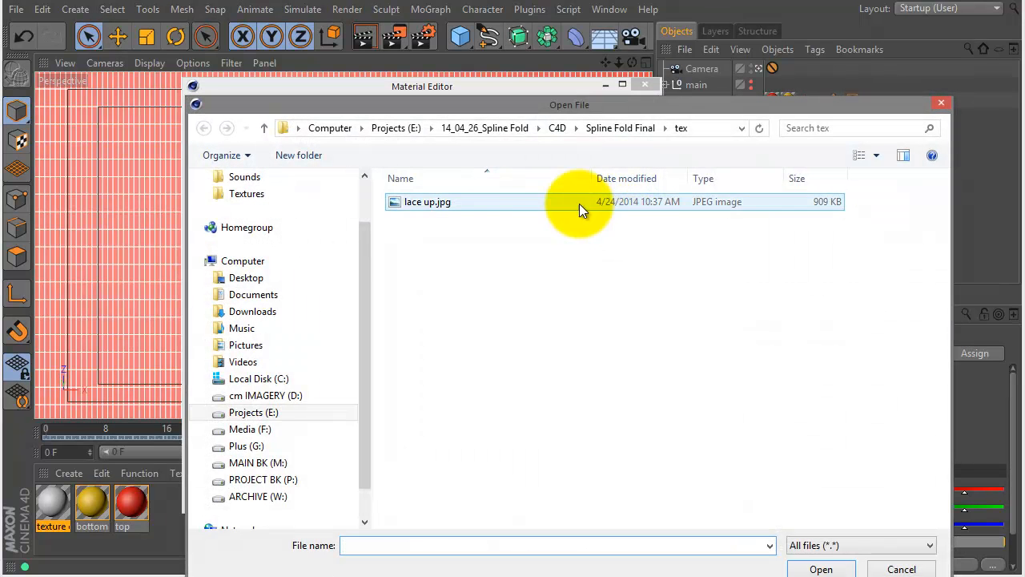
{"action": "left_click_drag", "start_coordinate": [363, 250], "coordinate": [337, 183]}
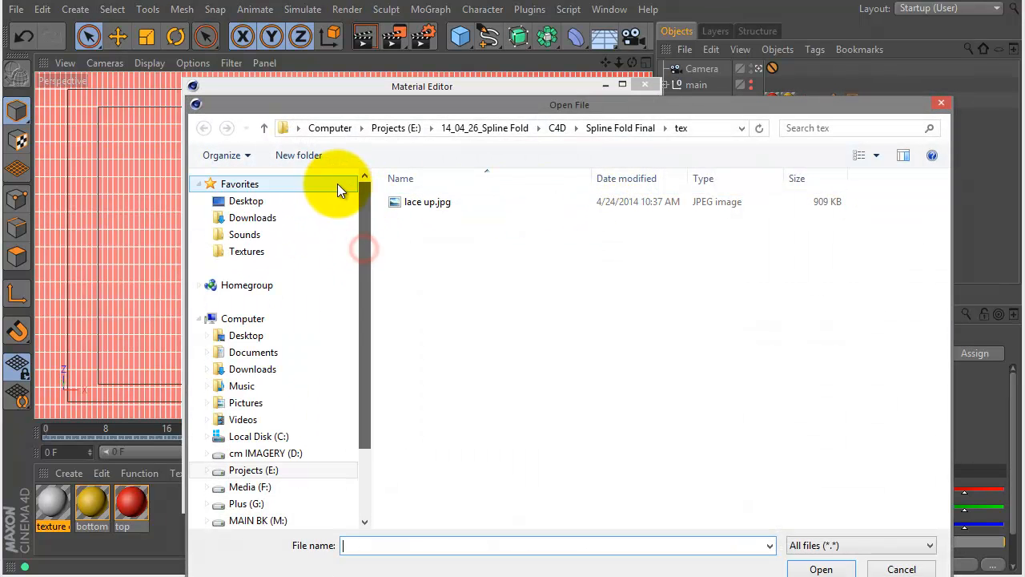
{"action": "left_click", "coordinate": [254, 205]}
{"action": "left_click", "coordinate": [638, 277]}
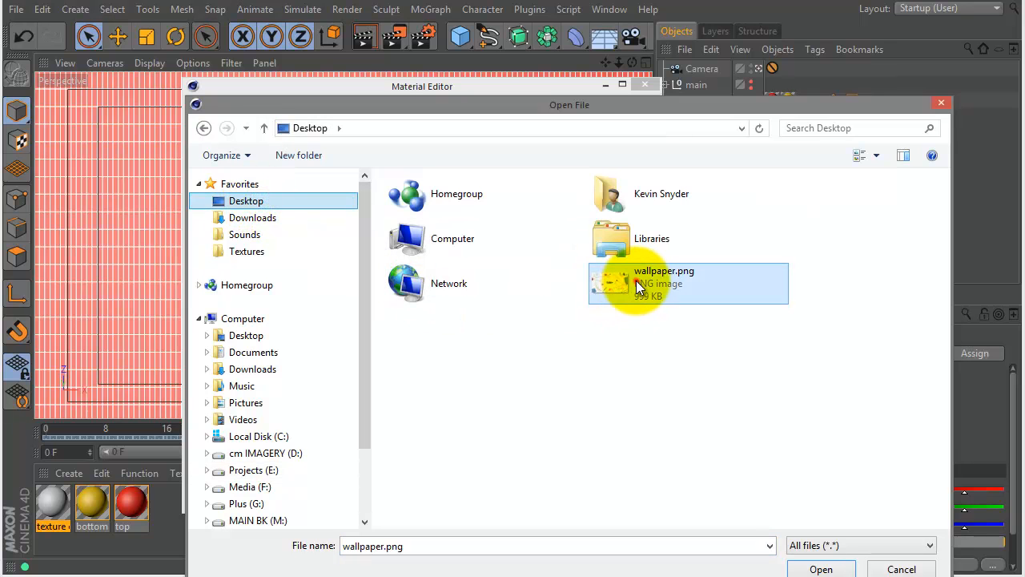
{"action": "left_click", "coordinate": [821, 568]}
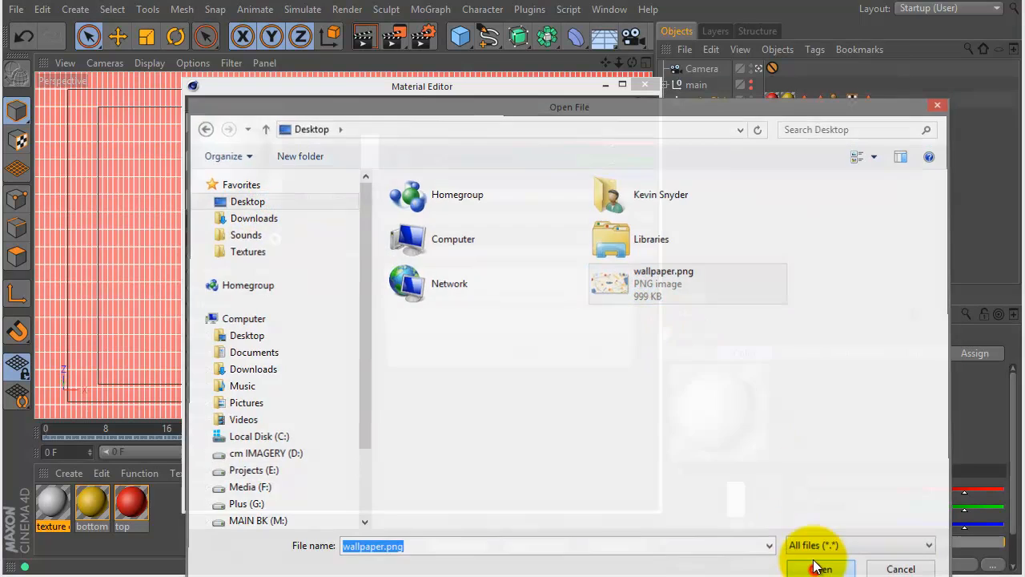
{"action": "left_click", "coordinate": [591, 349]}
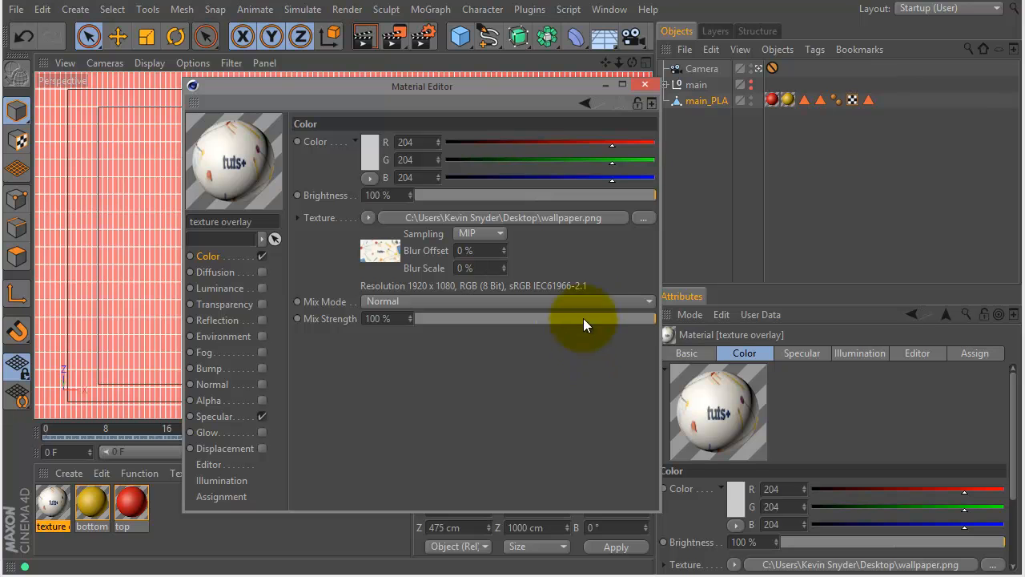
{"action": "left_click", "coordinate": [643, 84]}
Apply the texture overlay material to main_PLA and restrict its texture tag to the texture overlay polygon selection.
{"action": "left_click_drag", "start_coordinate": [48, 508], "coordinate": [695, 100]}
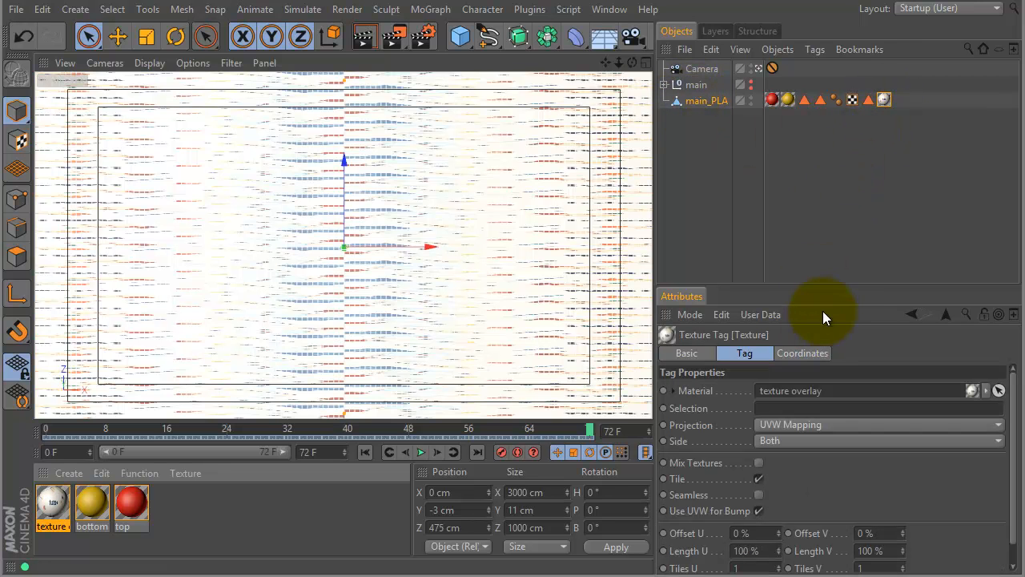
{"action": "left_click_drag", "start_coordinate": [840, 286], "coordinate": [847, 172]}
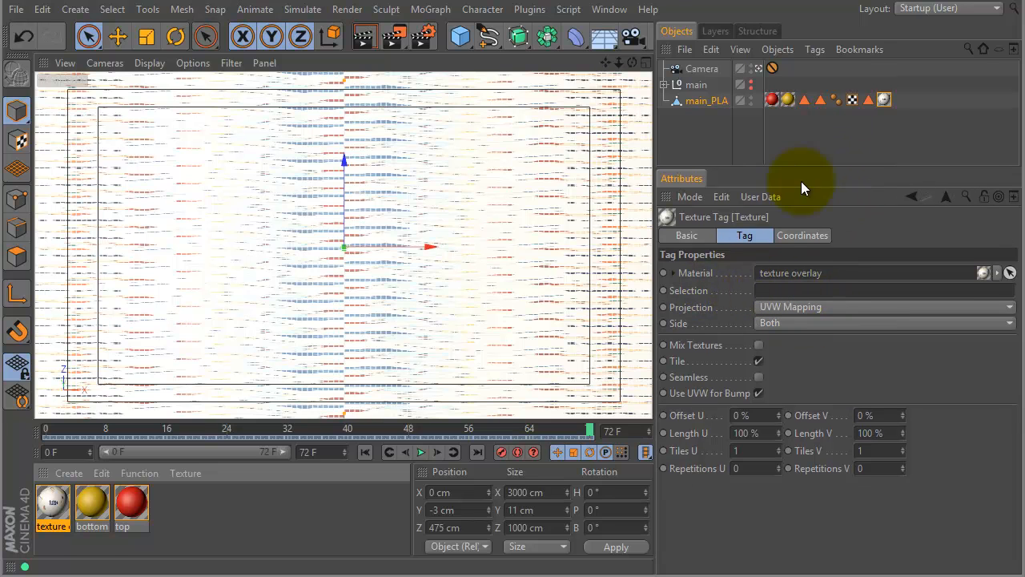
{"action": "left_click_drag", "start_coordinate": [870, 100], "coordinate": [788, 286]}
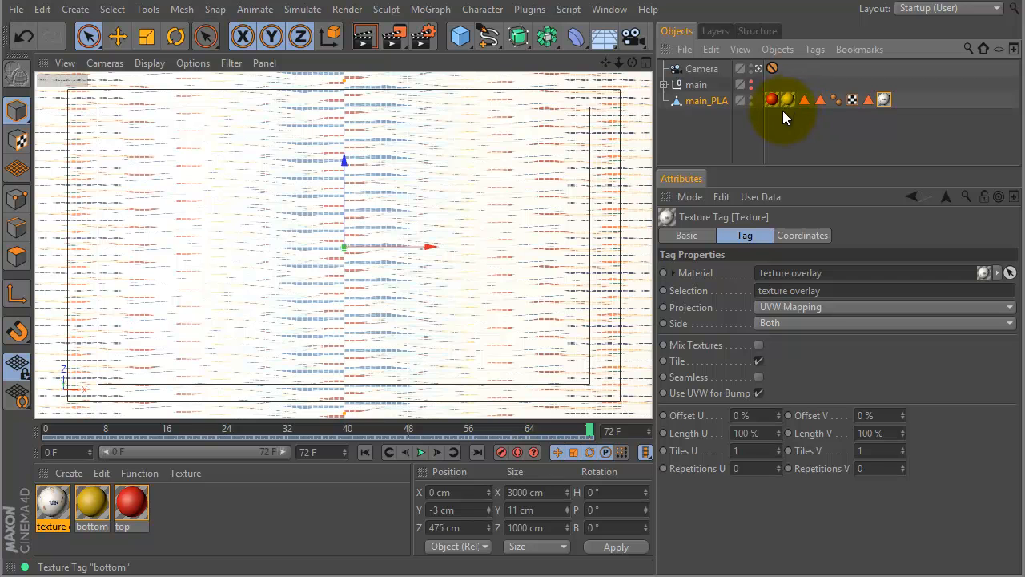
Set the texture overlay tag's projection to Flat and turn off tiling.
{"action": "left_click", "coordinate": [819, 310]}
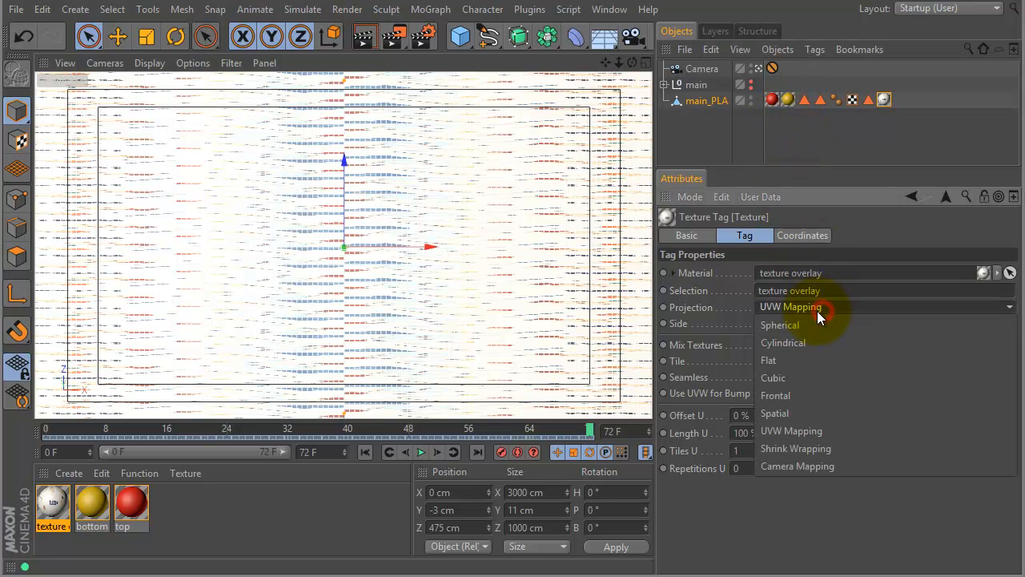
{"action": "left_click", "coordinate": [803, 355]}
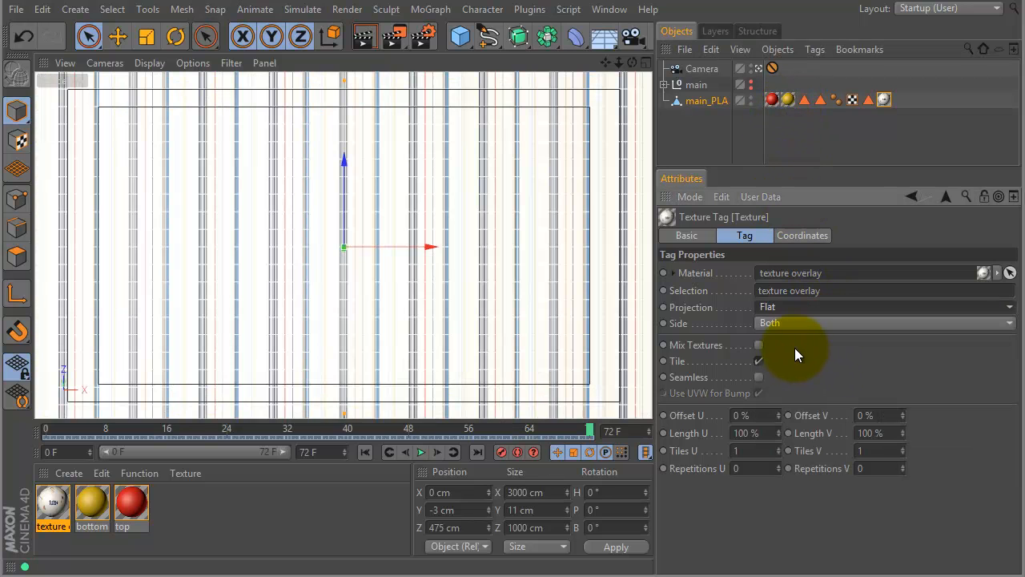
{"action": "left_click", "coordinate": [757, 362]}
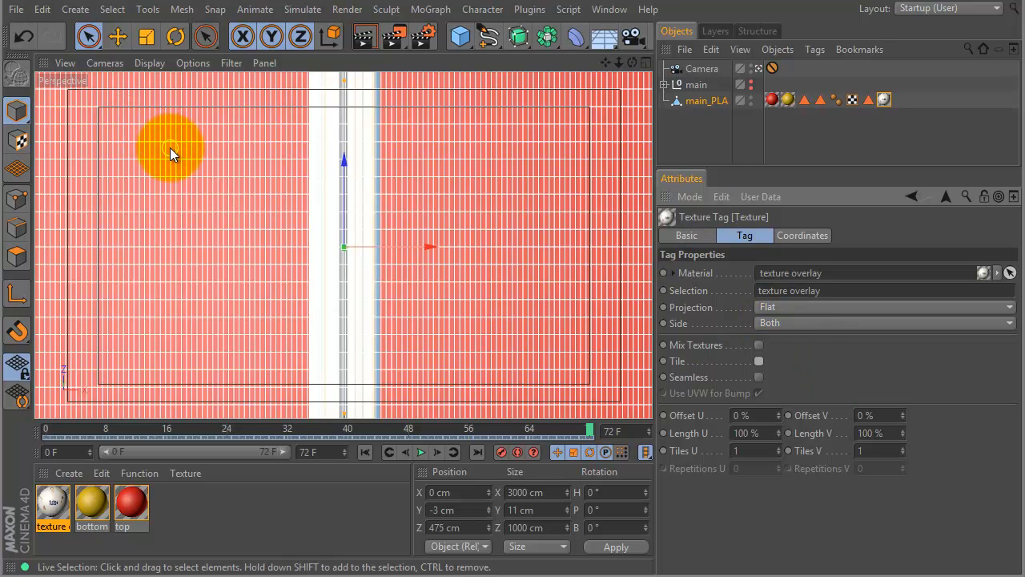
Switch to texture mode and turn off the selected-object wireframe in the Perspective viewport's display settings.
{"action": "left_click", "coordinate": [19, 141]}
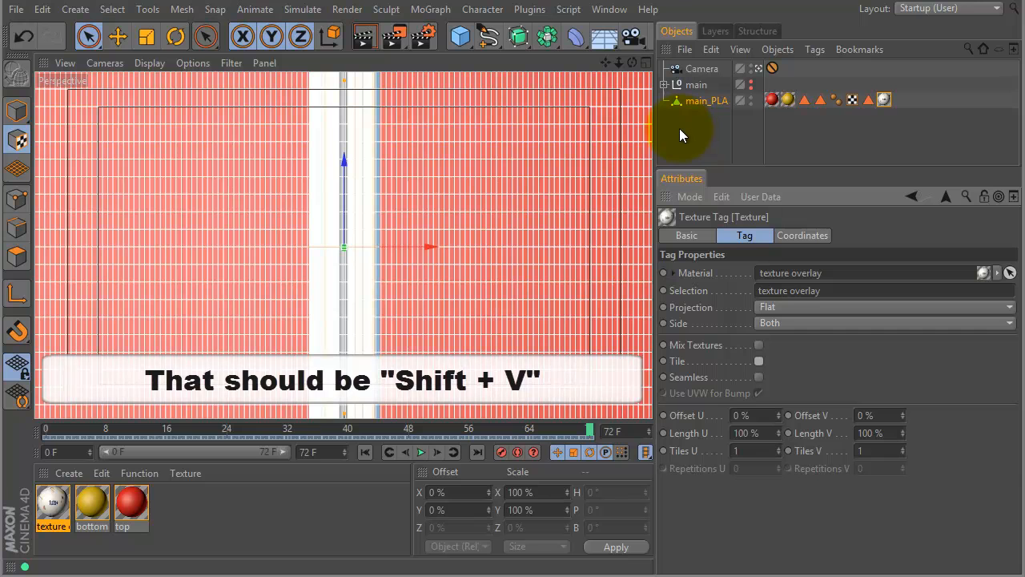
{"action": "key", "text": "shift+v"}
{"action": "key", "text": "r"}
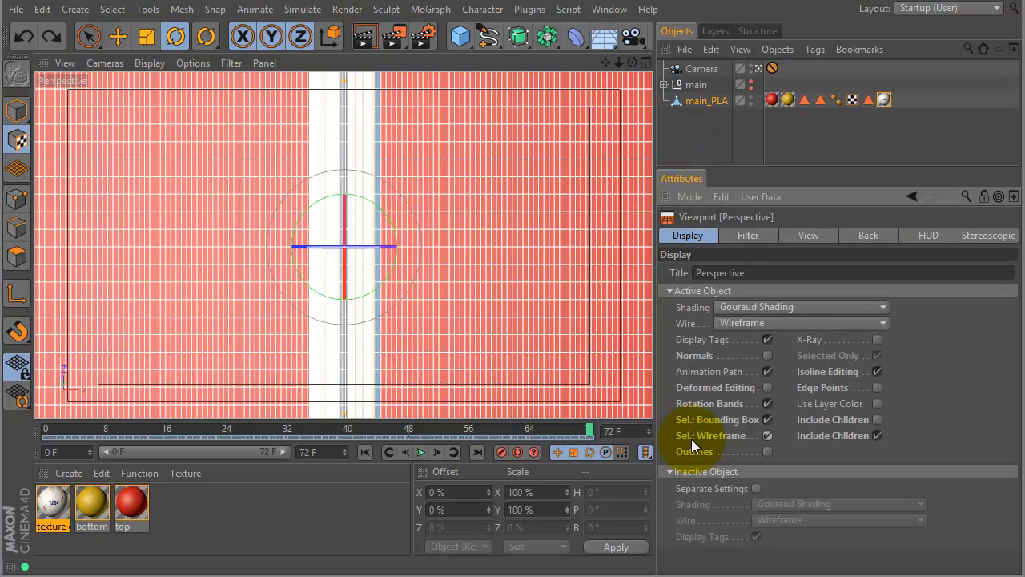
{"action": "left_click", "coordinate": [767, 436]}
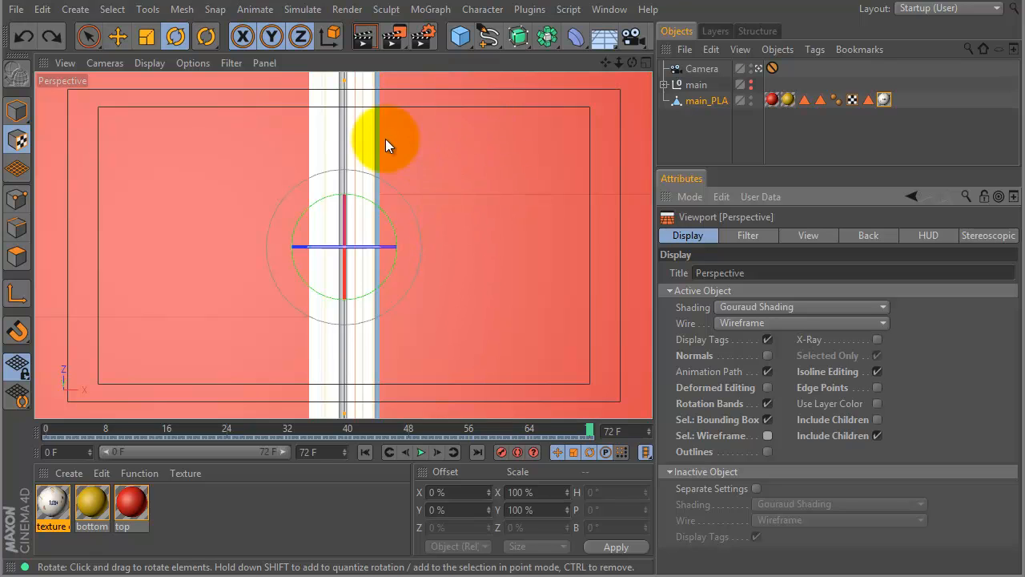
Rotate the overlay texture's projection to a pitch of -90° and enable axis modification with the Move tool.
{"action": "left_click_drag", "start_coordinate": [343, 274], "coordinate": [360, 93]}
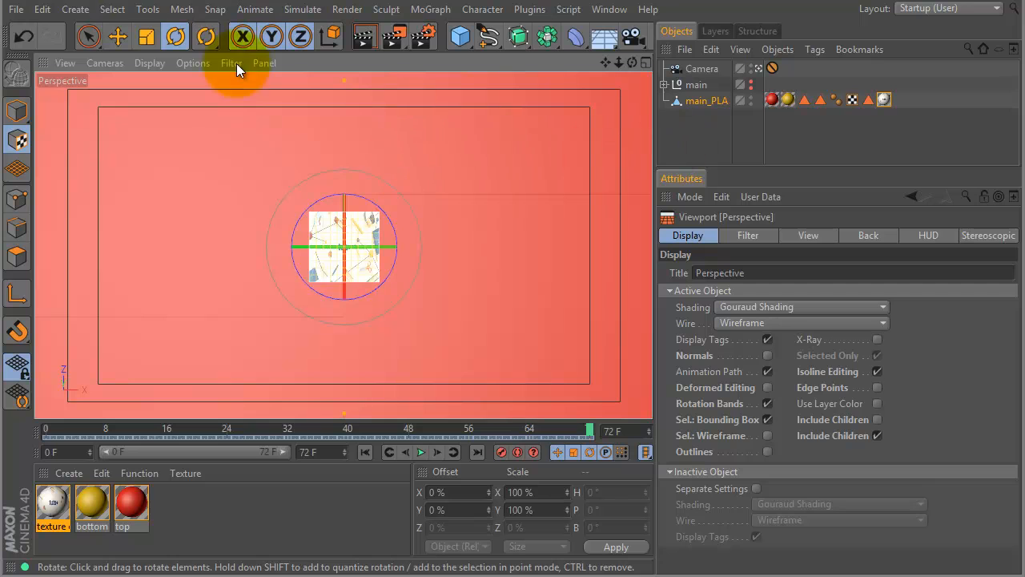
{"action": "left_click", "coordinate": [88, 36]}
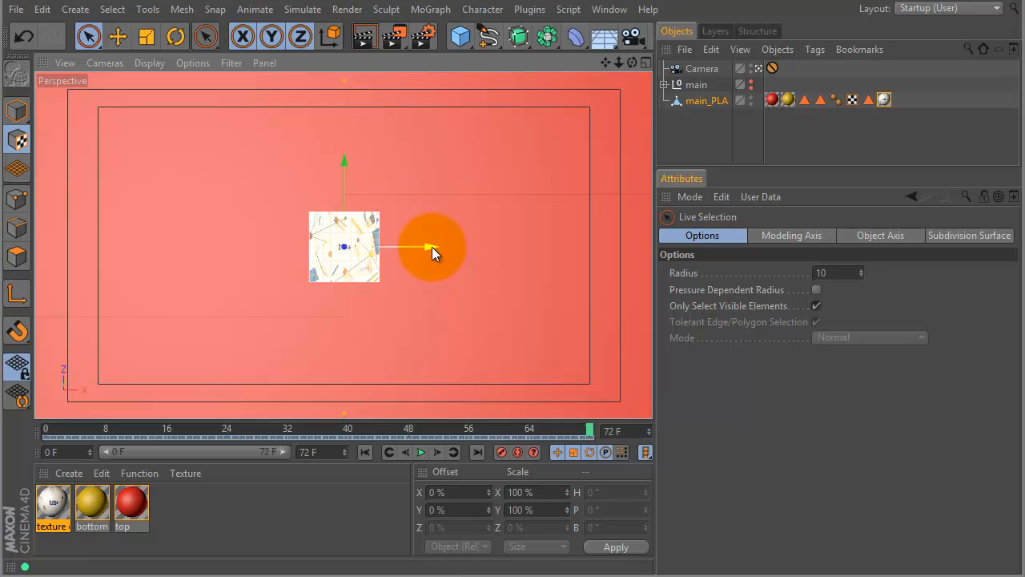
{"action": "left_click", "coordinate": [117, 36]}
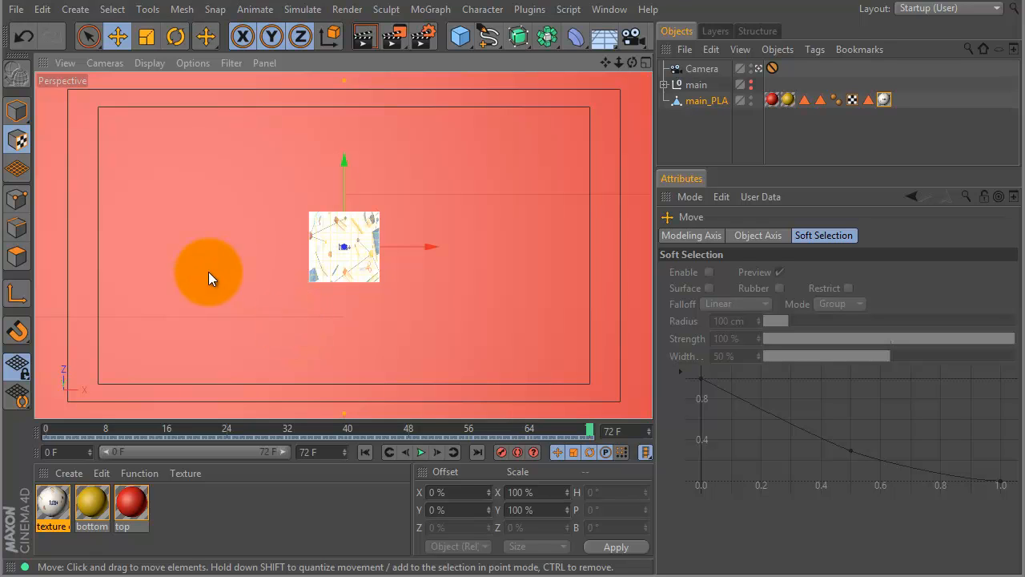
{"action": "left_click", "coordinate": [16, 295]}
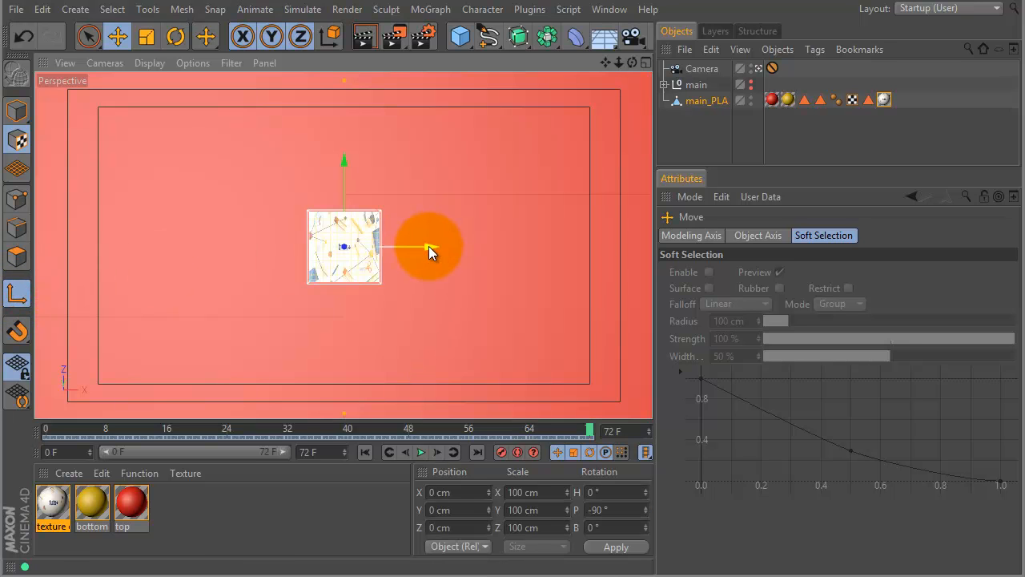
Move the overlay texture's projection to X about -781 cm and Z about 401 cm, at the camera frame's corner, and turn off axis modification.
{"action": "left_click_drag", "start_coordinate": [428, 244], "coordinate": [144, 223]}
{"action": "left_click_drag", "start_coordinate": [68, 159], "coordinate": [66, 17]}
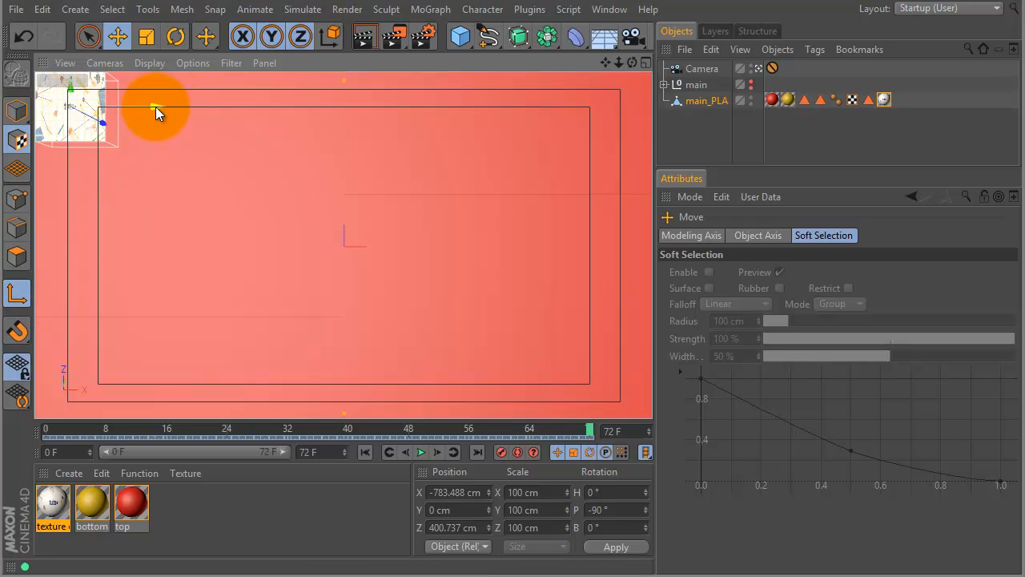
{"action": "left_click_drag", "start_coordinate": [157, 108], "coordinate": [158, 104]}
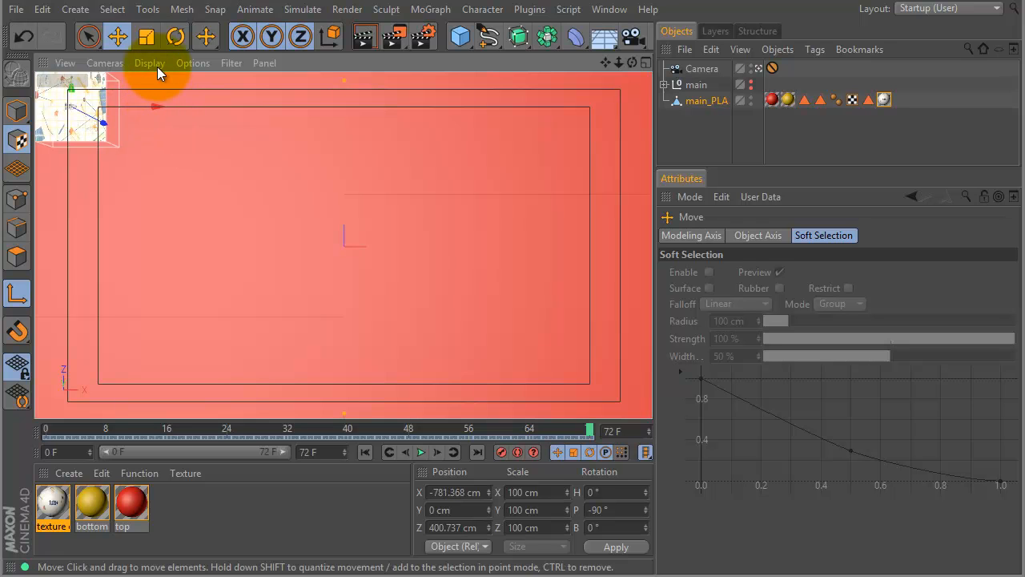
{"action": "left_click", "coordinate": [19, 299]}
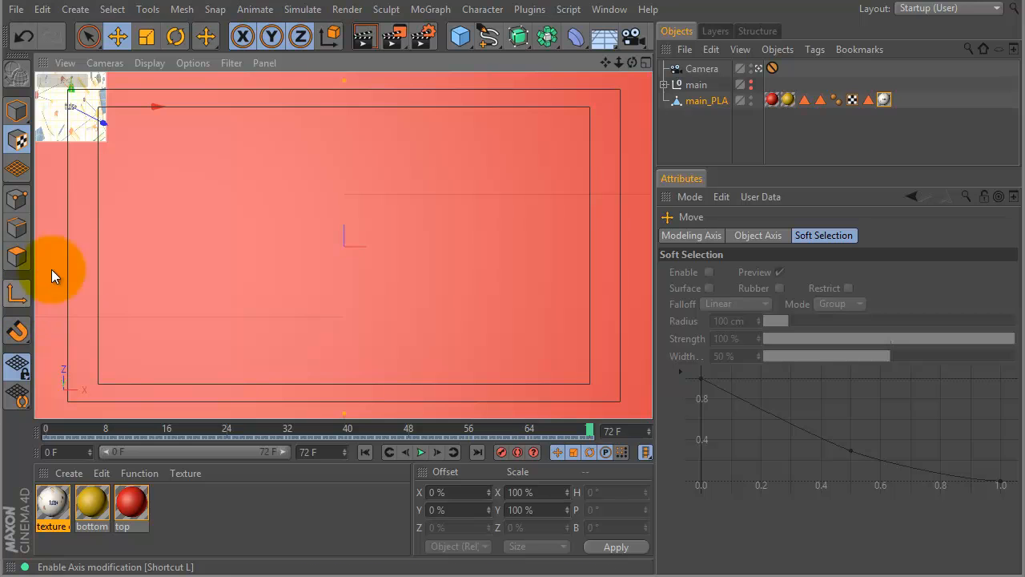
Stretch the overlay texture on its texture tag to a Length U of 882 % and a Length V of 498 %.
{"action": "left_click", "coordinate": [883, 99]}
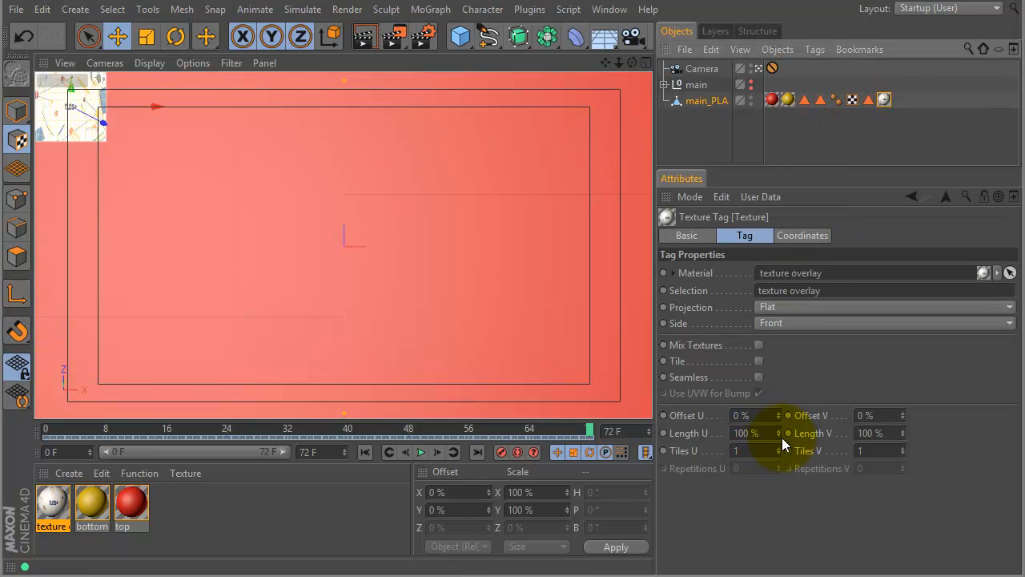
{"action": "left_click_drag", "start_coordinate": [778, 434], "coordinate": [805, 159]}
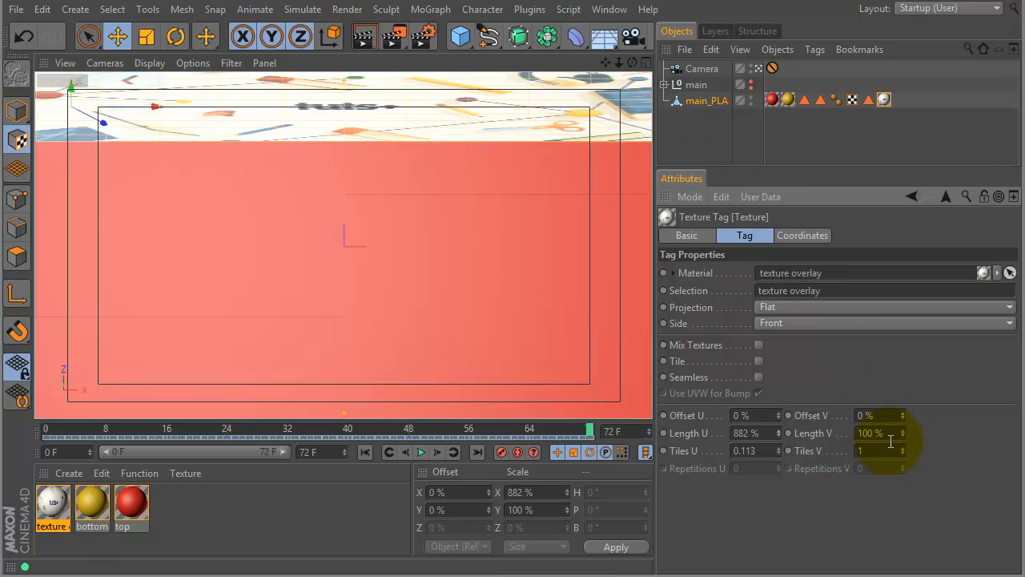
{"action": "left_click_drag", "start_coordinate": [905, 437], "coordinate": [897, 282]}
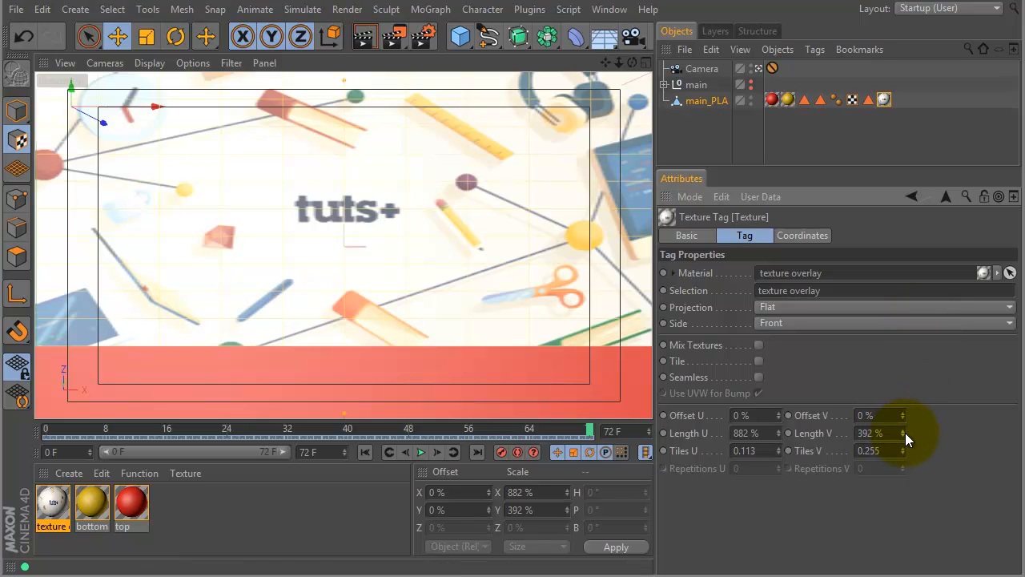
{"action": "left_click_drag", "start_coordinate": [903, 433], "coordinate": [904, 340]}
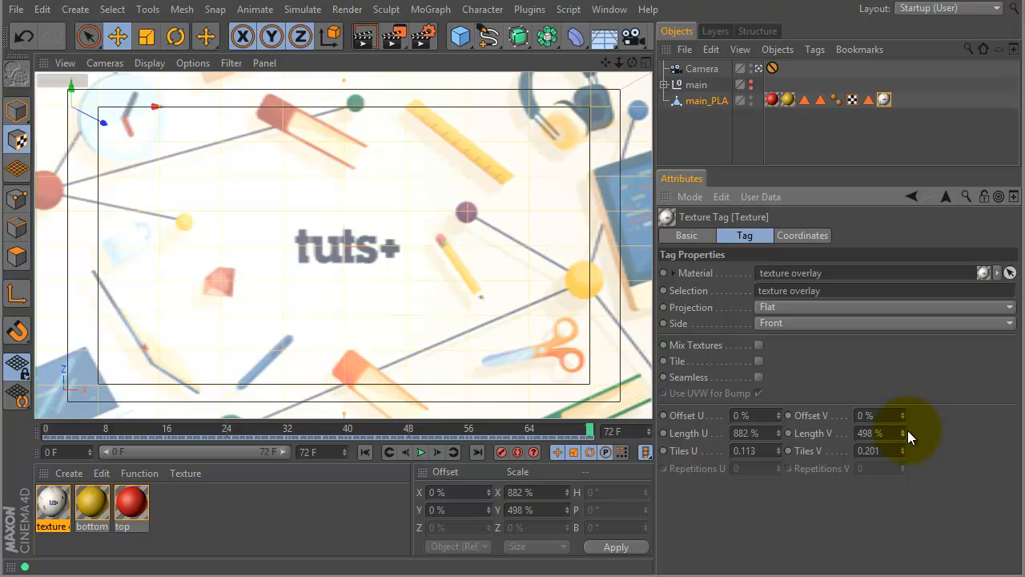
Set the overlay texture's Length V to its Length U divided by the aspect ratio, as 882/1.777.
{"action": "left_click_drag", "start_coordinate": [904, 431], "coordinate": [880, 504]}
{"action": "left_click_drag", "start_coordinate": [902, 433], "coordinate": [881, 499]}
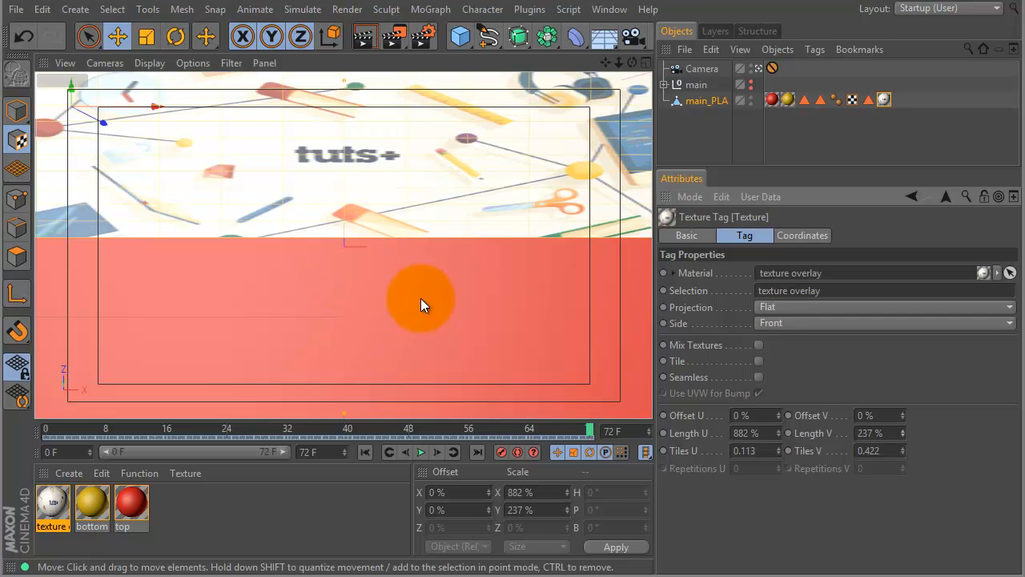
{"action": "double_click", "coordinate": [744, 433]}
{"action": "key", "text": "ctrl+c"}
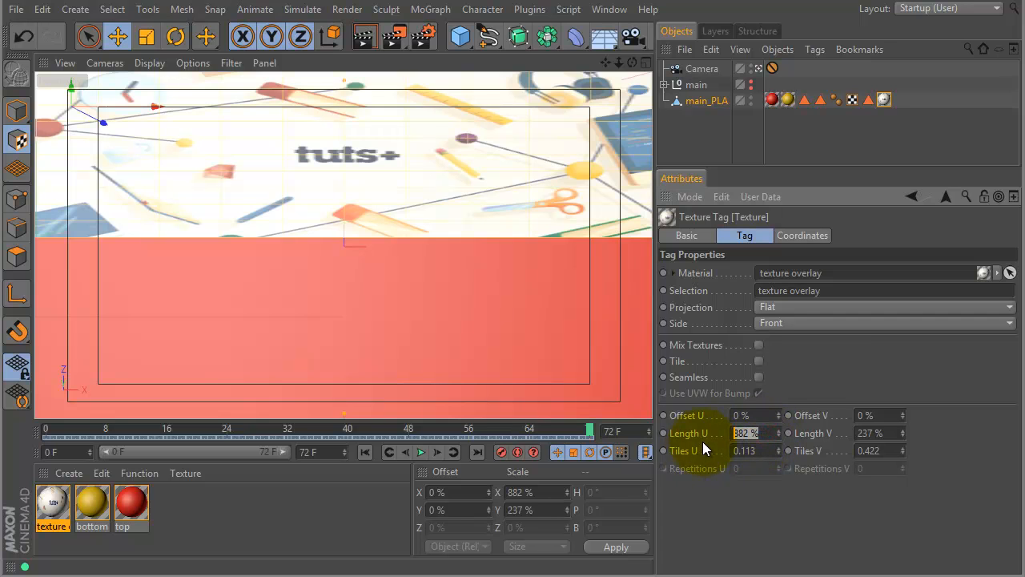
{"action": "double_click", "coordinate": [889, 433]}
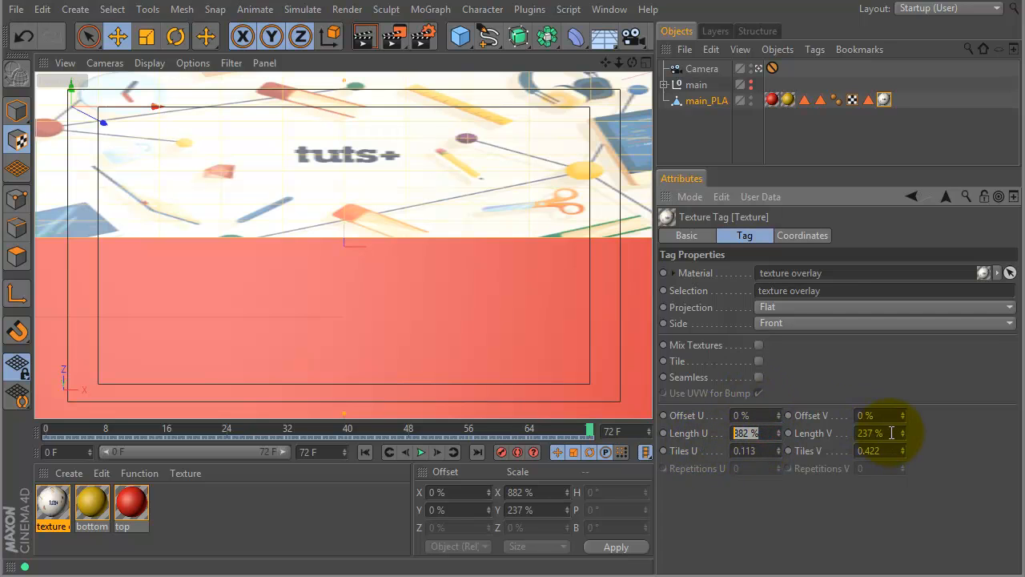
{"action": "key", "text": "ctrl+v"}
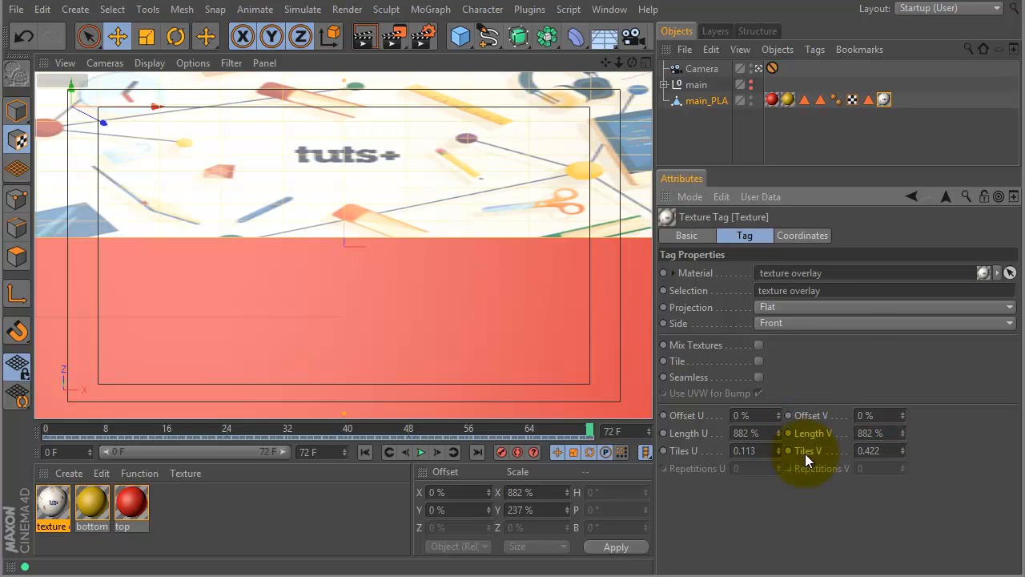
{"action": "key", "text": "BackSpace"}
{"action": "key", "text": "BackSpace"}
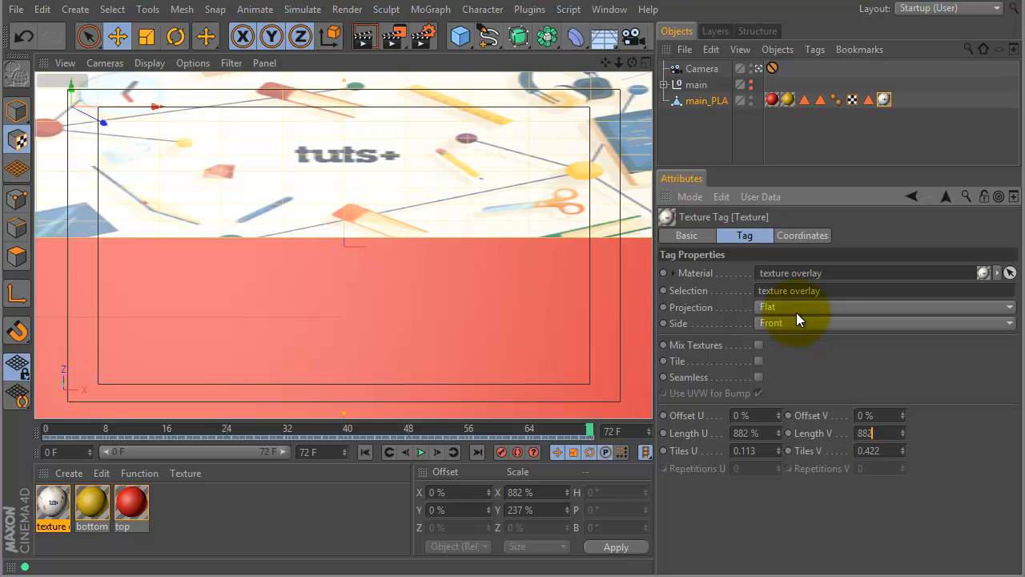
{"action": "type", "text": "/1.777"}
{"action": "key", "text": "Return"}
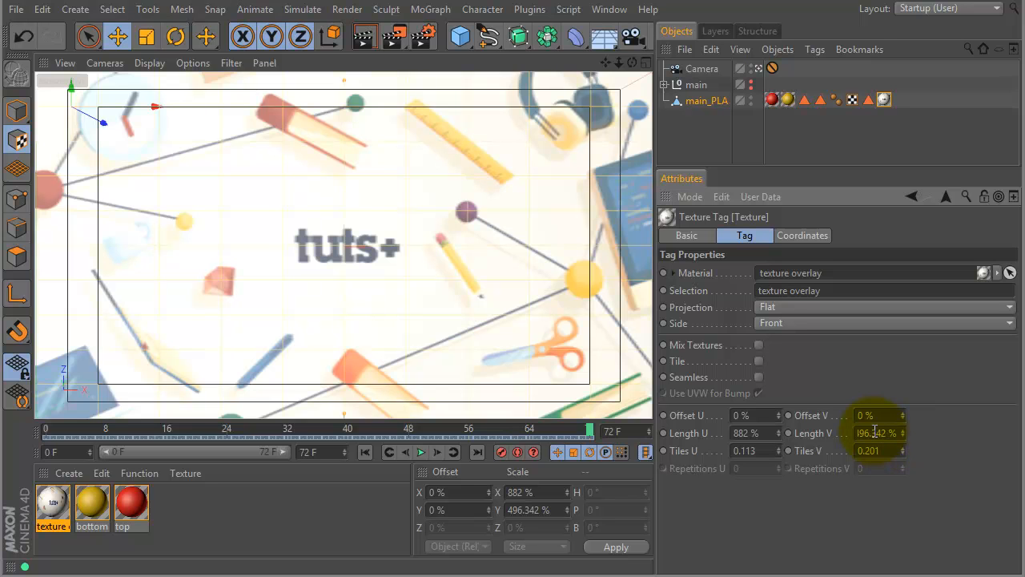
Scrub the animation back to frame 44 and forward to frame 72 to check how the flat projection behaves on the bending strips.
{"action": "mouse_move", "coordinate": [591, 433]}
{"action": "left_mouse_down"}
{"action": "mouse_move", "coordinate": [282, 423]}
{"action": "mouse_move", "coordinate": [471, 419]}
{"action": "mouse_move", "coordinate": [292, 407]}
{"action": "mouse_move", "coordinate": [410, 387]}
{"action": "mouse_move", "coordinate": [344, 397]}
{"action": "mouse_move", "coordinate": [373, 389]}
{"action": "mouse_move", "coordinate": [367, 375]}
{"action": "left_mouse_up"}
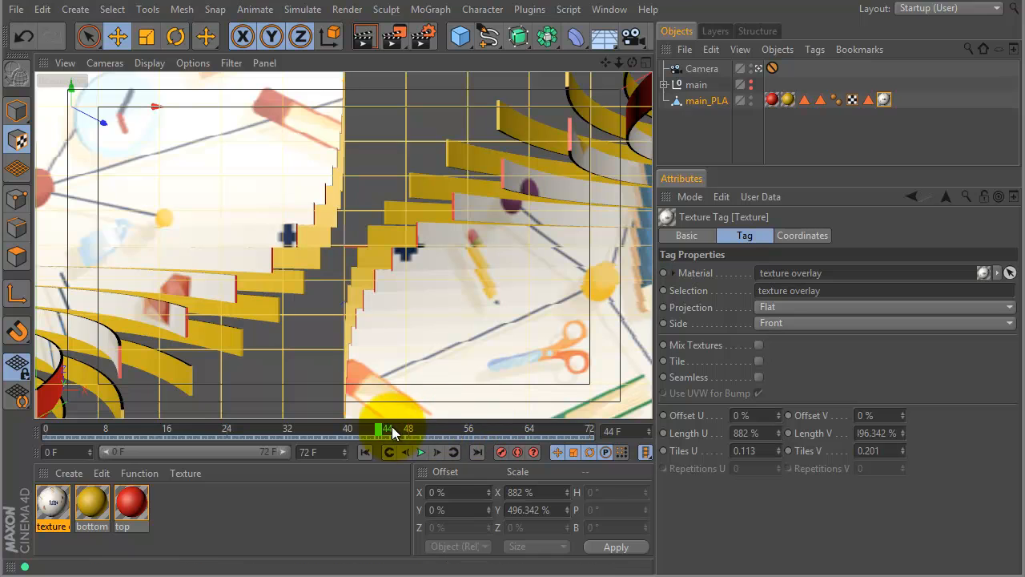
{"action": "left_click_drag", "start_coordinate": [381, 432], "coordinate": [395, 401]}
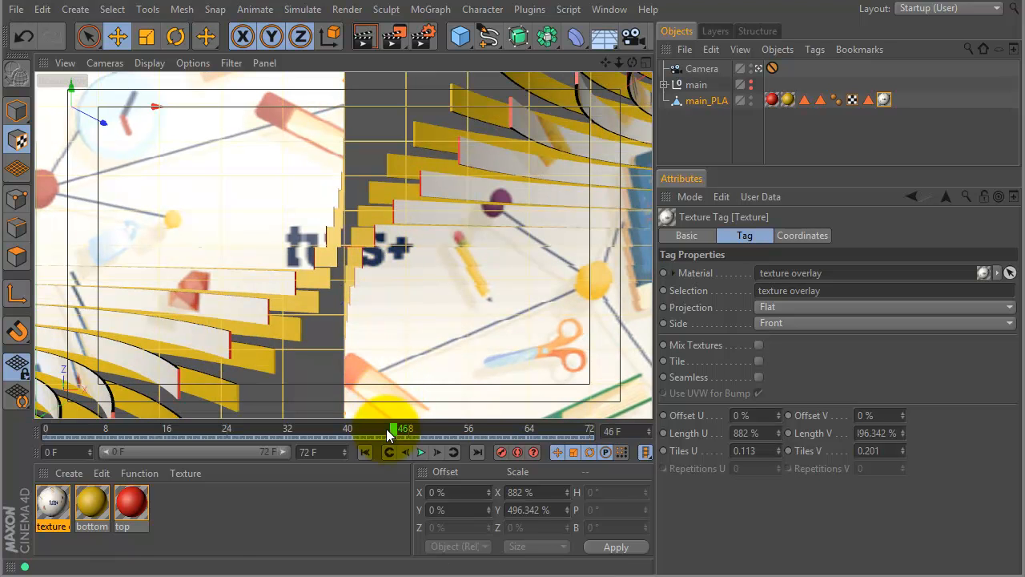
{"action": "left_click_drag", "start_coordinate": [394, 428], "coordinate": [469, 428]}
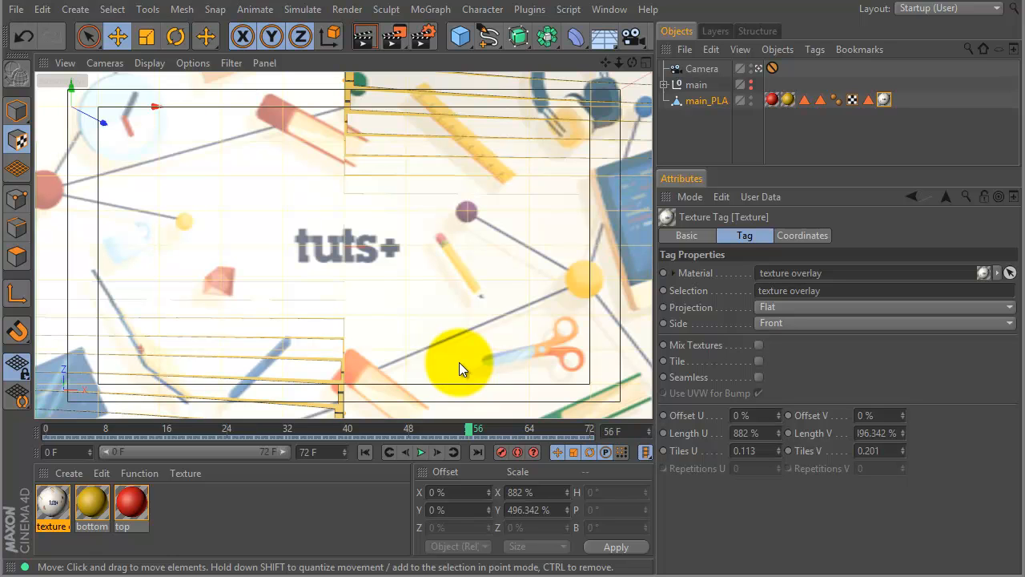
{"action": "left_click_drag", "start_coordinate": [471, 428], "coordinate": [584, 408]}
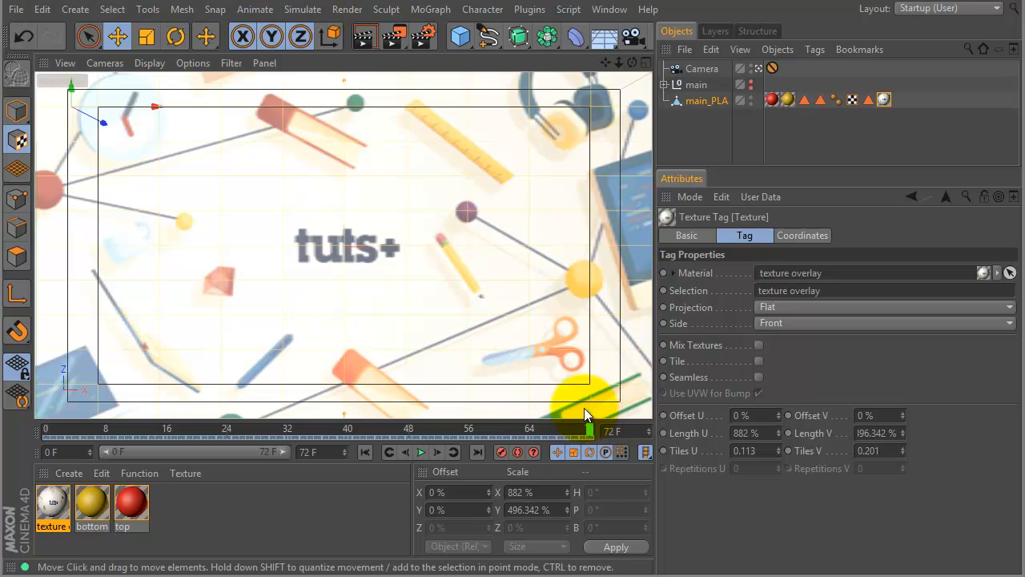
Replace main_PLA's UVW tag with UVW coordinates generated from the texture overlay tag, and return to model mode.
{"action": "left_click", "coordinate": [852, 100]}
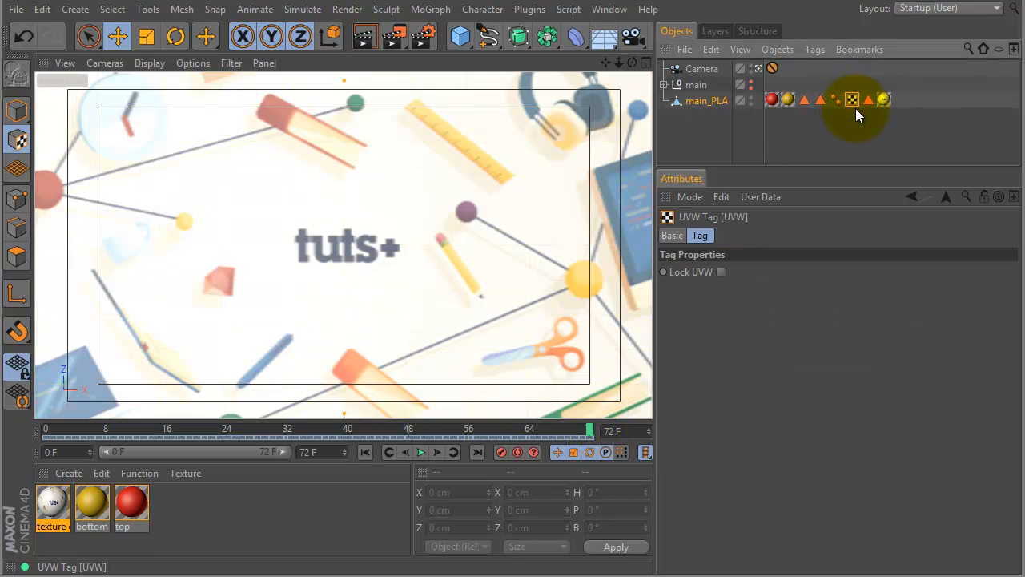
{"action": "key", "text": "Delete"}
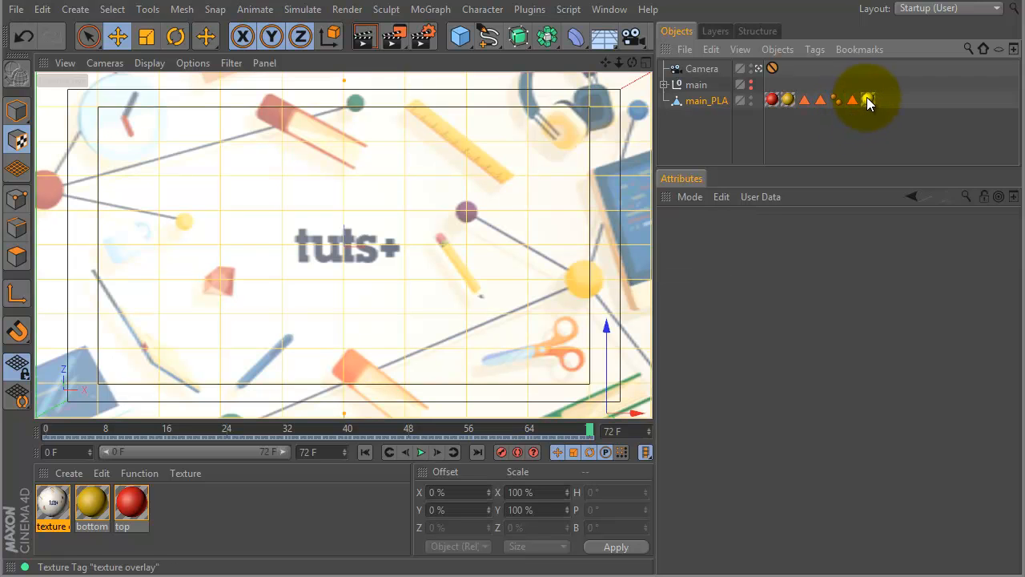
{"action": "left_click", "coordinate": [868, 99]}
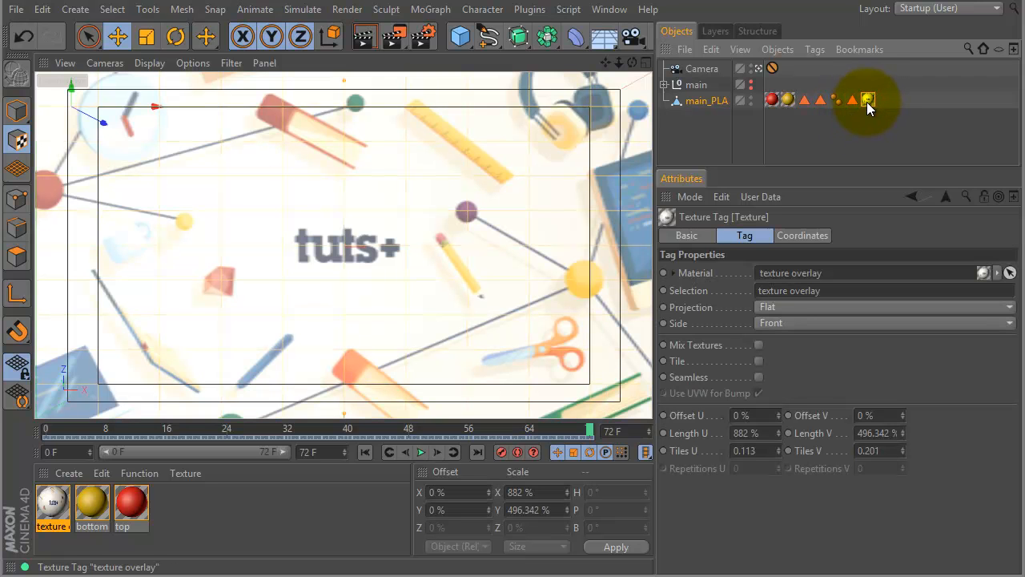
{"action": "right_click", "coordinate": [868, 102]}
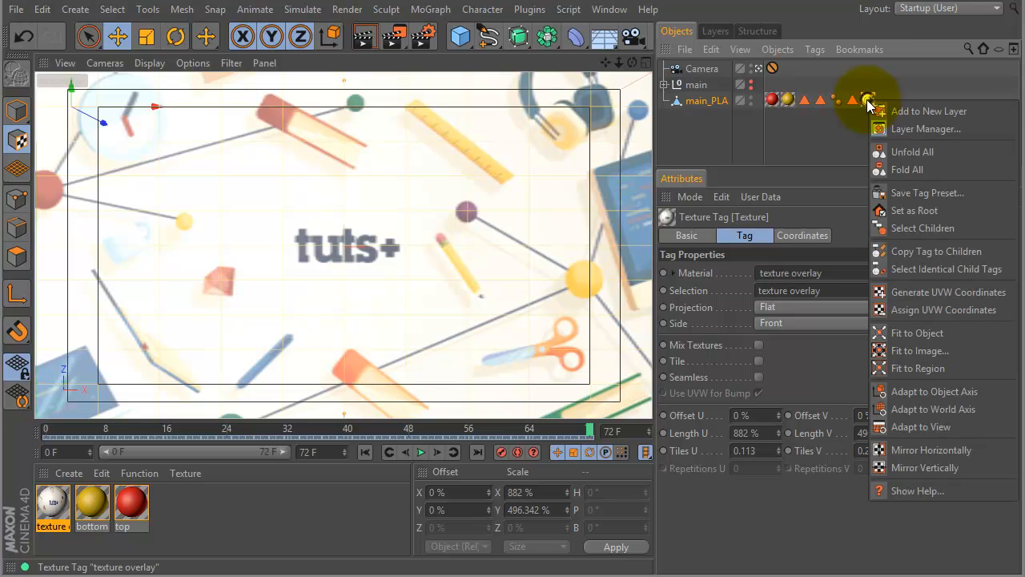
{"action": "left_click", "coordinate": [910, 292]}
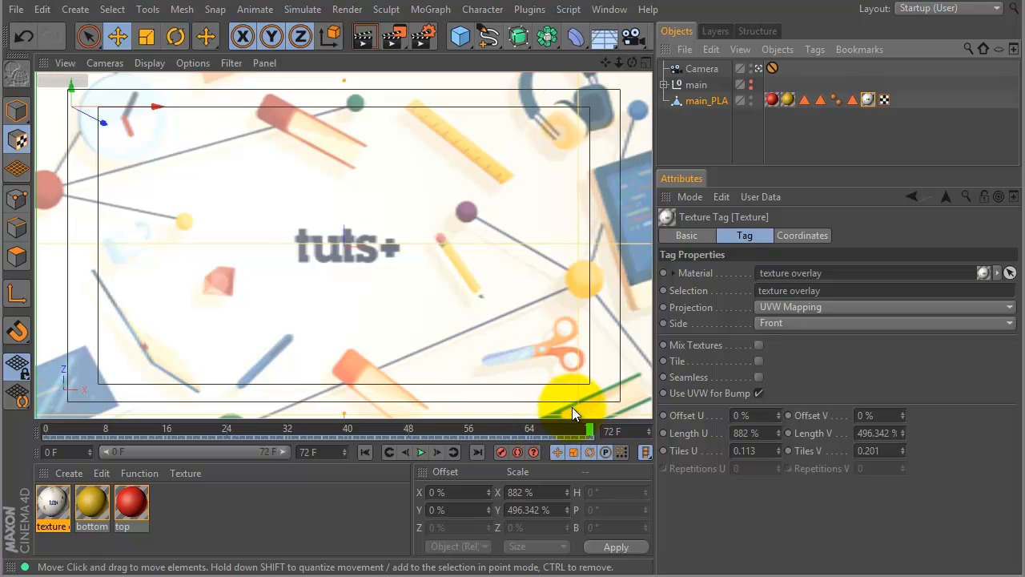
{"action": "left_click", "coordinate": [17, 111]}
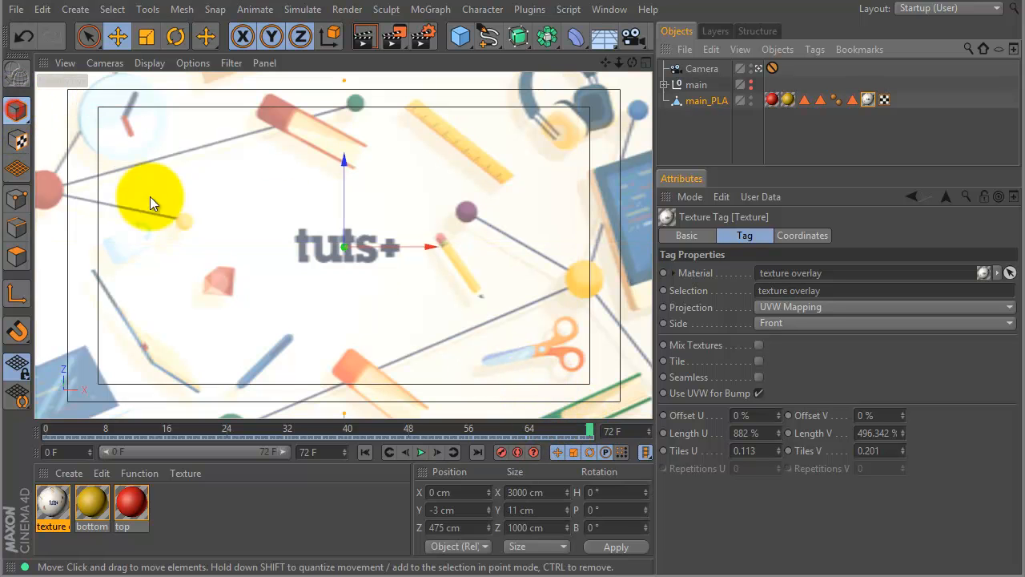
Scrub to frame 46, render the view to check the texture sticking to the strips, and return to frame 72.
{"action": "left_click", "coordinate": [529, 428]}
{"action": "left_click_drag", "start_coordinate": [530, 429], "coordinate": [393, 376]}
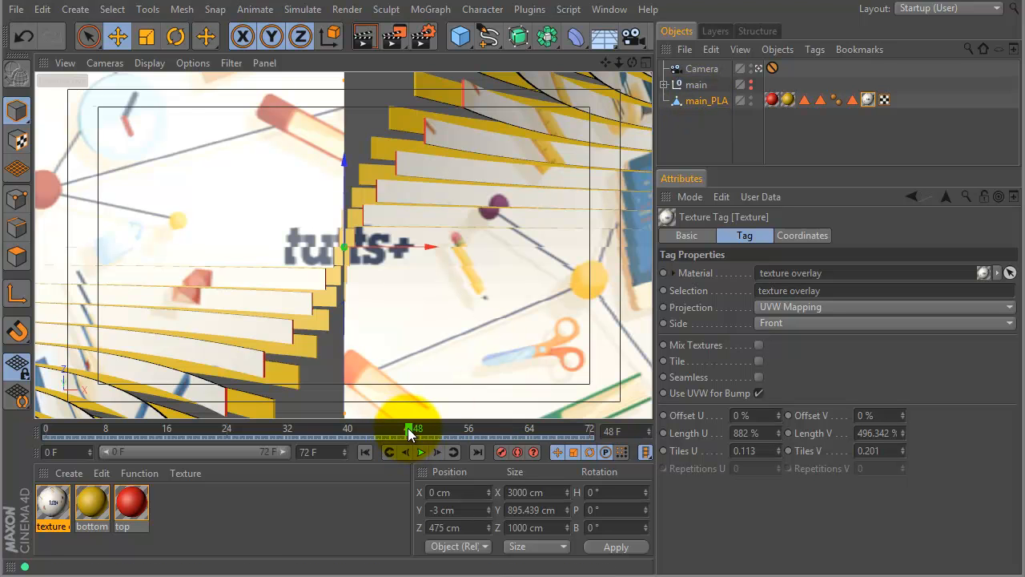
{"action": "mouse_move", "coordinate": [411, 431]}
{"action": "left_mouse_down"}
{"action": "mouse_move", "coordinate": [487, 426]}
{"action": "mouse_move", "coordinate": [393, 427]}
{"action": "left_mouse_up"}
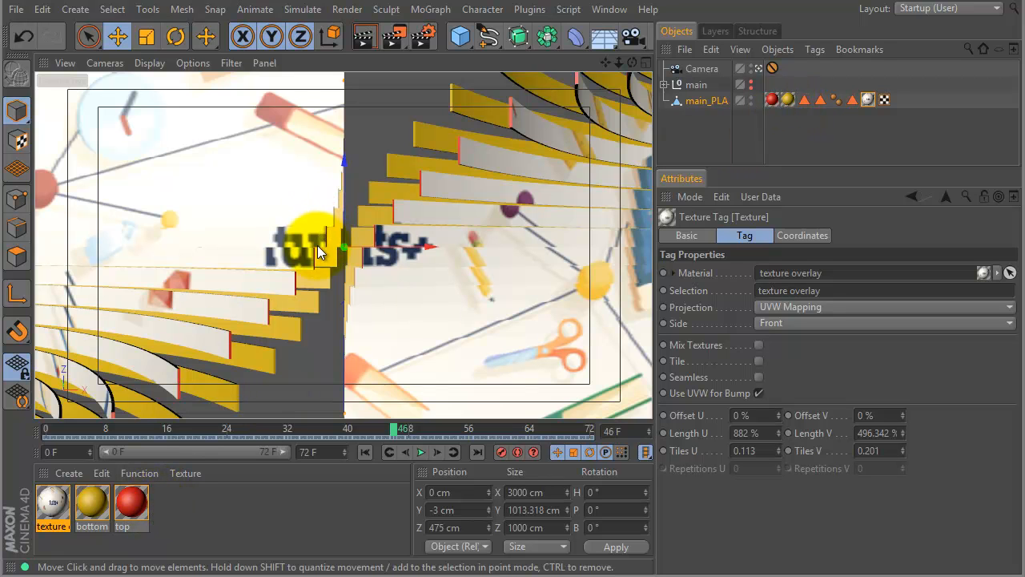
{"action": "left_click_drag", "start_coordinate": [317, 246], "coordinate": [303, 257]}
{"action": "key", "text": "ctrl+r"}
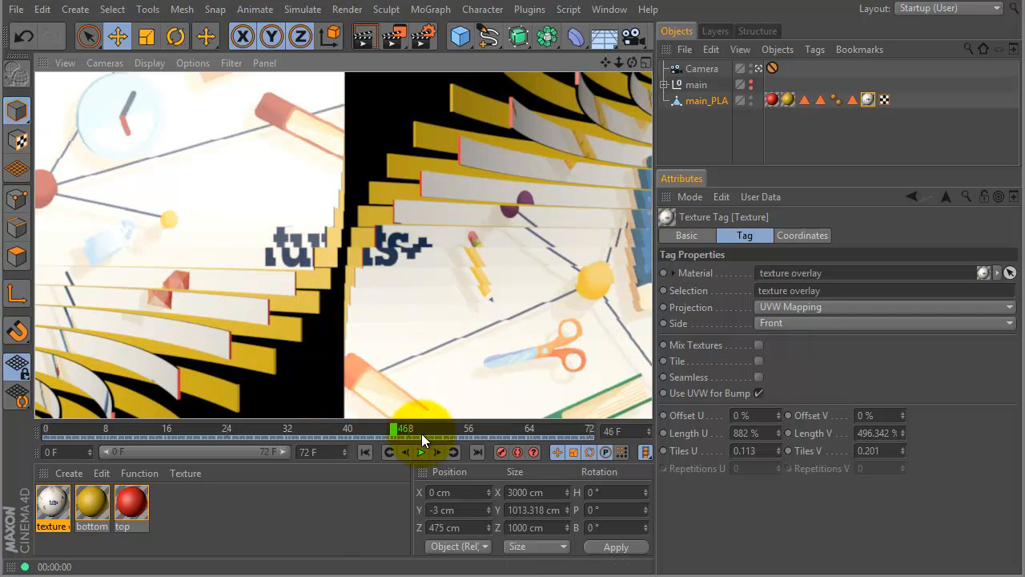
{"action": "left_click_drag", "start_coordinate": [393, 428], "coordinate": [609, 443]}
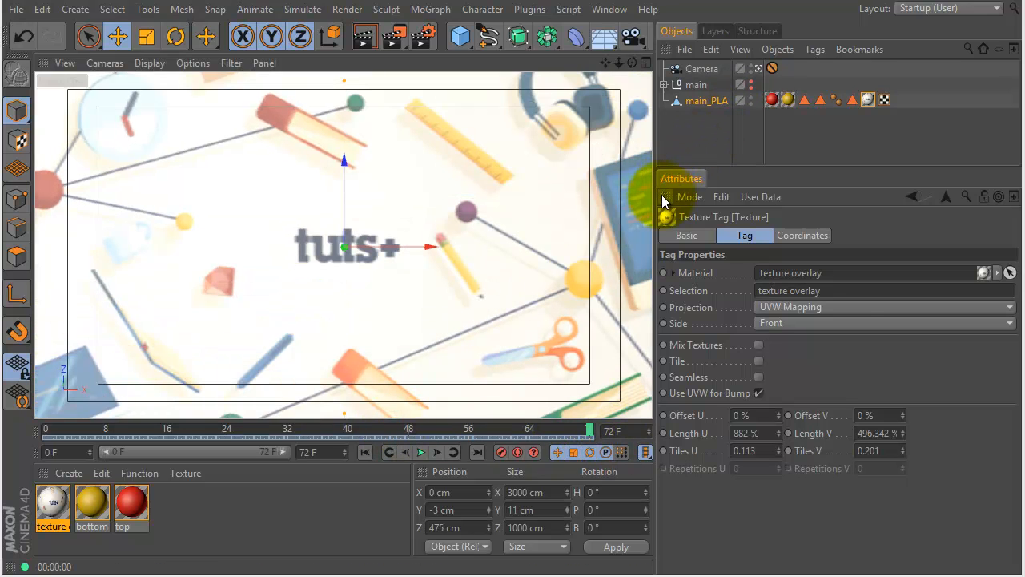
Add the overhead softbox light from the Greyscalegorilla light kit presets in the Content Browser, and close the browser.
{"action": "key", "text": "shift+F8"}
{"action": "left_click_drag", "start_coordinate": [1024, 0], "coordinate": [793, 57]}
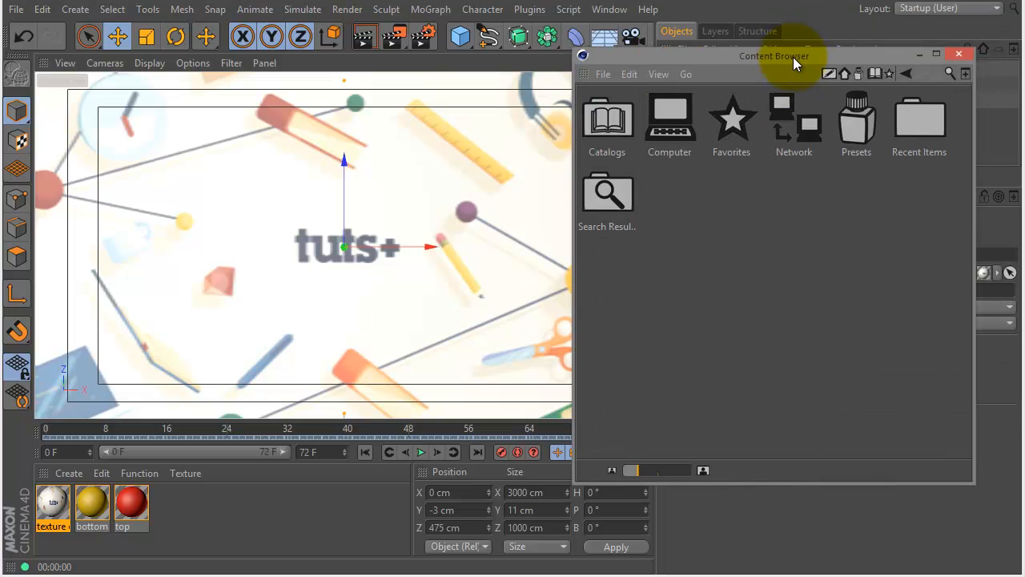
{"action": "double_click", "coordinate": [861, 125]}
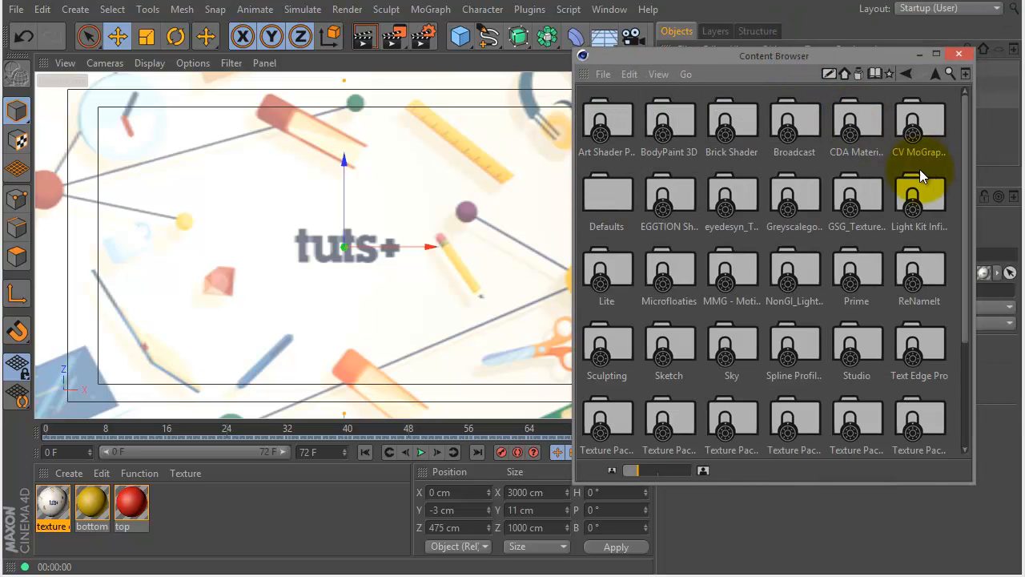
{"action": "left_click", "coordinate": [813, 205]}
{"action": "double_click", "coordinate": [813, 204]}
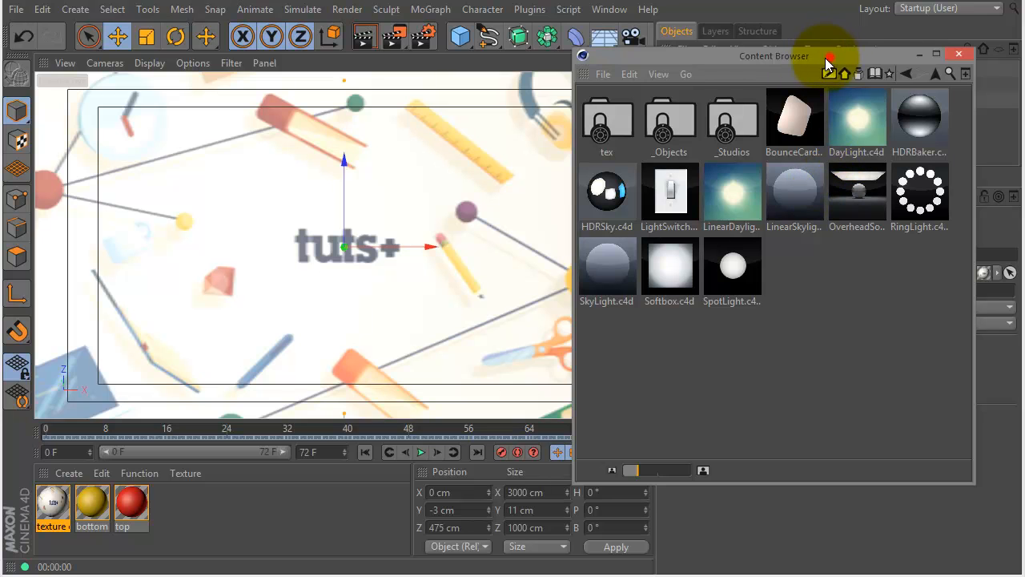
{"action": "left_click_drag", "start_coordinate": [829, 62], "coordinate": [790, 69]}
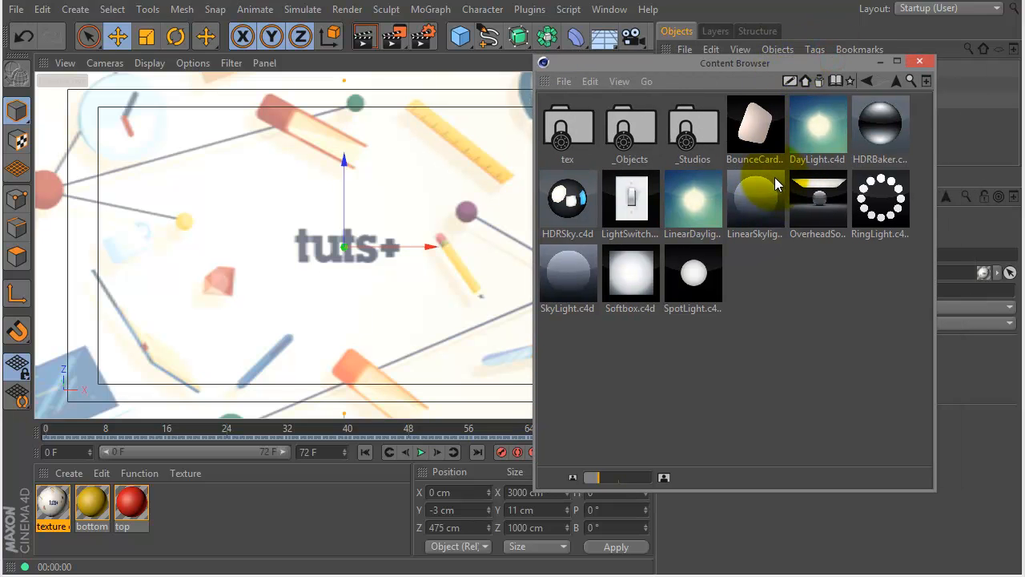
{"action": "double_click", "coordinate": [822, 204]}
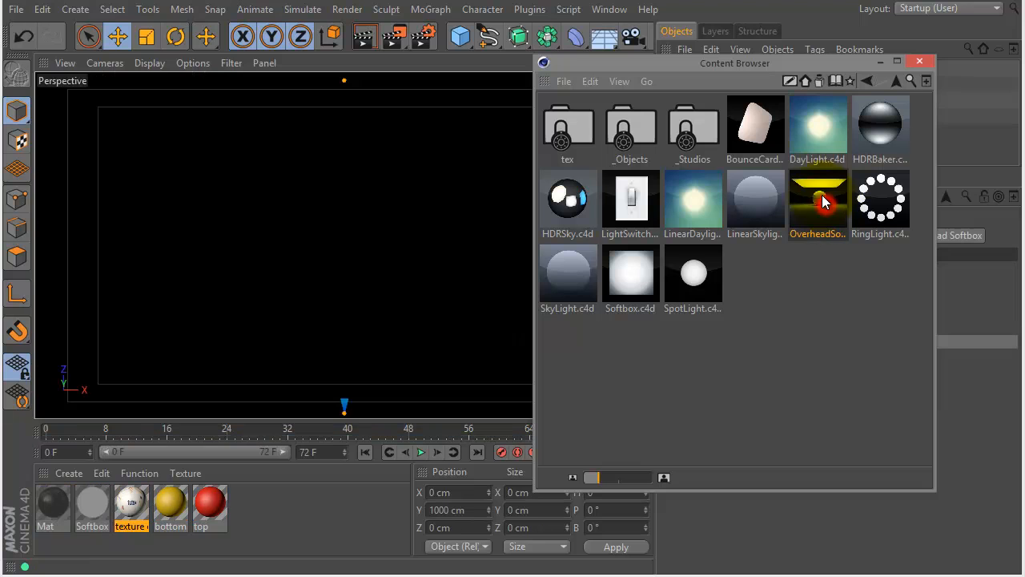
{"action": "left_click", "coordinate": [921, 62]}
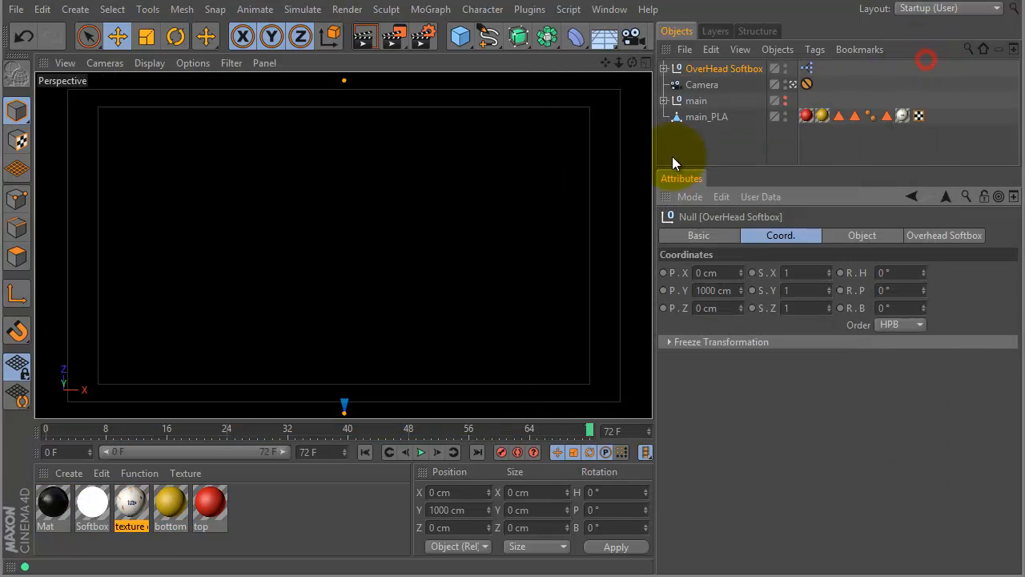
Move the overhead softbox along Z to about 496 cm in the Top view so it is centred over the strips.
{"action": "middle_click", "coordinate": [573, 213]}
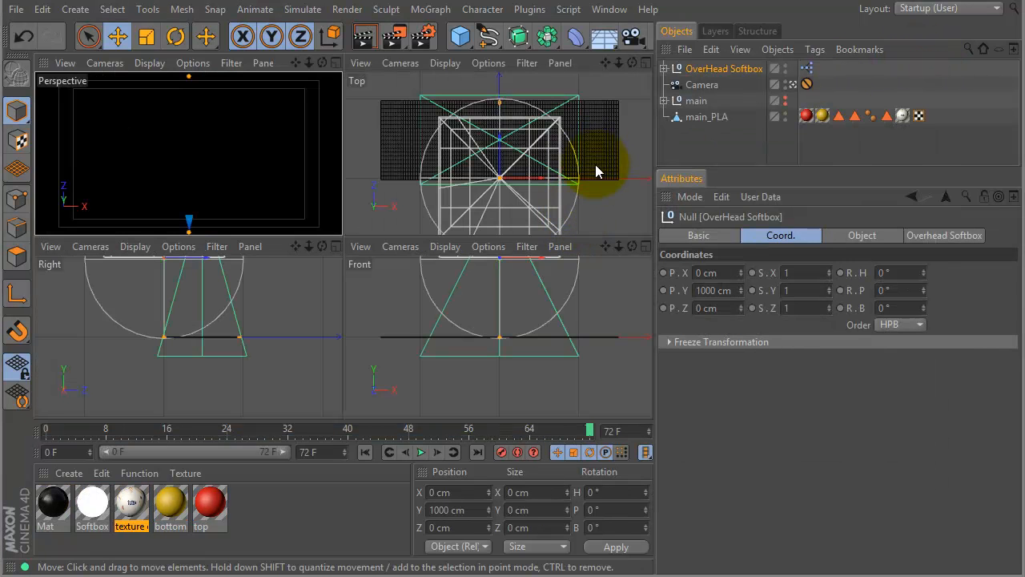
{"action": "right_click_drag", "start_coordinate": [615, 153], "coordinate": [539, 173], "text": "alt"}
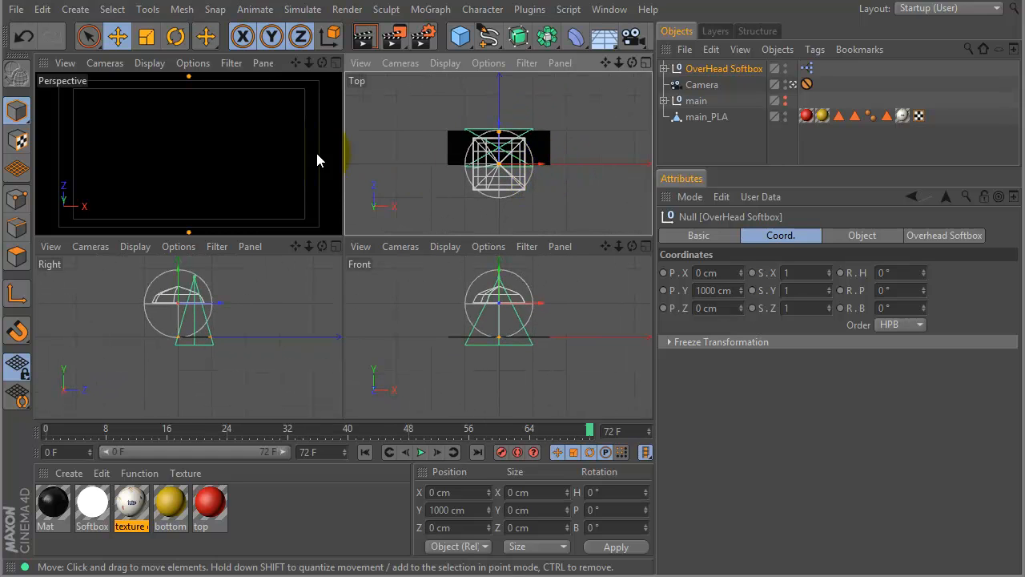
{"action": "left_click_drag", "start_coordinate": [498, 151], "coordinate": [499, 126]}
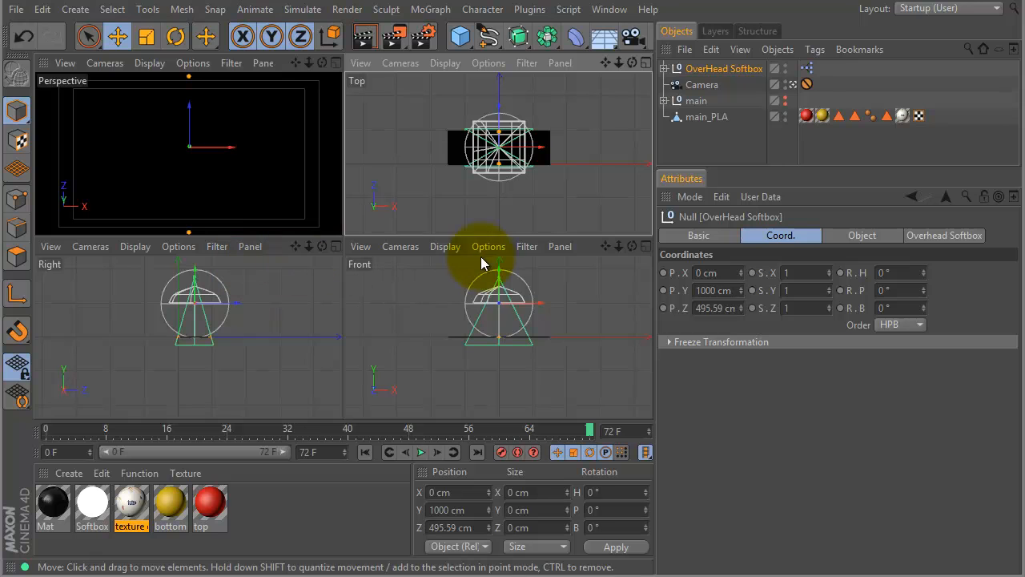
Disable Seen By Camera and Seen In Editor for the overhead softbox, and render the maximized perspective view.
{"action": "left_click", "coordinate": [919, 234]}
{"action": "left_click_drag", "start_coordinate": [1011, 340], "coordinate": [912, 496]}
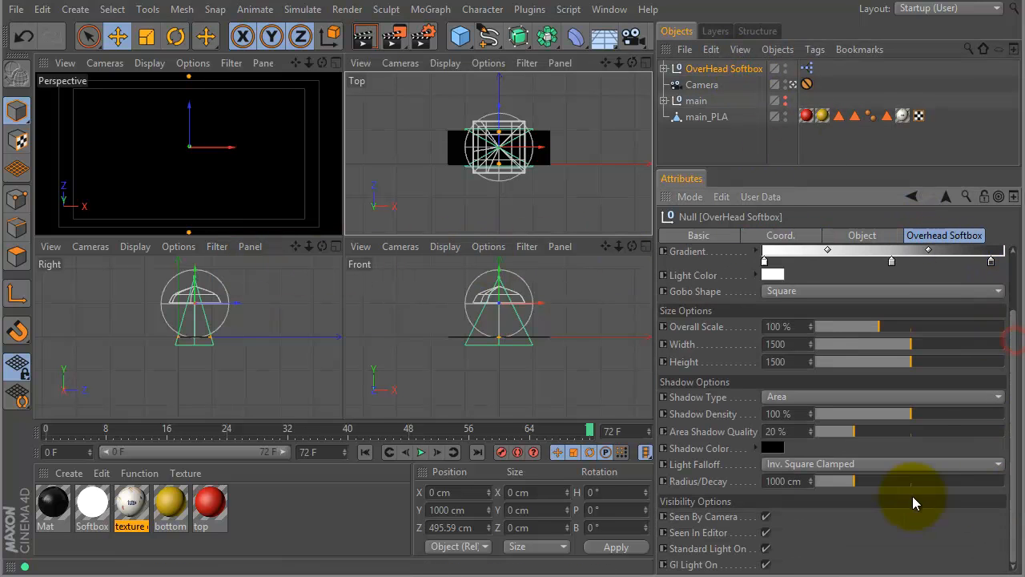
{"action": "left_click", "coordinate": [765, 516]}
{"action": "left_click", "coordinate": [766, 532]}
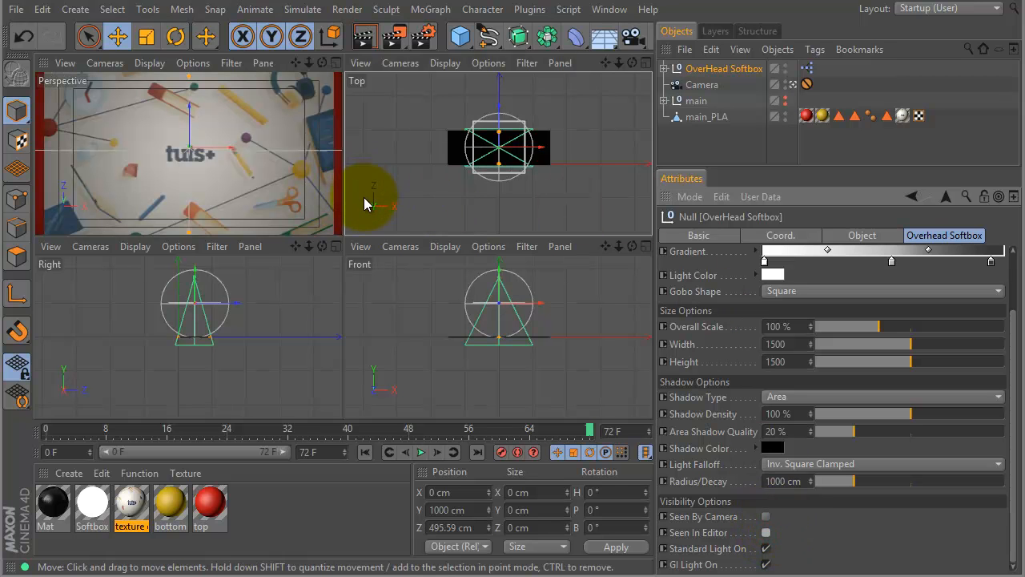
{"action": "key", "text": "F1"}
{"action": "key", "text": "ctrl+r"}
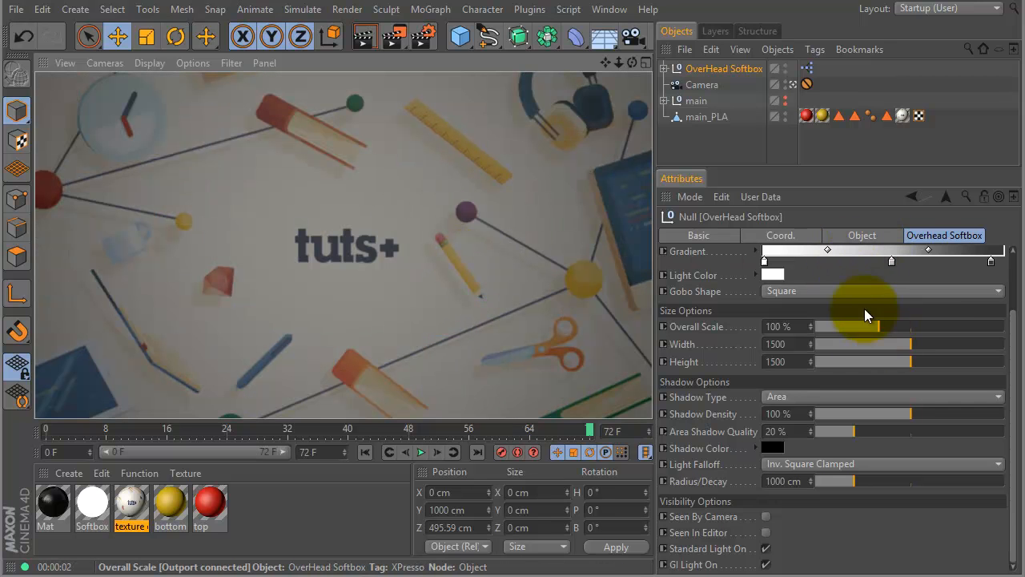
Raise the softbox's brightness to 133 %, checking the lighting with test renders of the view.
{"action": "left_click_drag", "start_coordinate": [1014, 330], "coordinate": [1010, 263]}
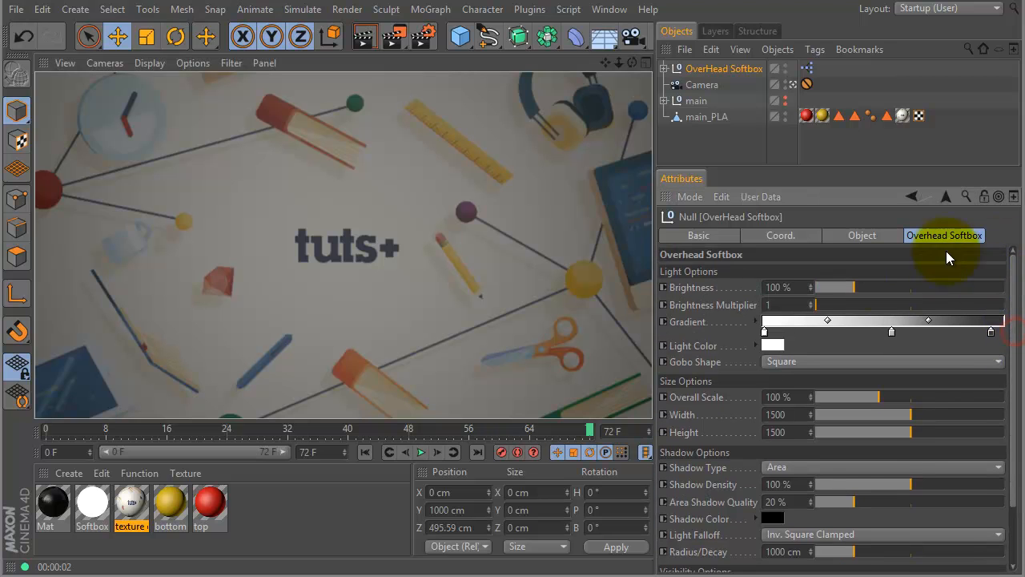
{"action": "left_click_drag", "start_coordinate": [854, 287], "coordinate": [868, 287]}
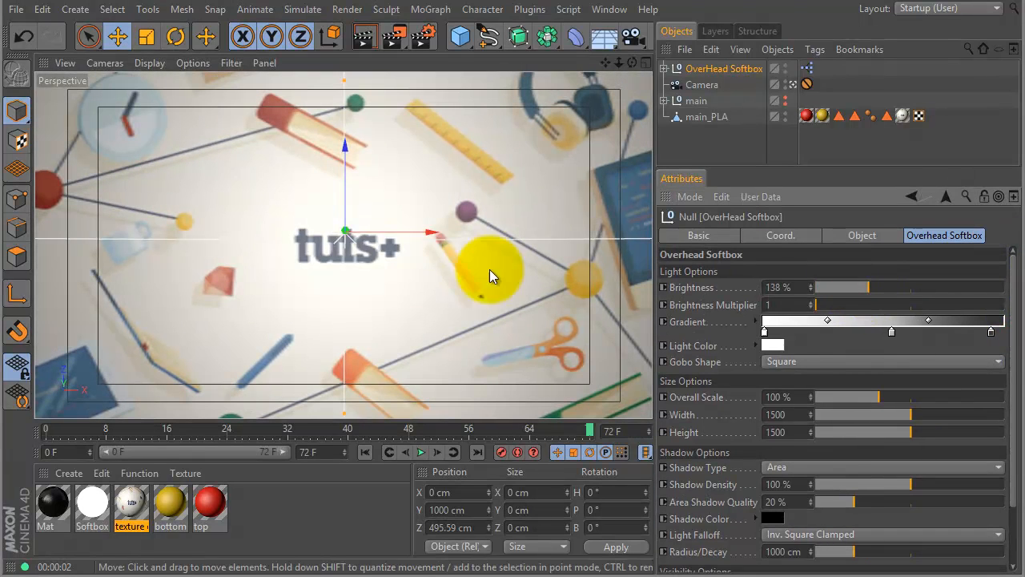
{"action": "key", "text": "ctrl+r"}
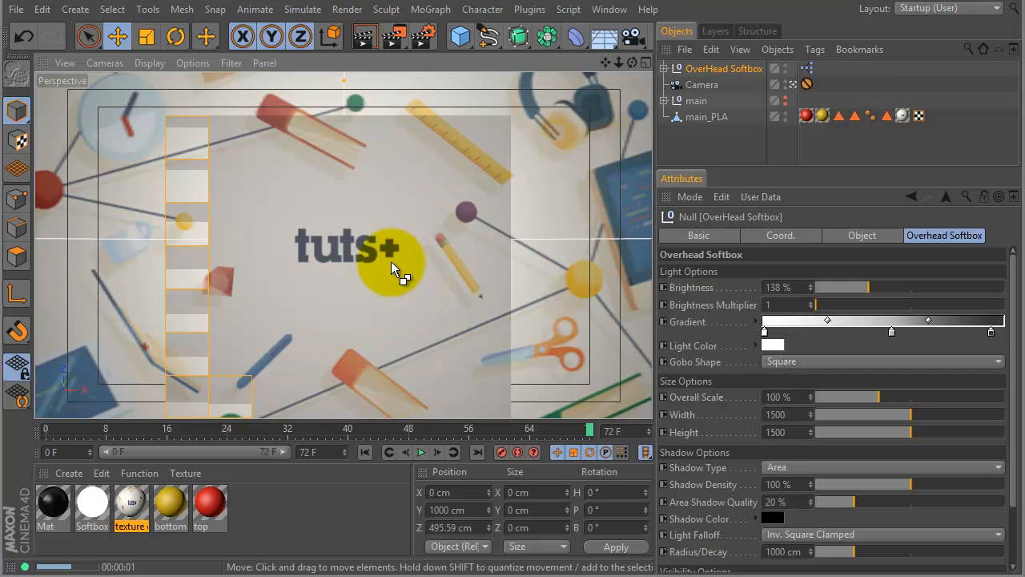
{"action": "mouse_move", "coordinate": [875, 288]}
{"action": "left_mouse_down"}
{"action": "mouse_move", "coordinate": [879, 296]}
{"action": "mouse_move", "coordinate": [865, 288]}
{"action": "left_mouse_up"}
{"action": "key", "text": "ctrl+r"}
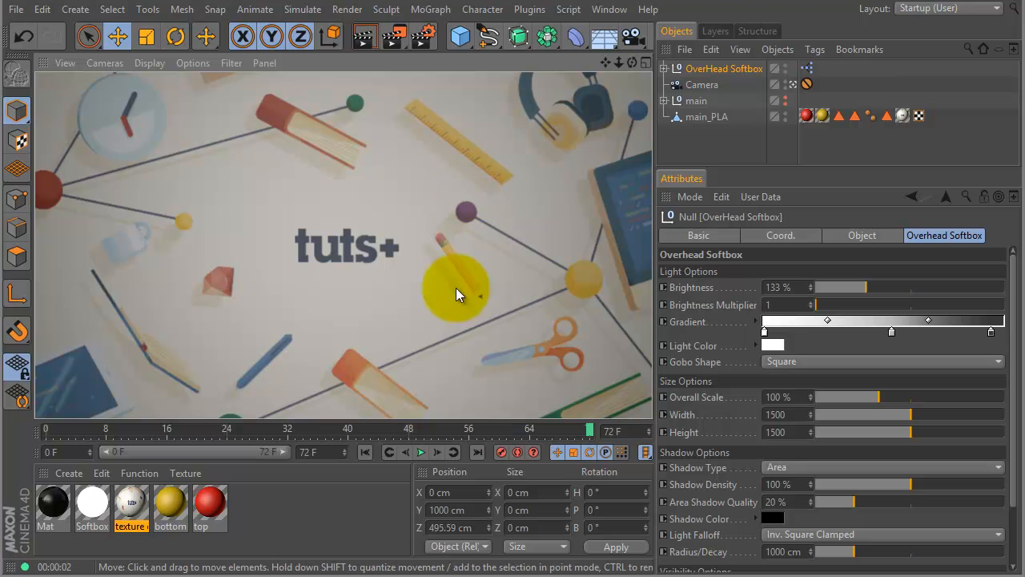
Test-render the view at frame 48 and raise the softbox's Area Shadow Quality to 51 %.
{"action": "left_click_drag", "start_coordinate": [494, 429], "coordinate": [410, 428]}
{"action": "key", "text": "ctrl+r"}
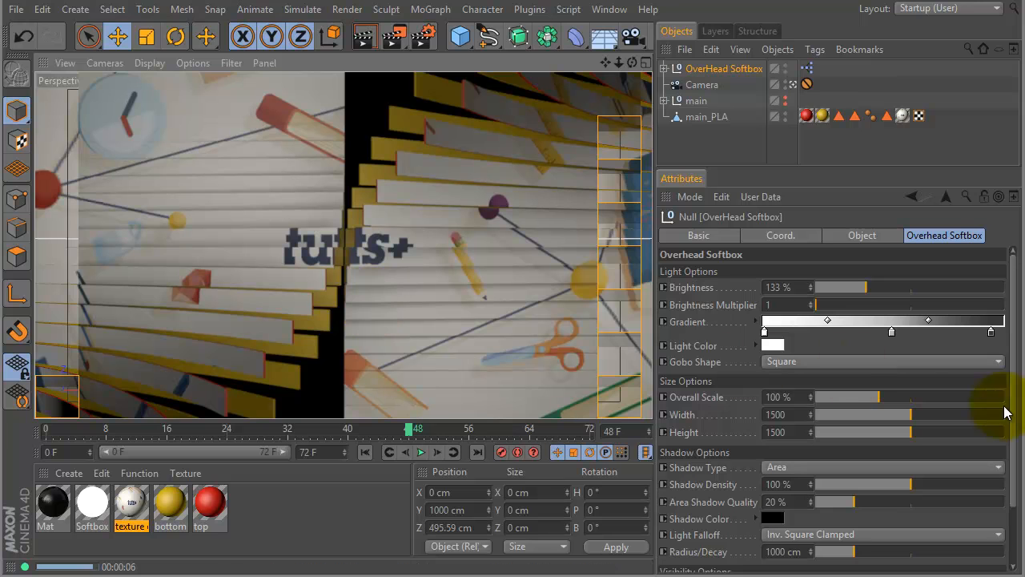
{"action": "mouse_move", "coordinate": [863, 501]}
{"action": "left_mouse_down"}
{"action": "mouse_move", "coordinate": [952, 501]}
{"action": "mouse_move", "coordinate": [915, 503]}
{"action": "left_mouse_up"}
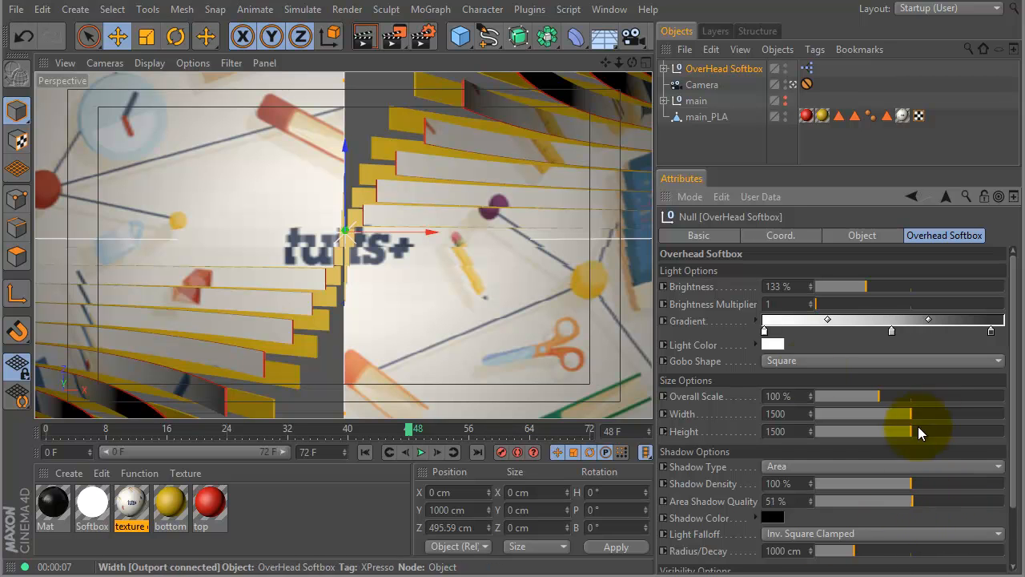
Add the Ambient Occlusion and Global Illumination effects to the render settings.
{"action": "left_click", "coordinate": [422, 34]}
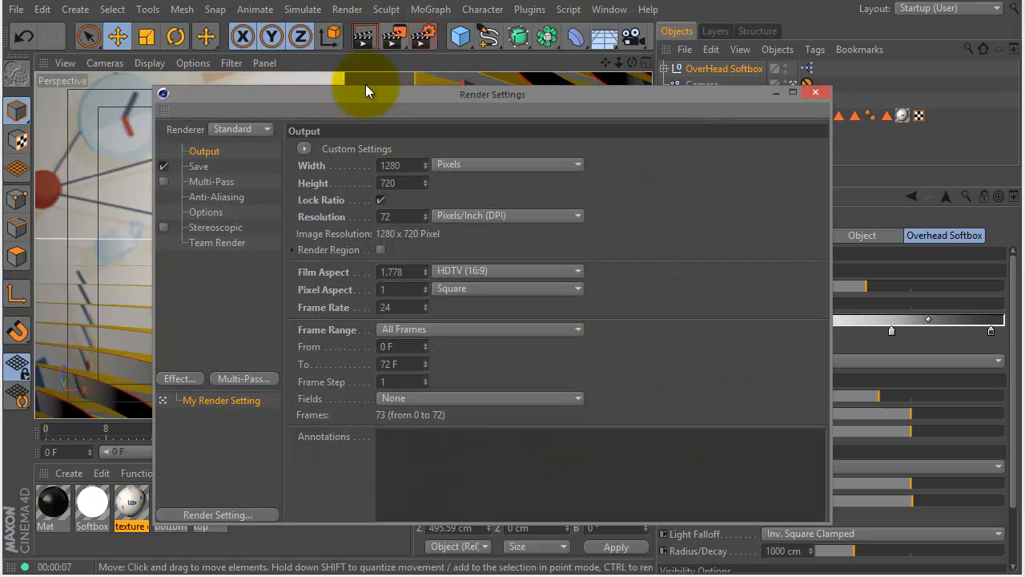
{"action": "left_click", "coordinate": [190, 384]}
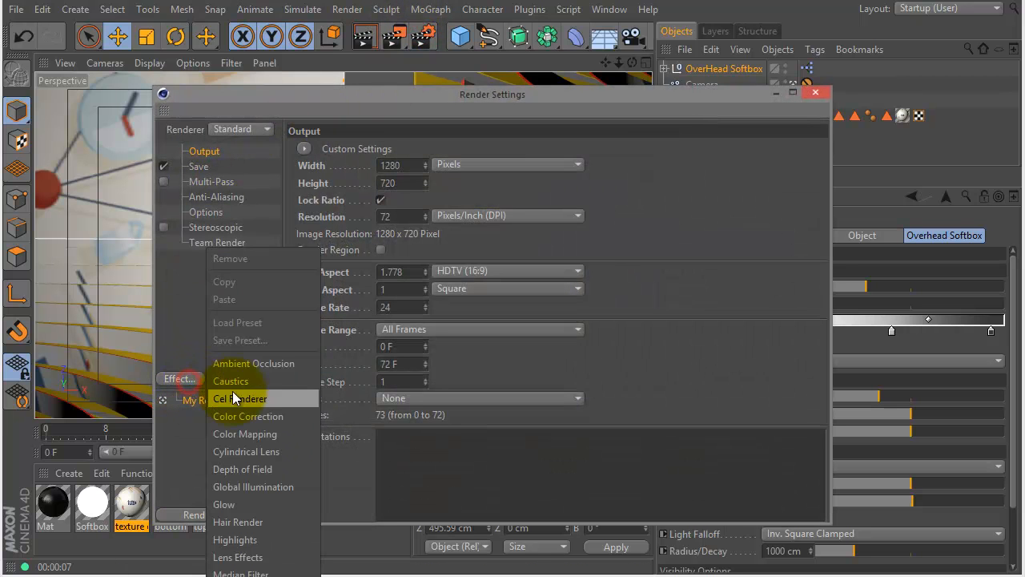
{"action": "left_click", "coordinate": [261, 367]}
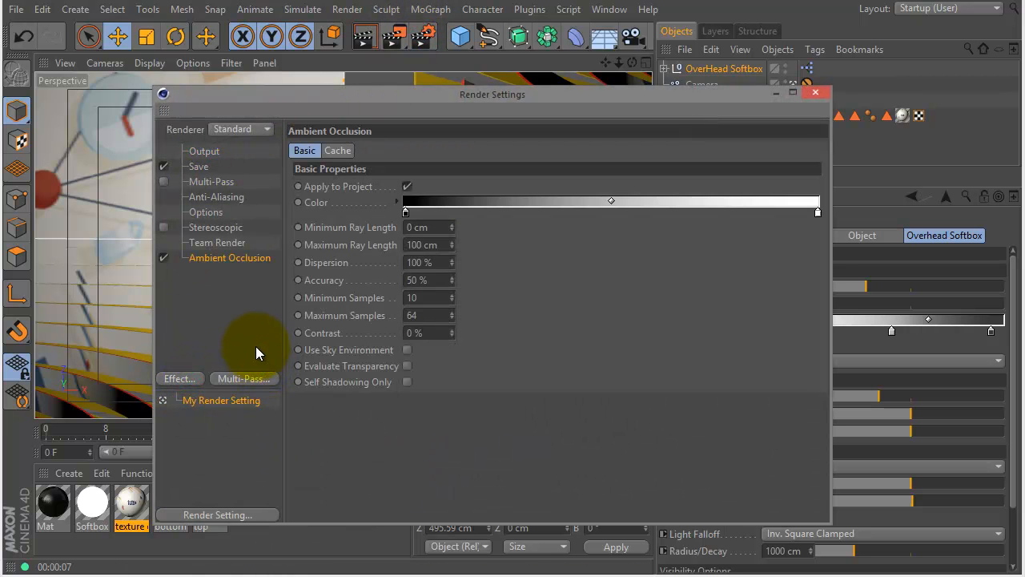
{"action": "left_click_drag", "start_coordinate": [126, 260], "coordinate": [125, 312]}
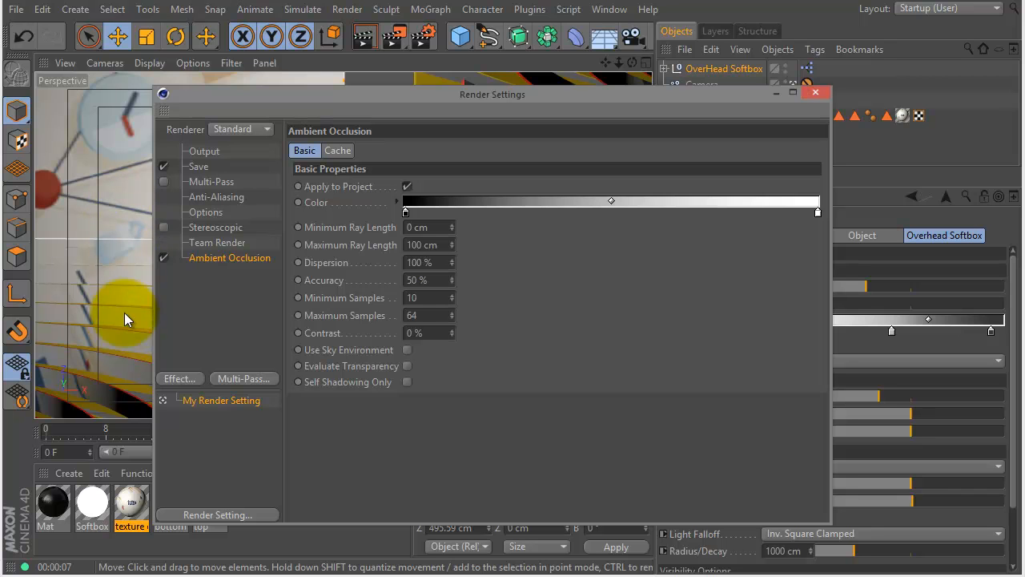
{"action": "left_click", "coordinate": [191, 379]}
{"action": "left_click", "coordinate": [246, 483]}
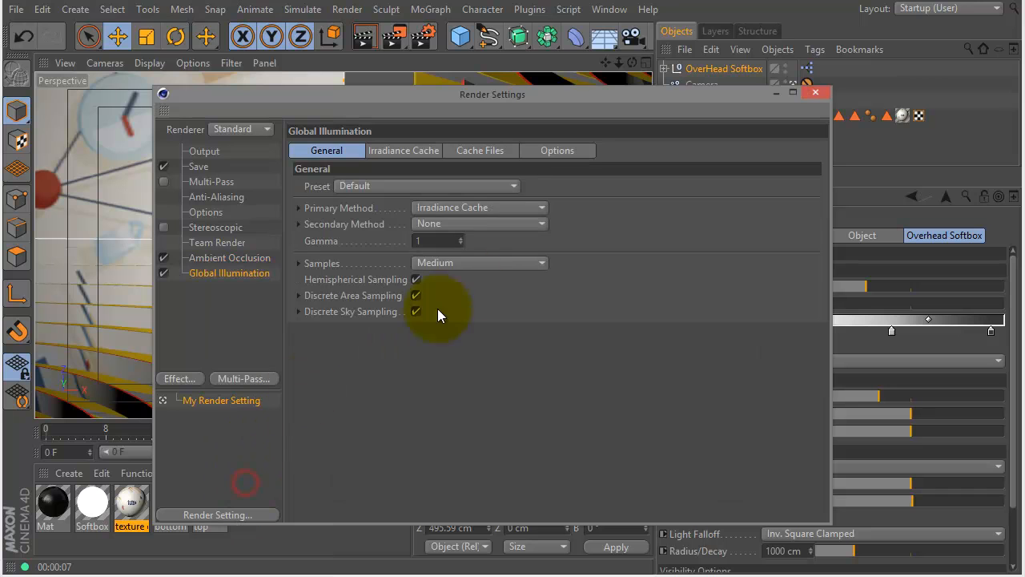
Set Global Illumination's secondary method to Light Mapping and its samples to Low, and render the view at frame 48.
{"action": "left_click", "coordinate": [481, 225]}
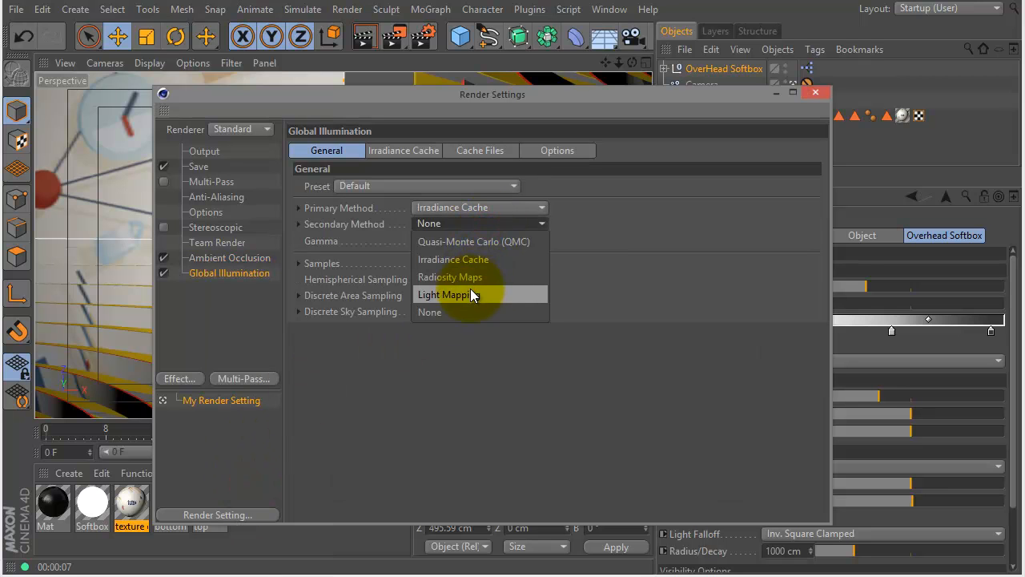
{"action": "left_click", "coordinate": [470, 290]}
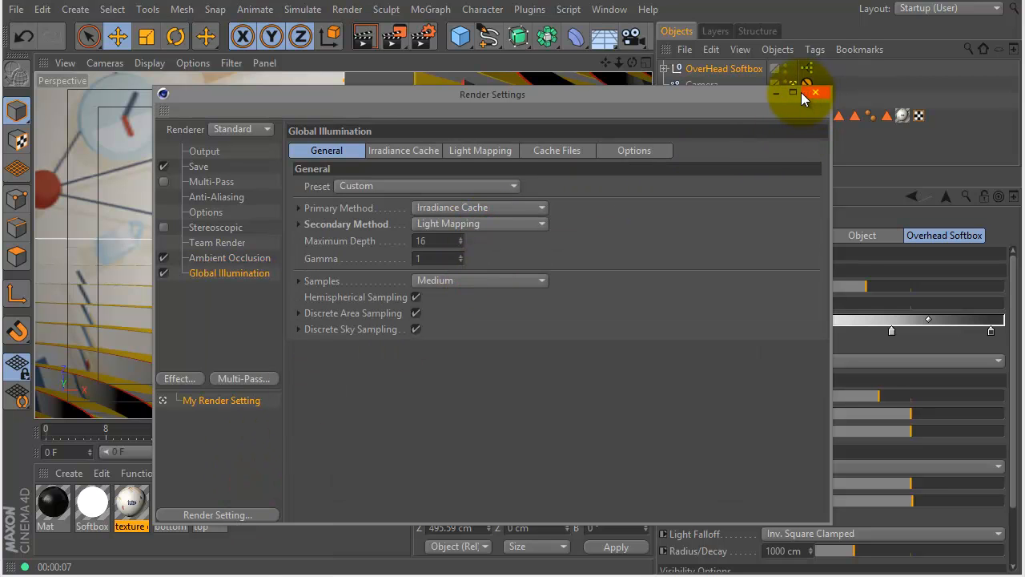
{"action": "left_click", "coordinate": [513, 279]}
{"action": "left_click", "coordinate": [486, 332]}
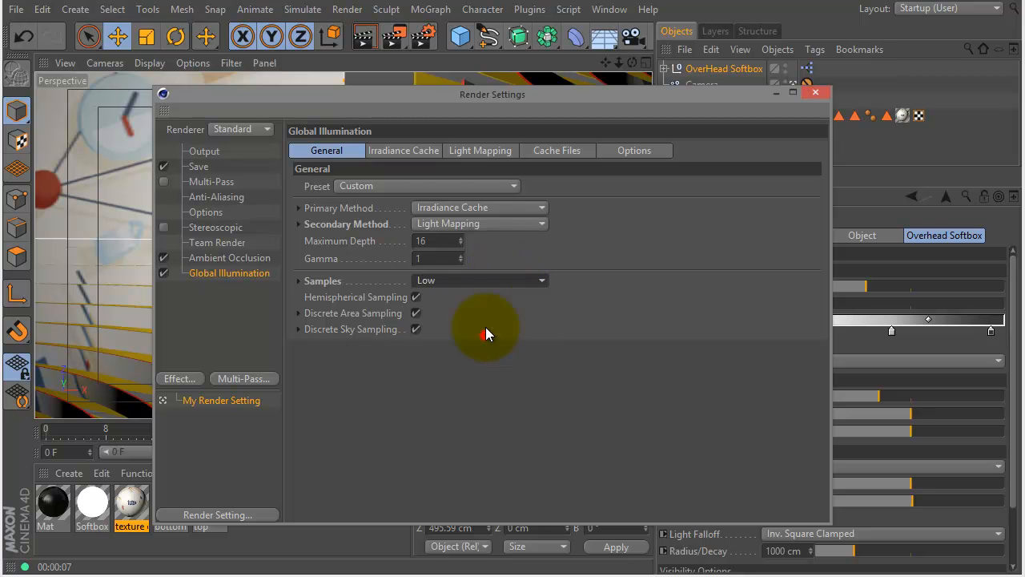
{"action": "left_click", "coordinate": [815, 92]}
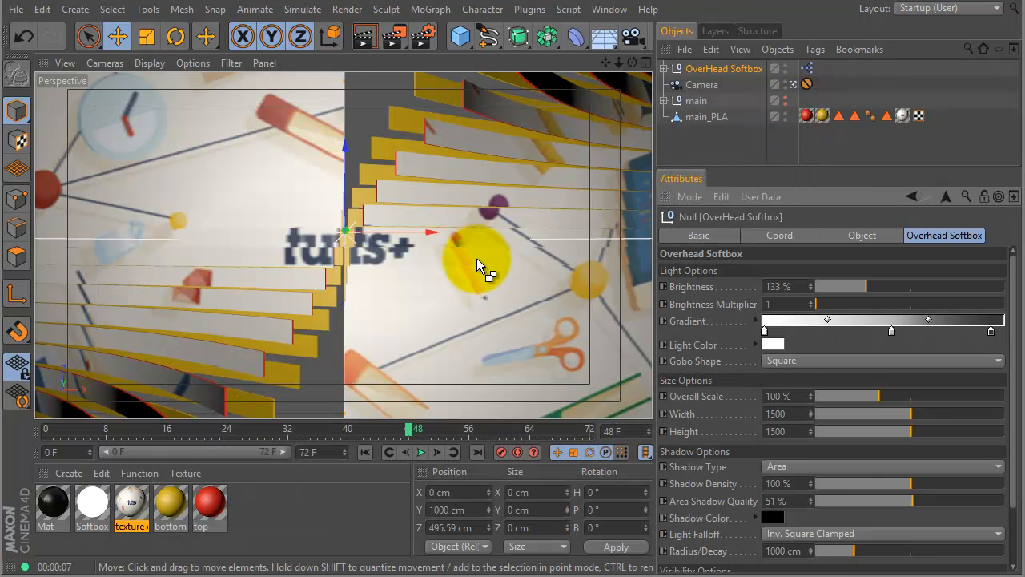
{"action": "key", "text": "ctrl+r"}
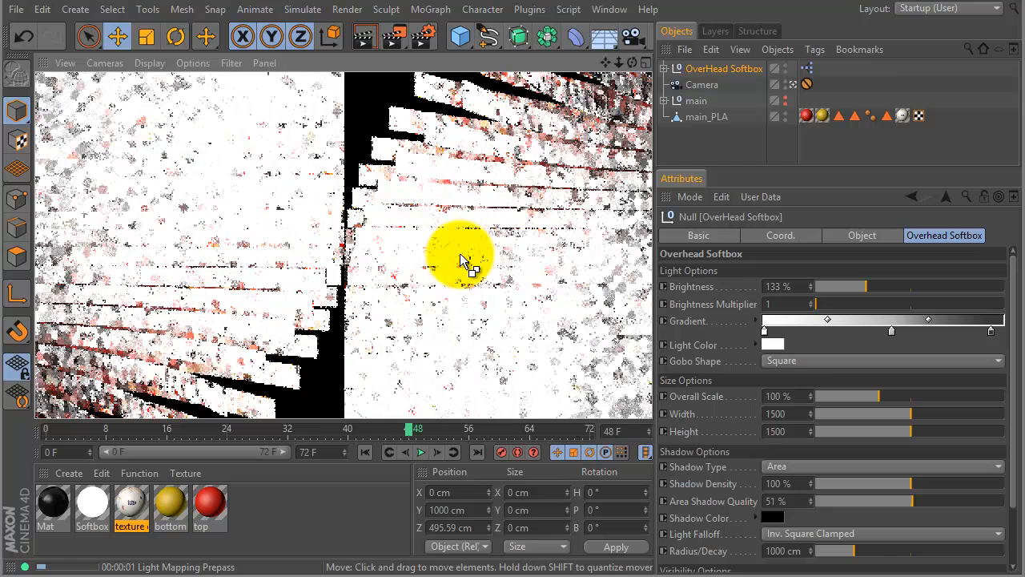